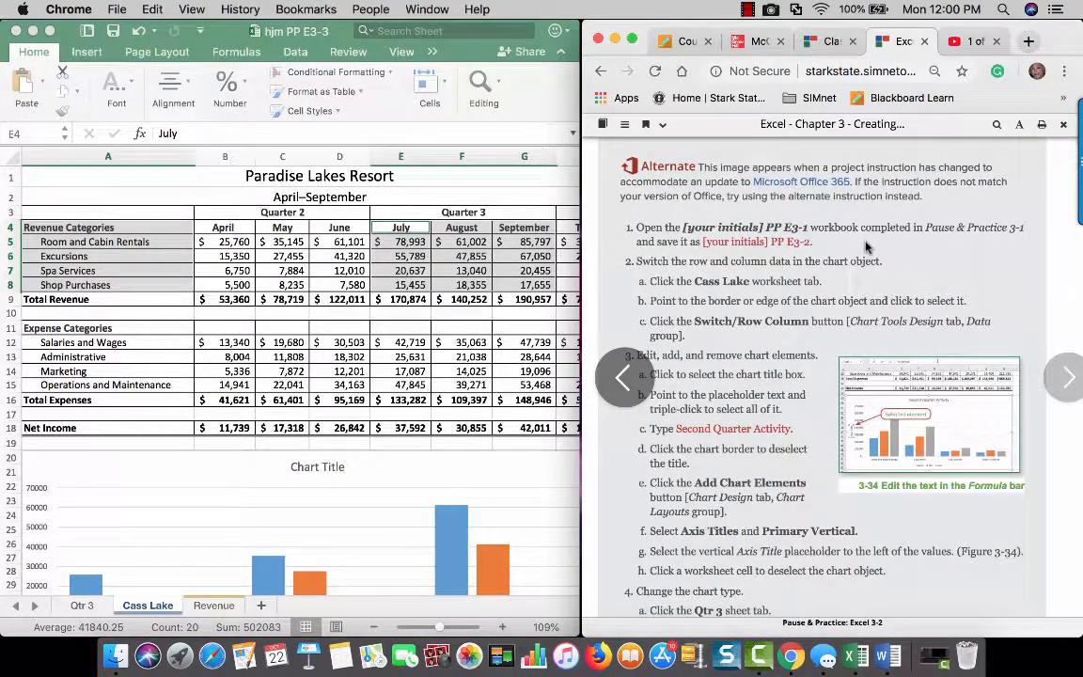
Switch the row and column data of the column chart on the Cass Lake worksheet.
scroll(866, 246, "down", 3)
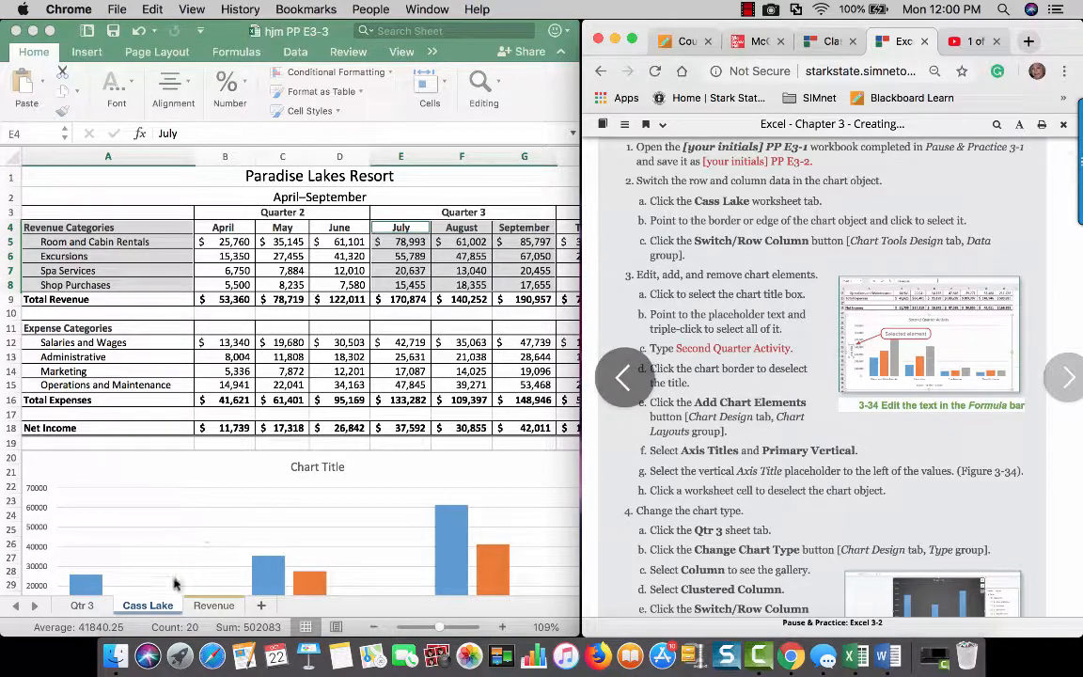
scroll(209, 514, "down", 5)
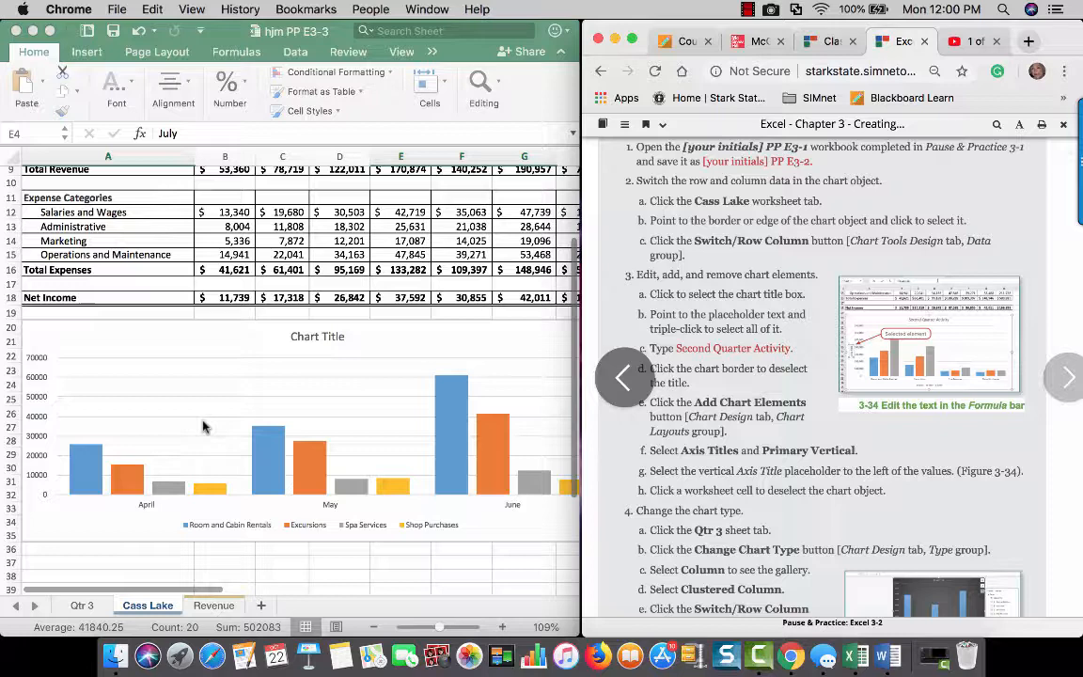
left_click(222, 375)
left_click(219, 373)
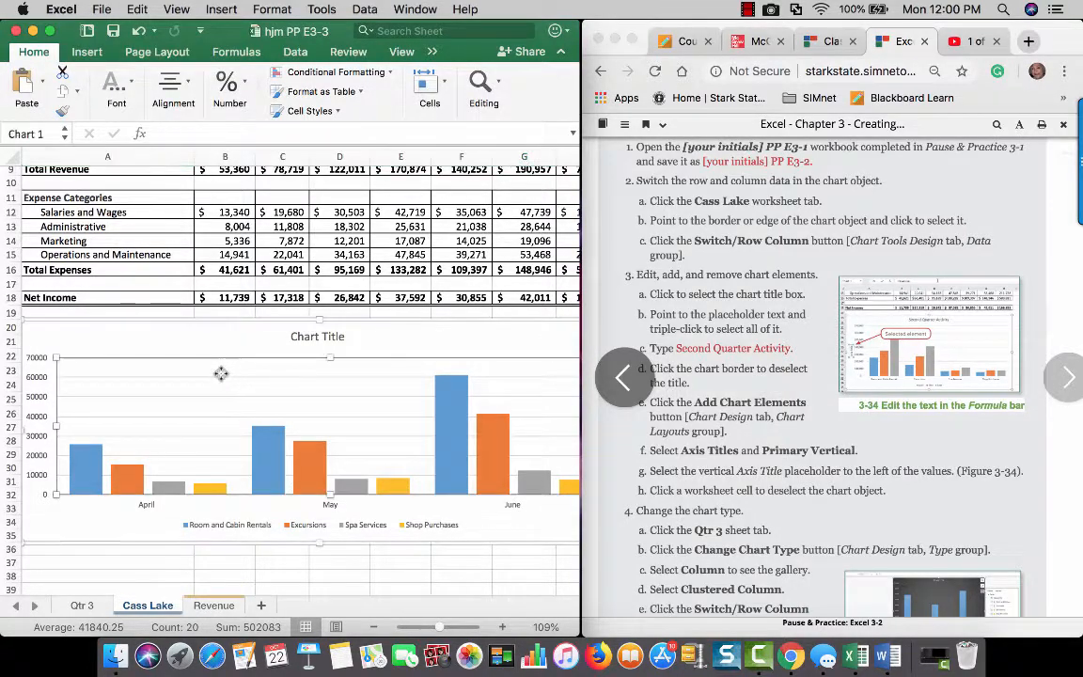
left_click(219, 312)
left_click(219, 323)
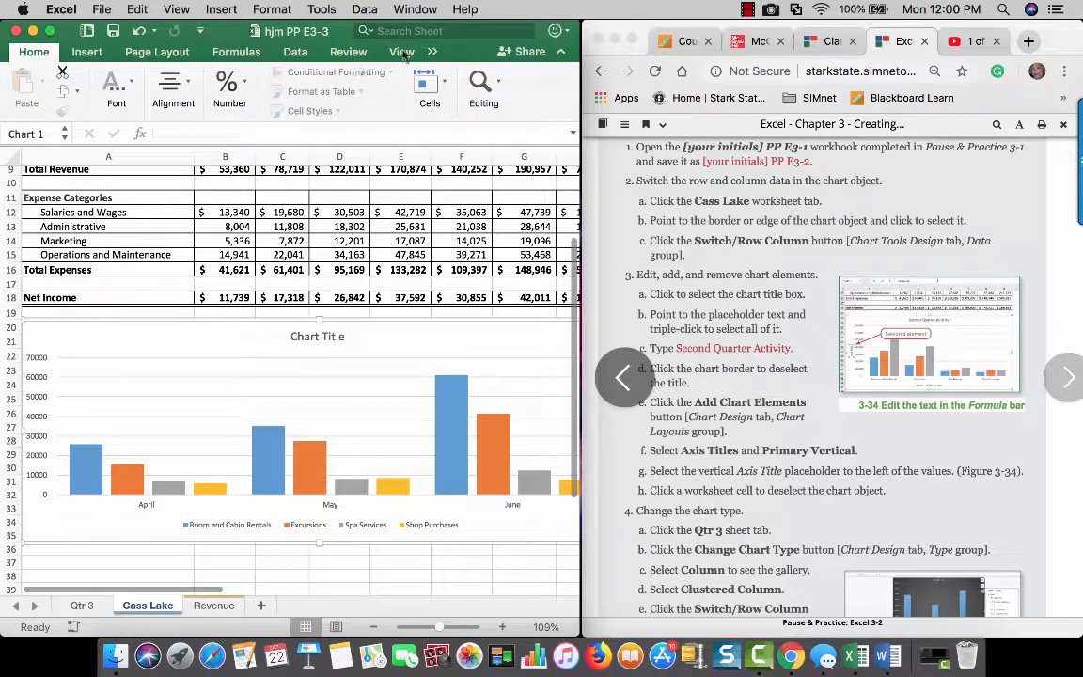
left_click(432, 53)
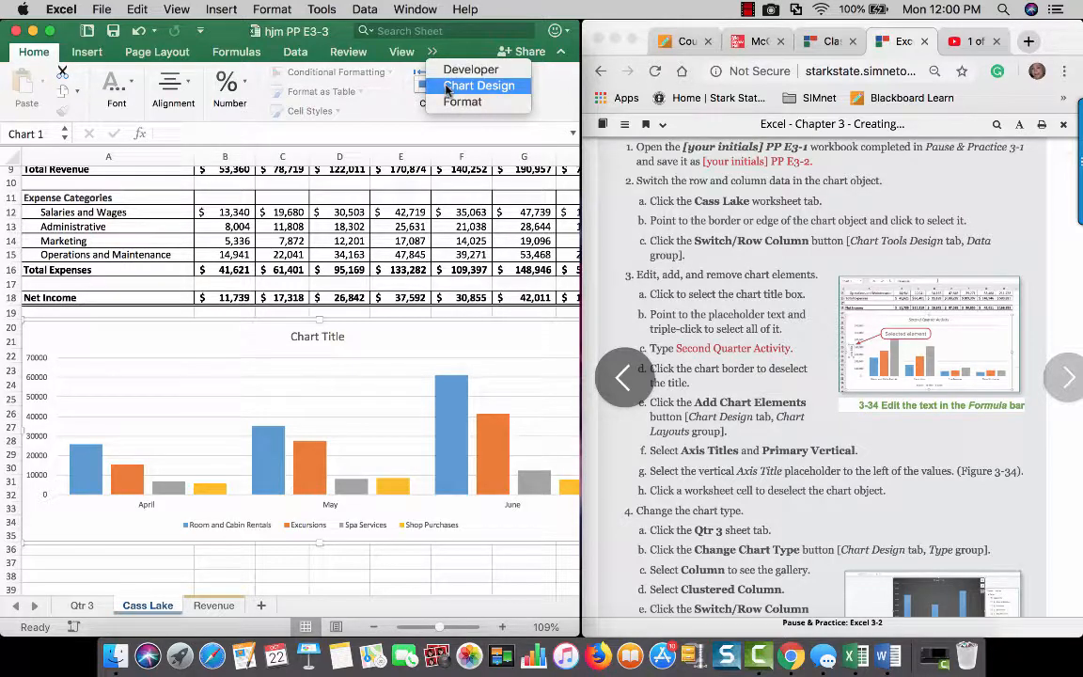
left_click(448, 86)
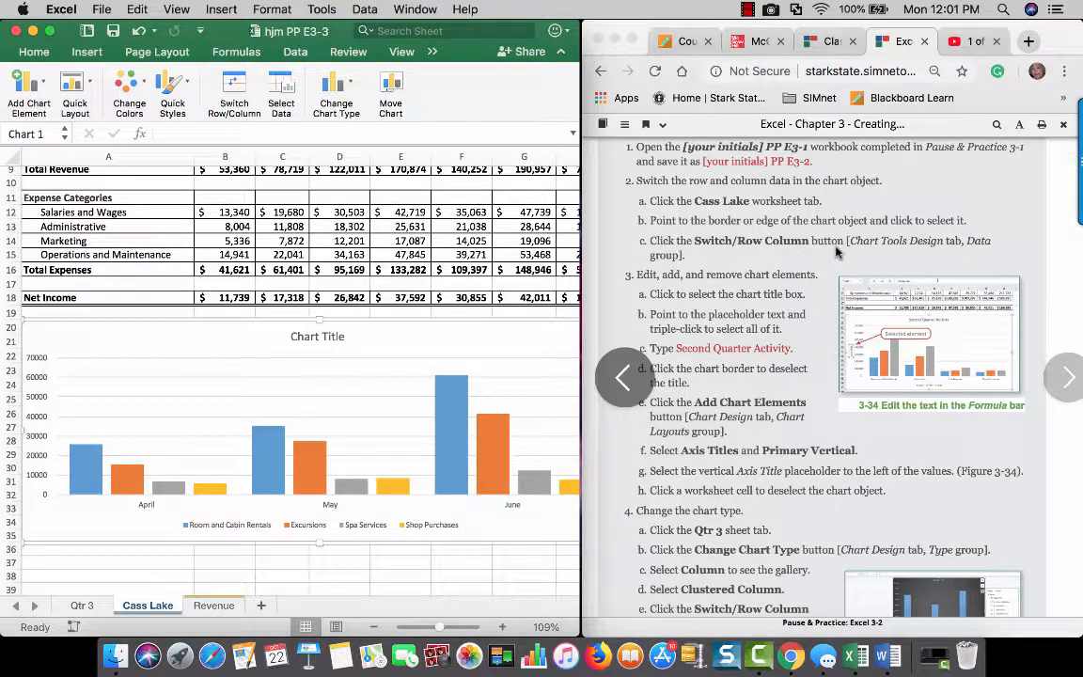
left_click(229, 87)
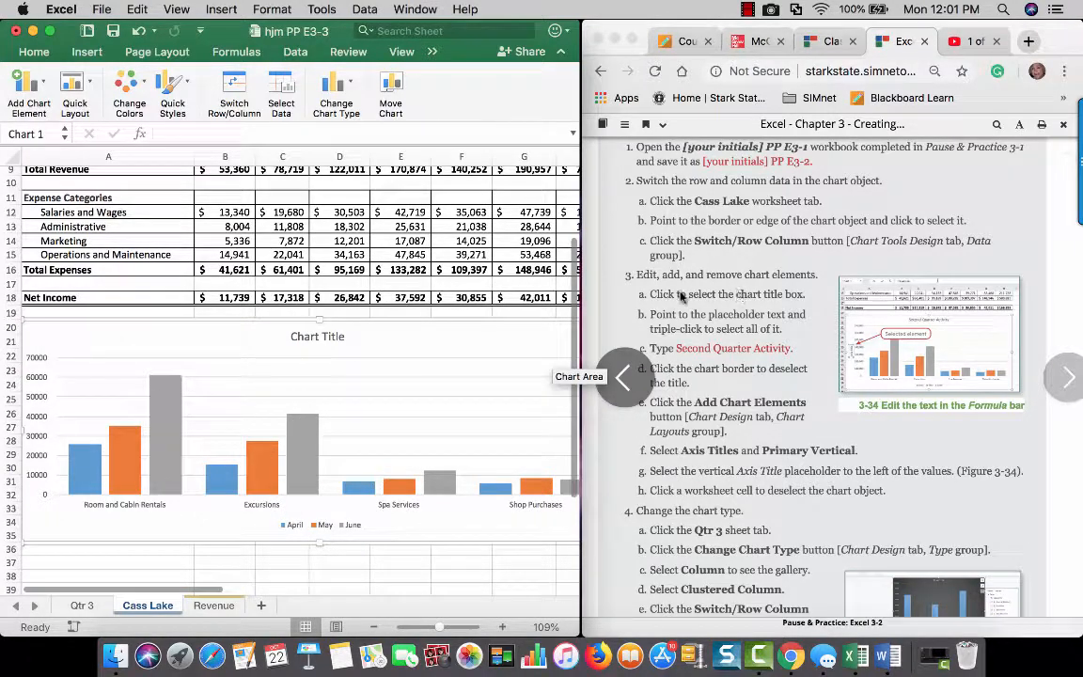
left_click(311, 337)
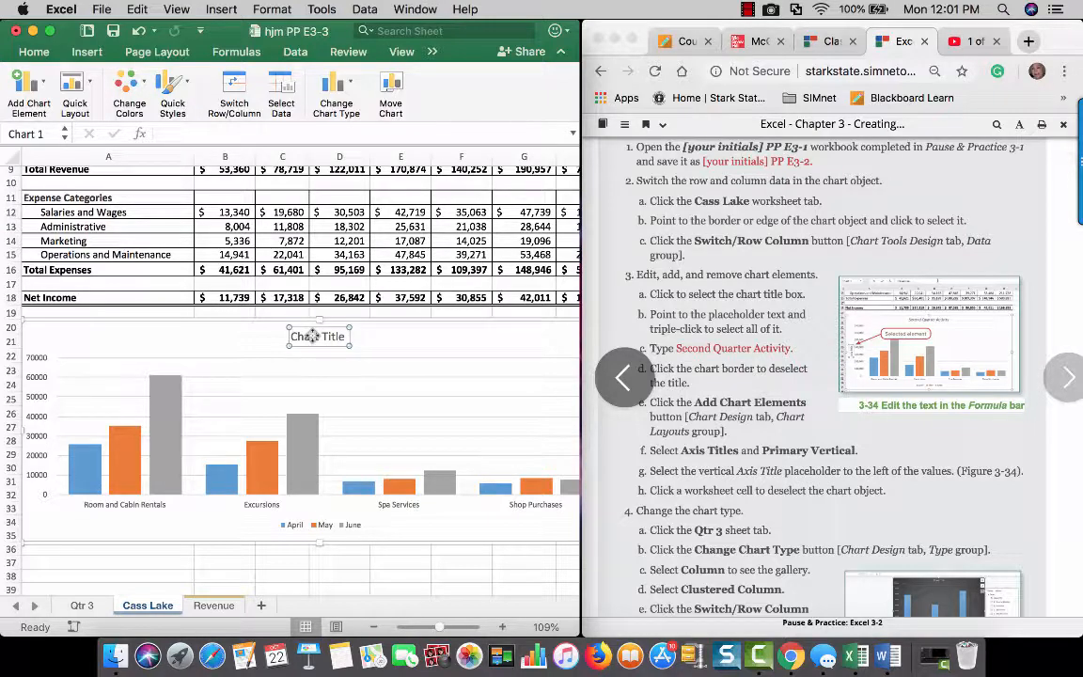
triple_click(311, 337)
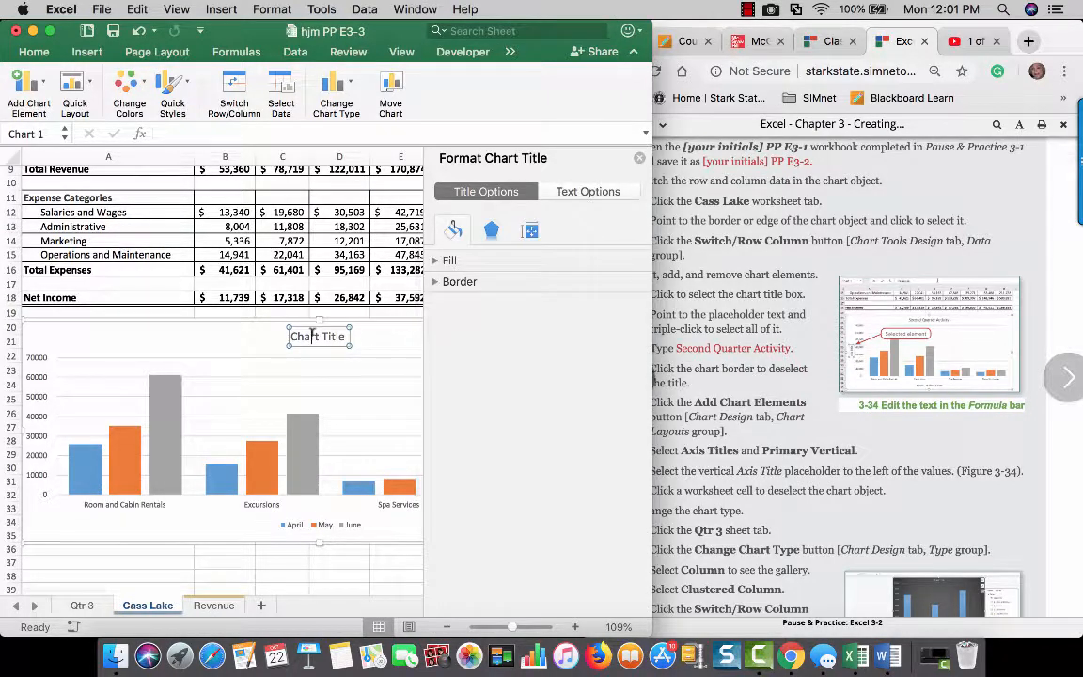
triple_click(313, 336)
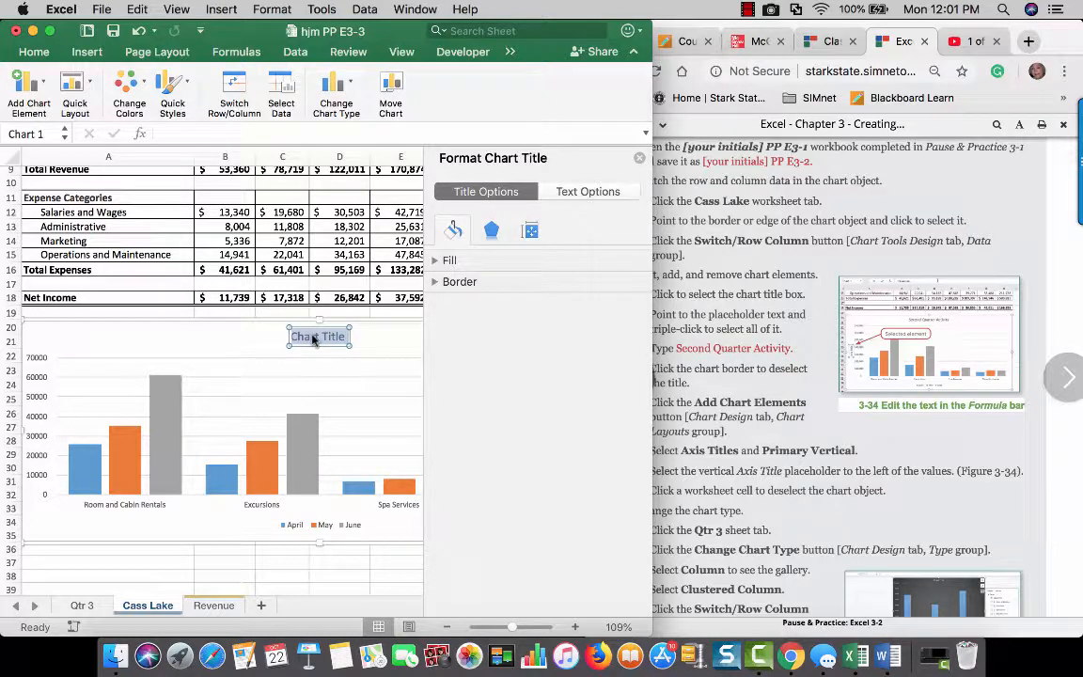
left_click(640, 159)
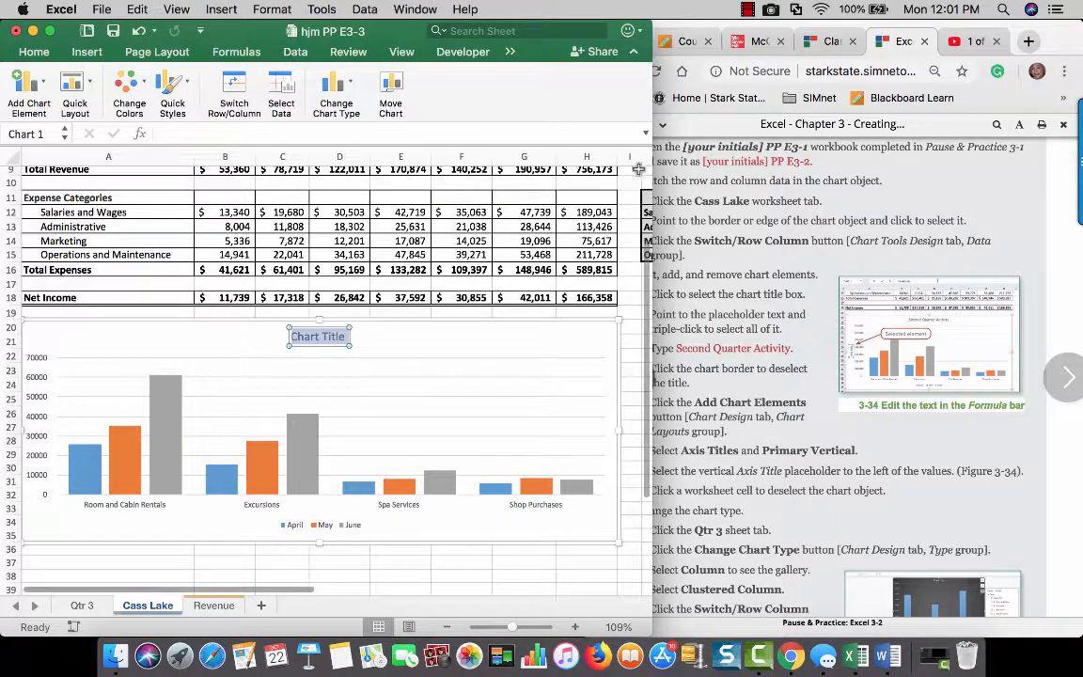
left_click(390, 362)
left_click(323, 337)
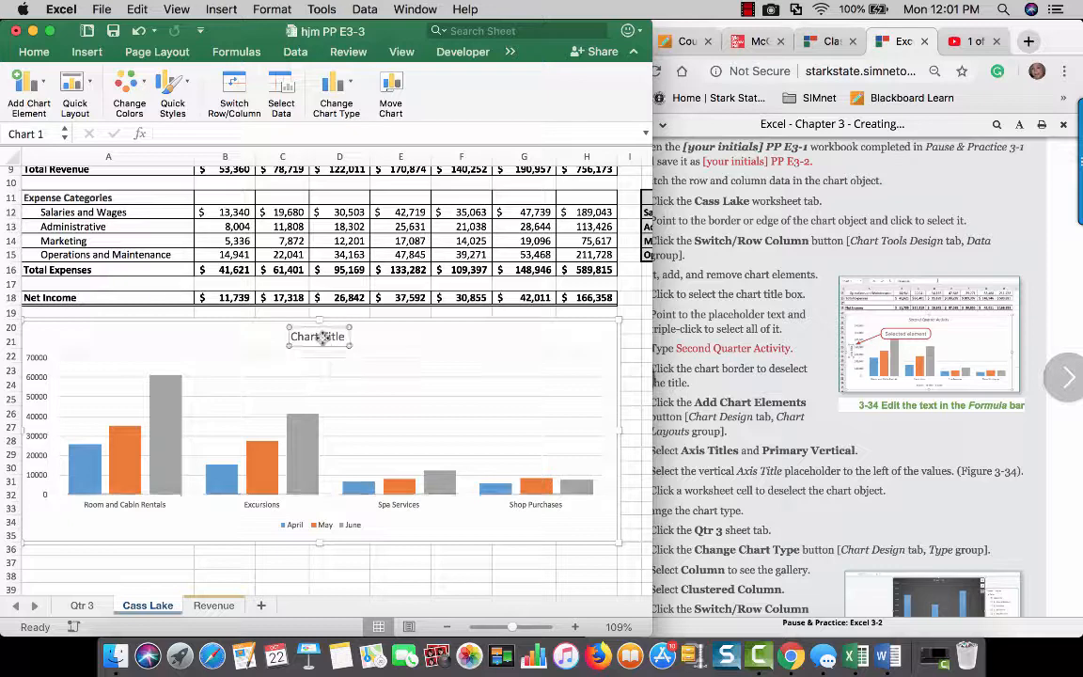
double_click(323, 336)
triple_click(323, 336)
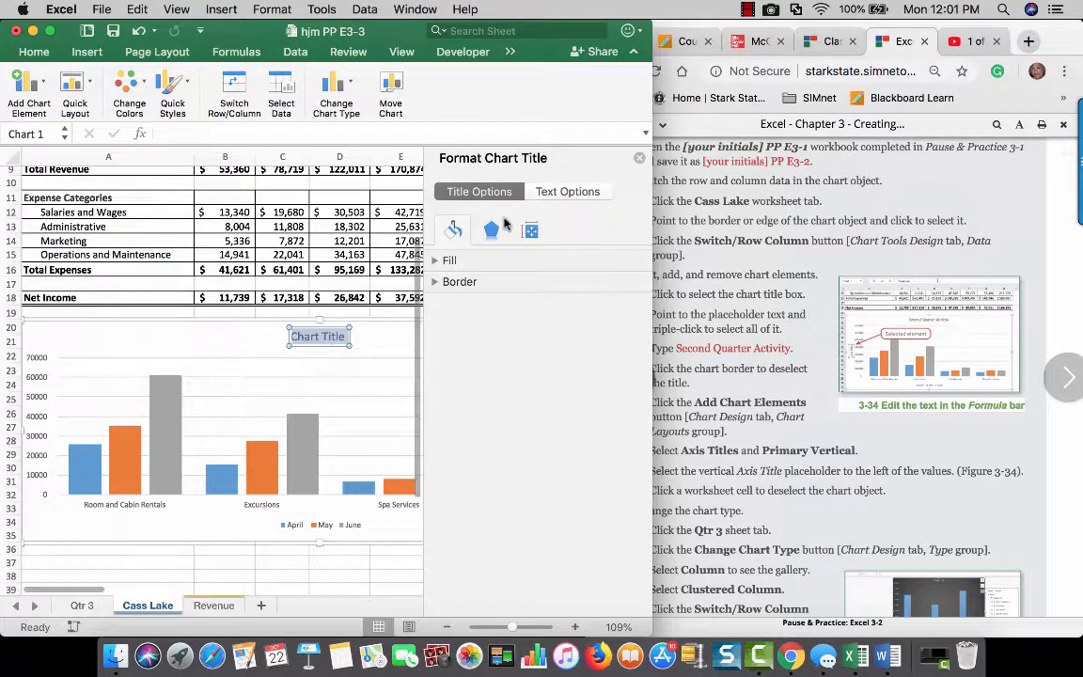
left_click(640, 157)
Replace the Cass Lake chart's title placeholder text with "Second Quarter Activity" and deselect the title.
left_click(365, 339)
left_click(316, 336)
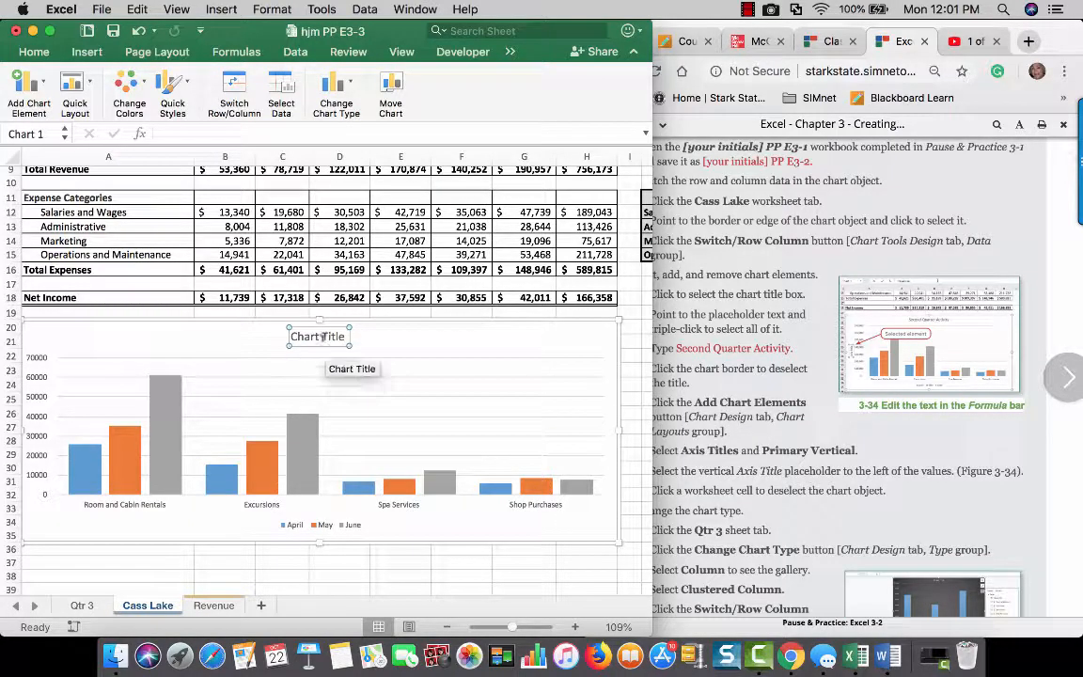
triple_click(323, 336)
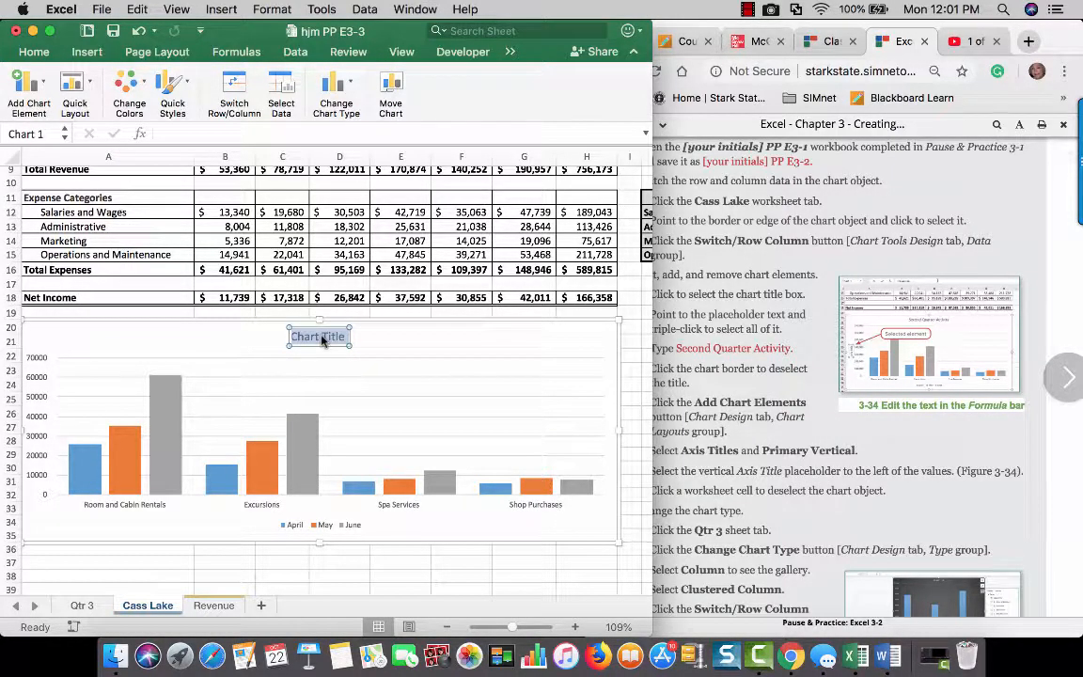
type("Second")
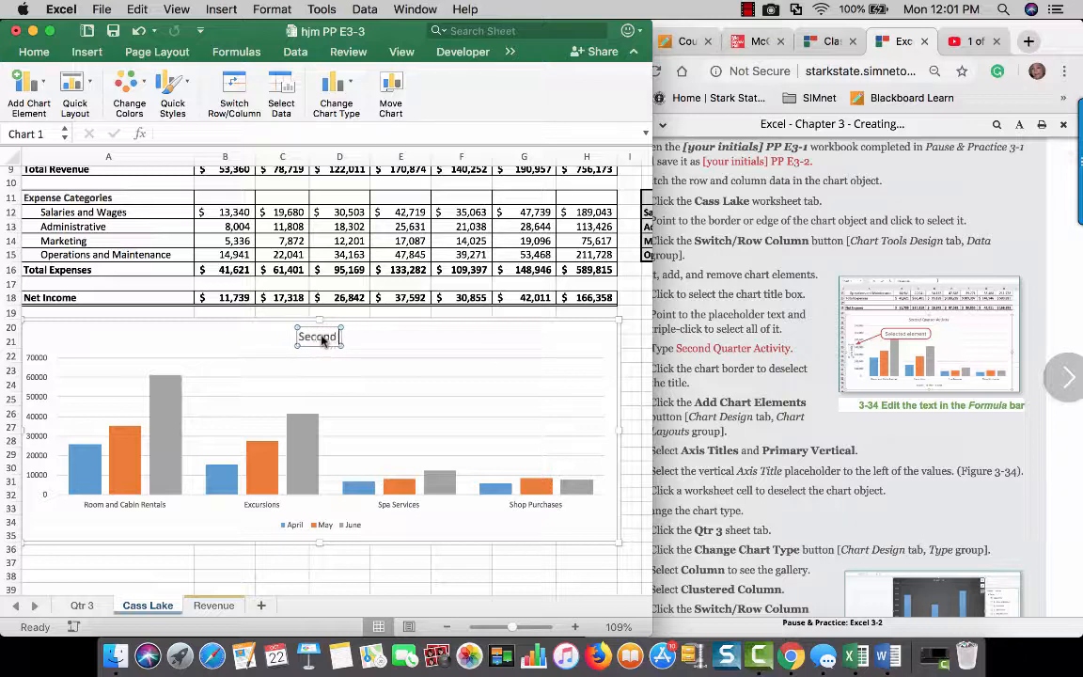
type(" Quarter")
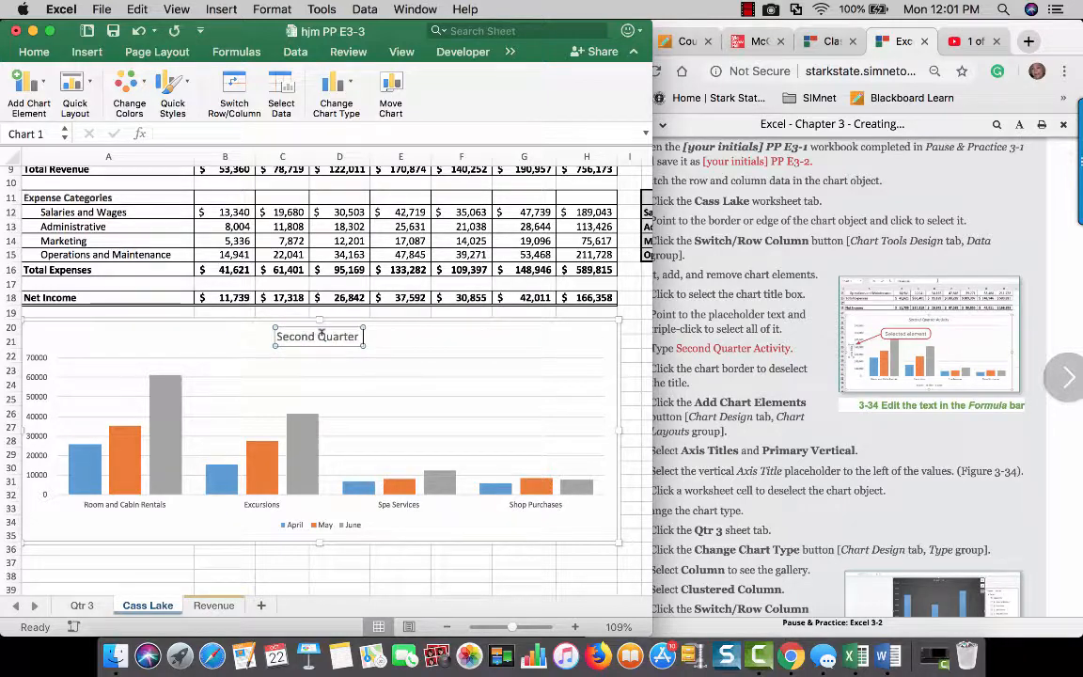
type(" Activity")
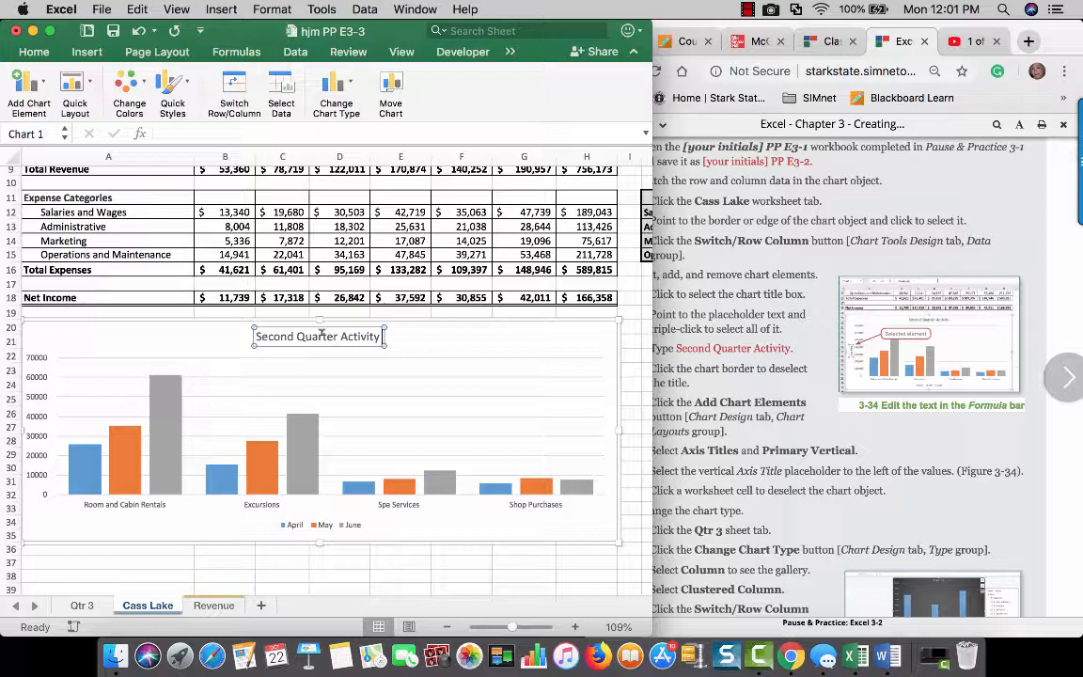
left_click(447, 336)
Narrow the browser window holding the exercise instructions to uncover more of the worksheet beside it.
scroll(783, 399, "down", 5)
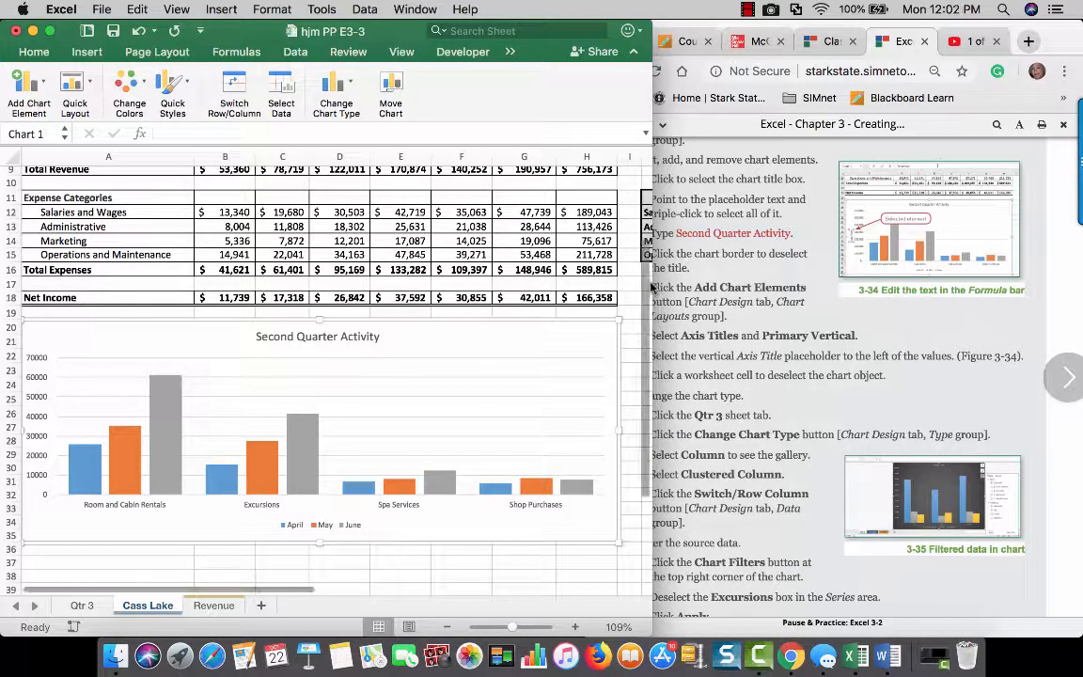
left_click(696, 303)
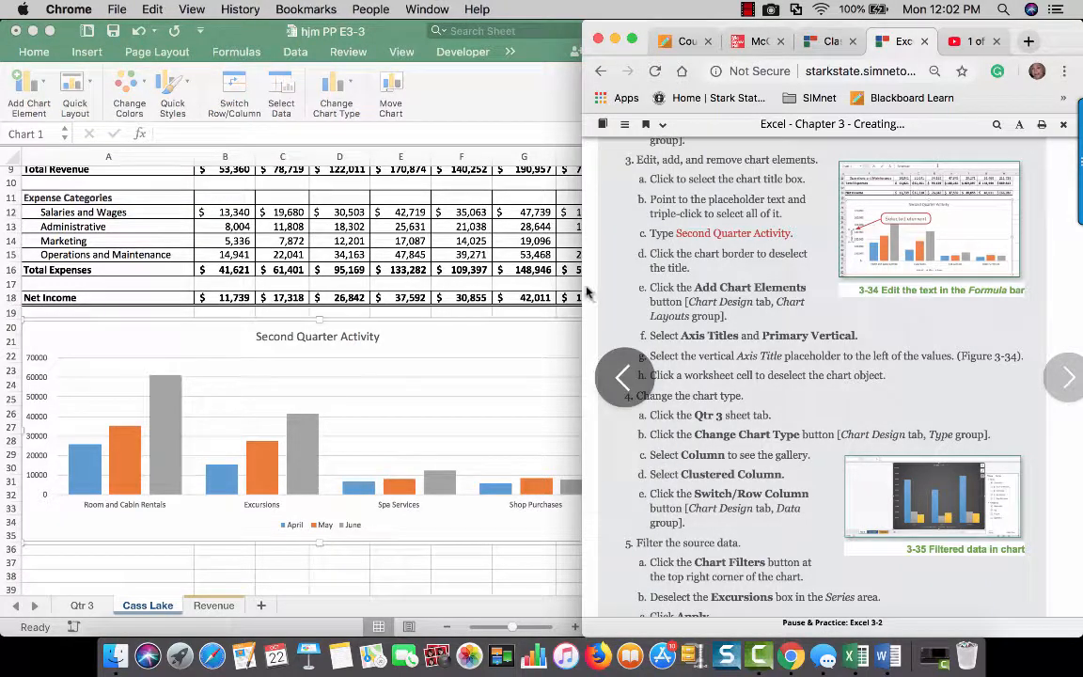
left_click_drag(584, 285, 637, 301)
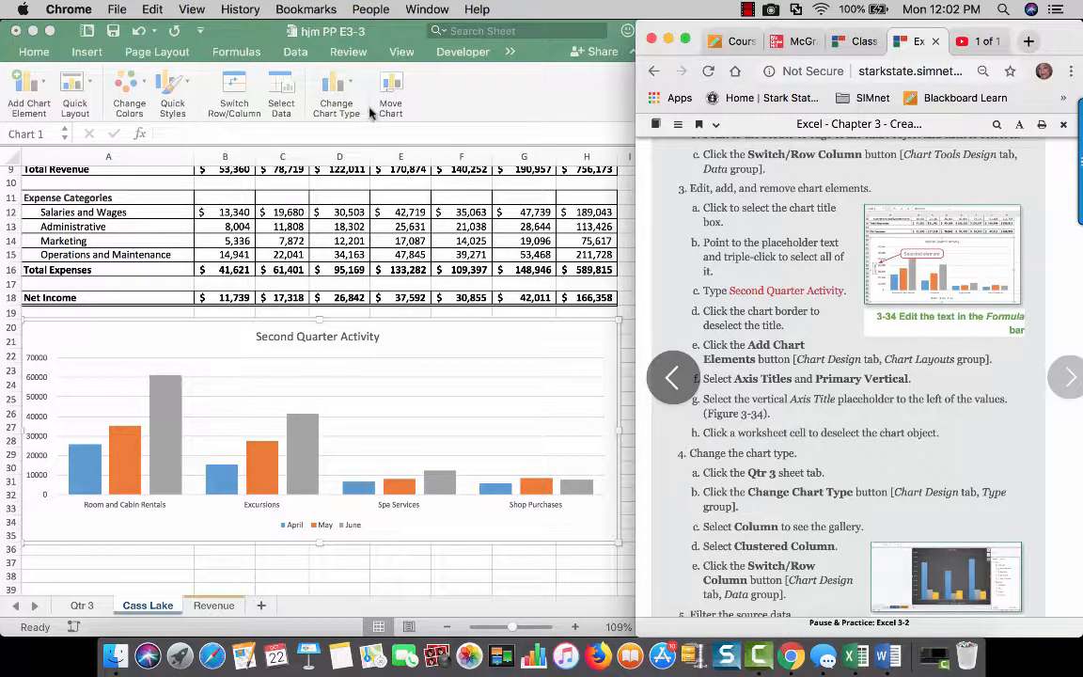
left_click(45, 86)
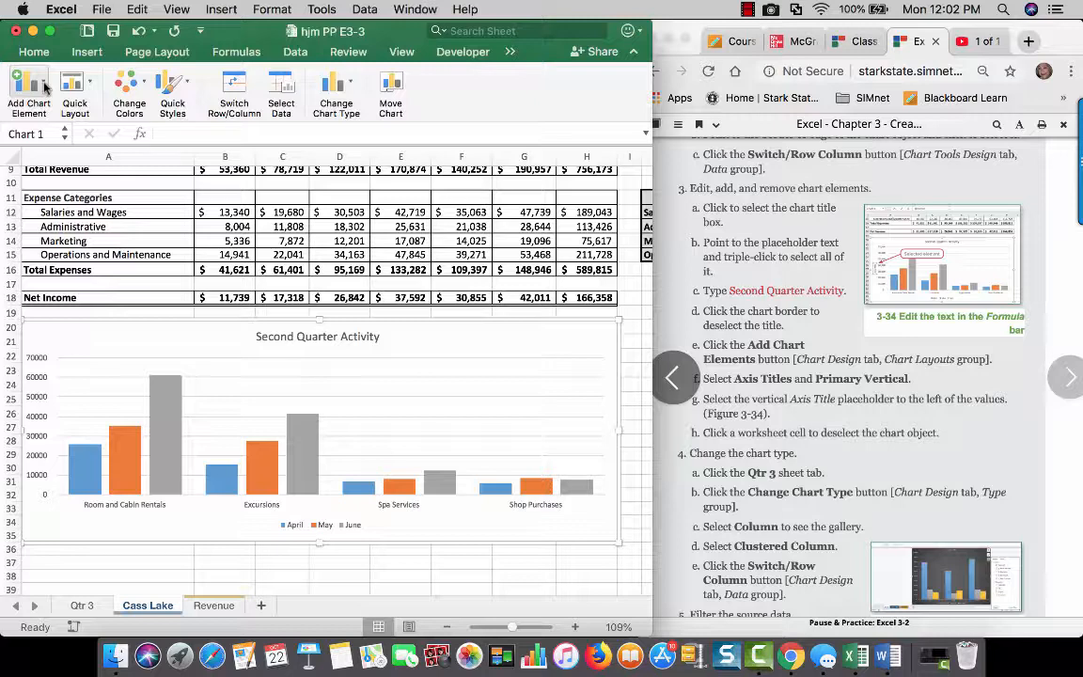
left_click(45, 86)
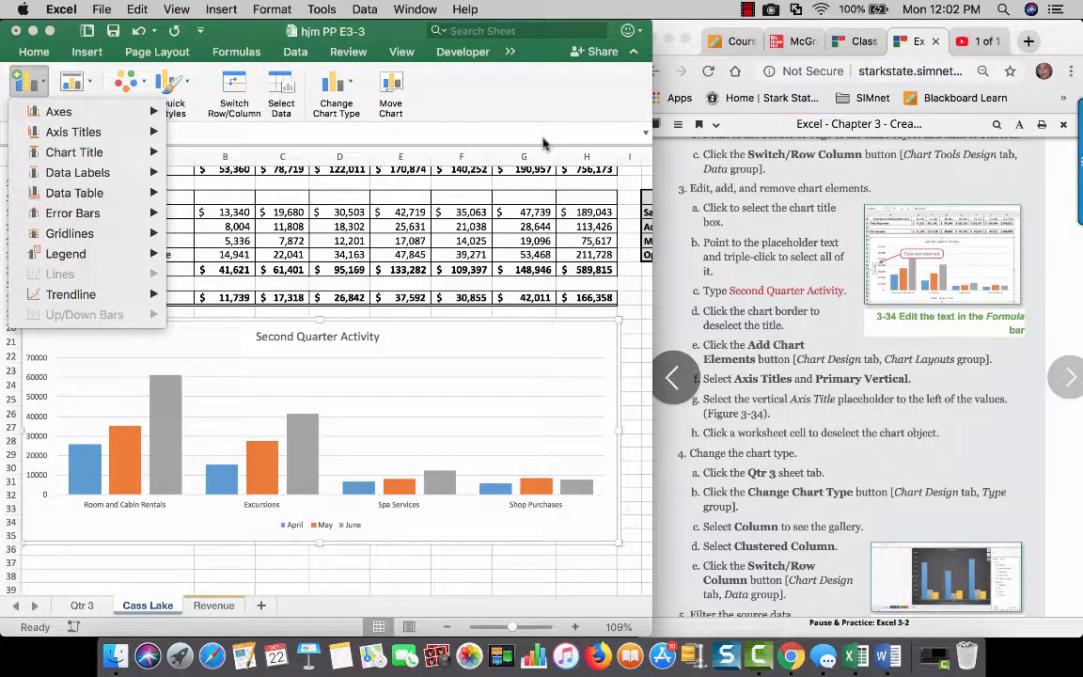
left_click(546, 137)
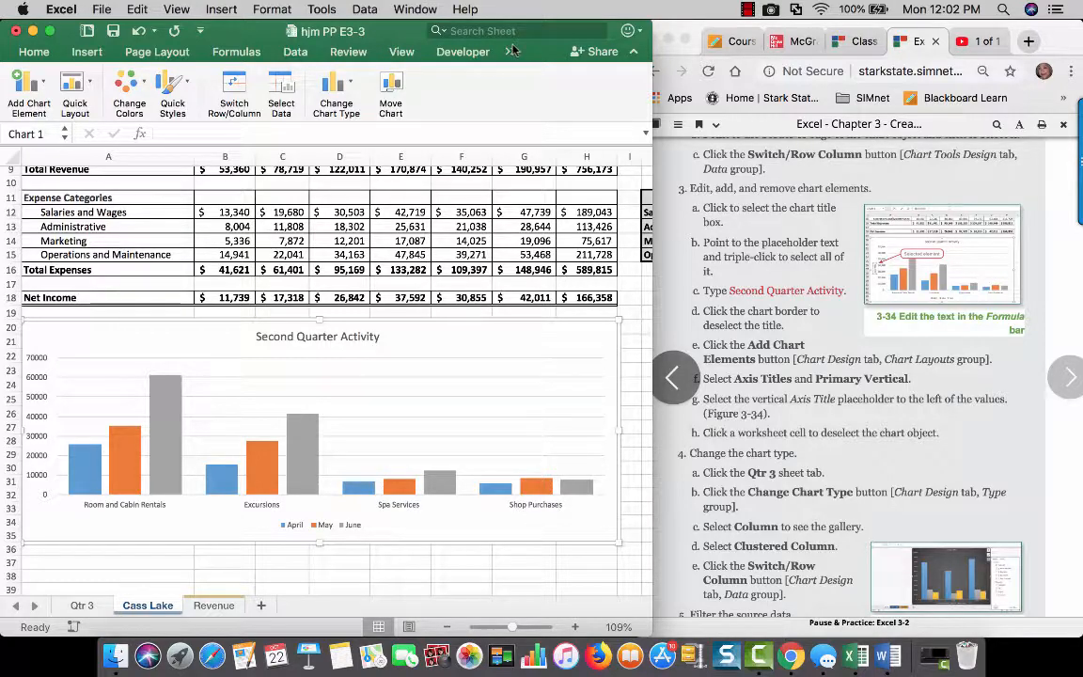
left_click(51, 32)
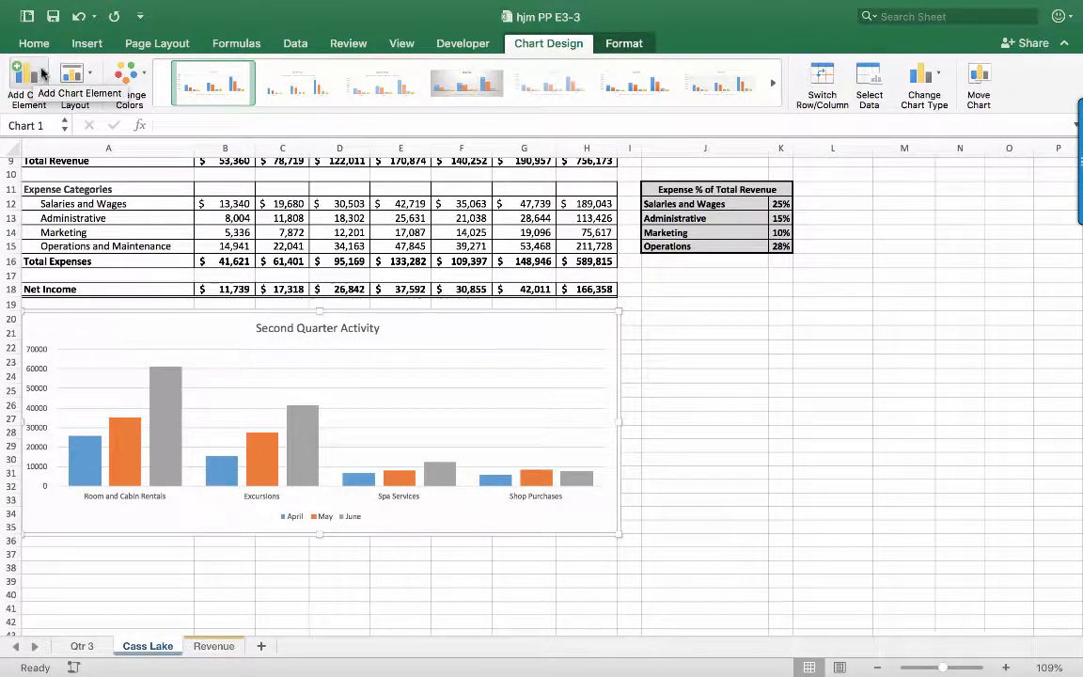
mouse_move(56, 4)
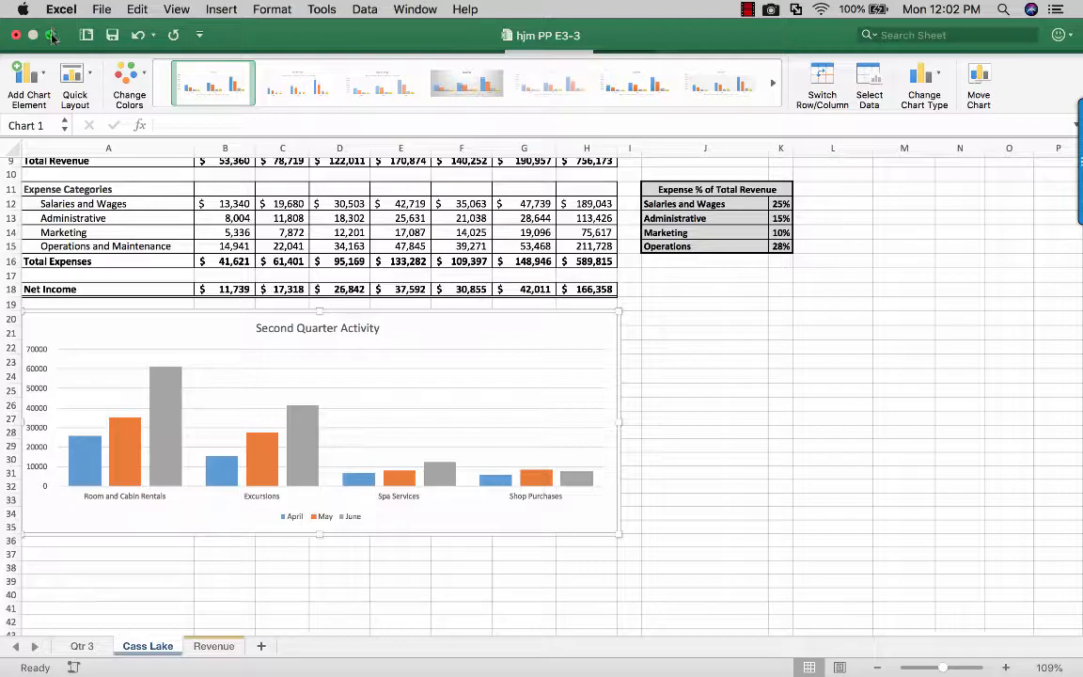
left_click(51, 34)
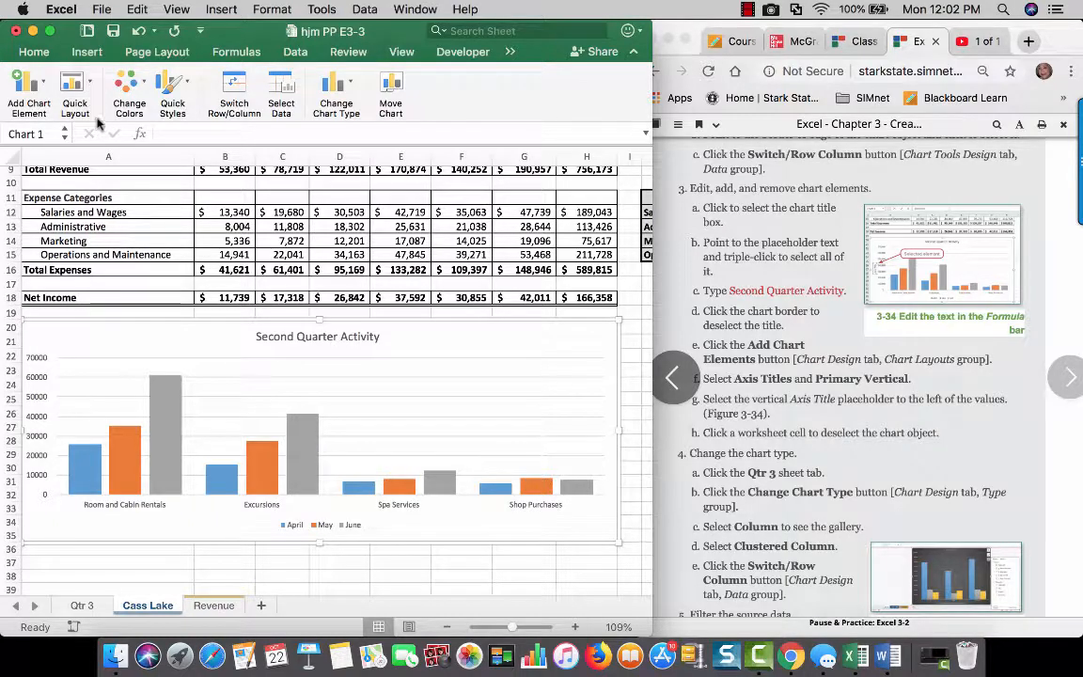
Add a primary vertical axis title to the Second Quarter Activity chart and deselect the new title.
left_click(45, 84)
mouse_move(74, 137)
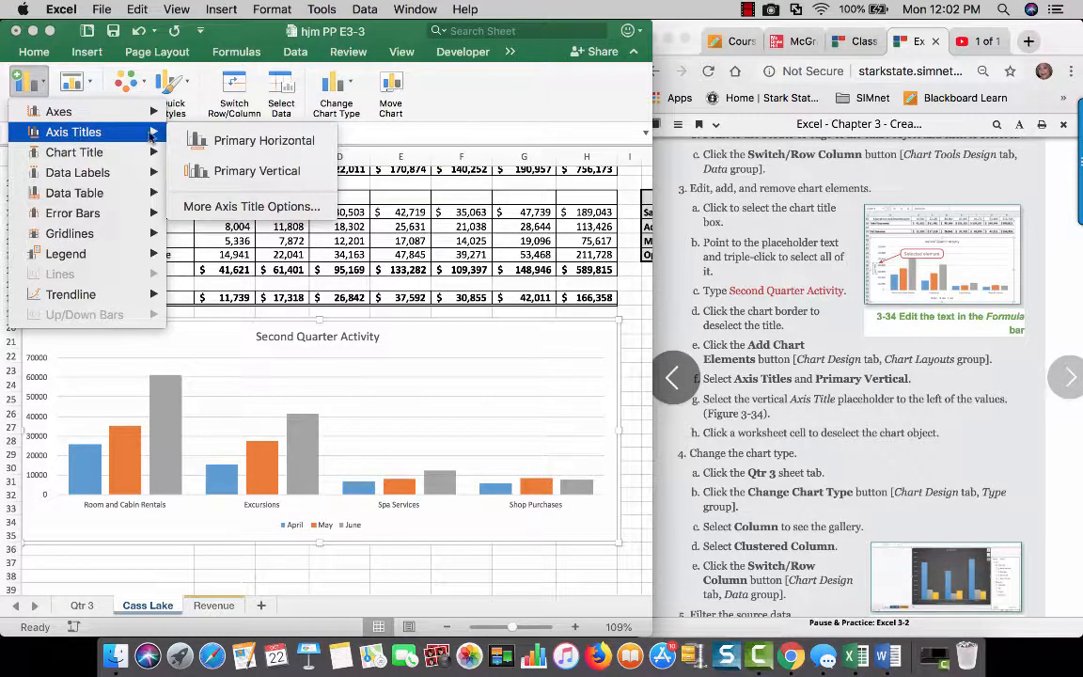
left_click(221, 171)
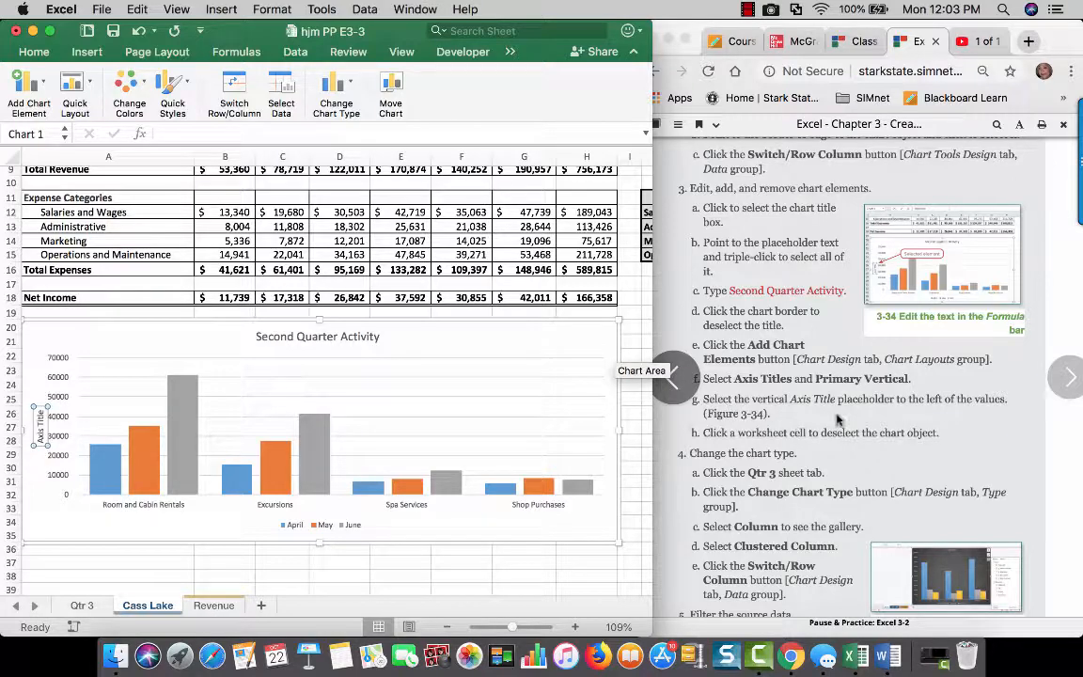
scroll(840, 420, "down", 5)
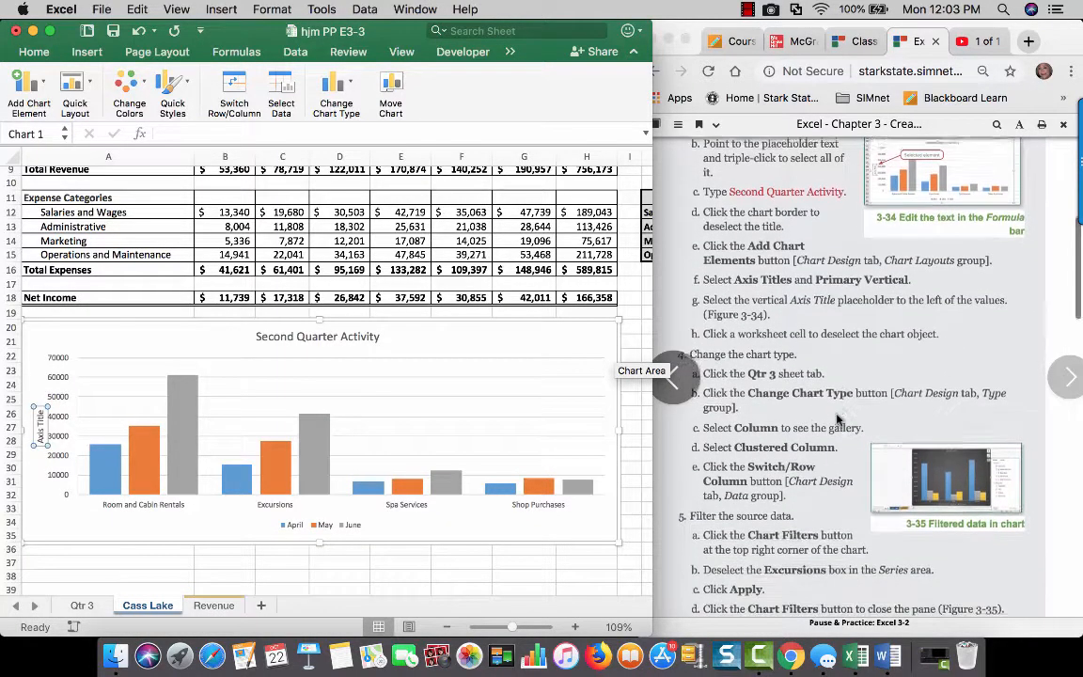
scroll(840, 420, "up", 4)
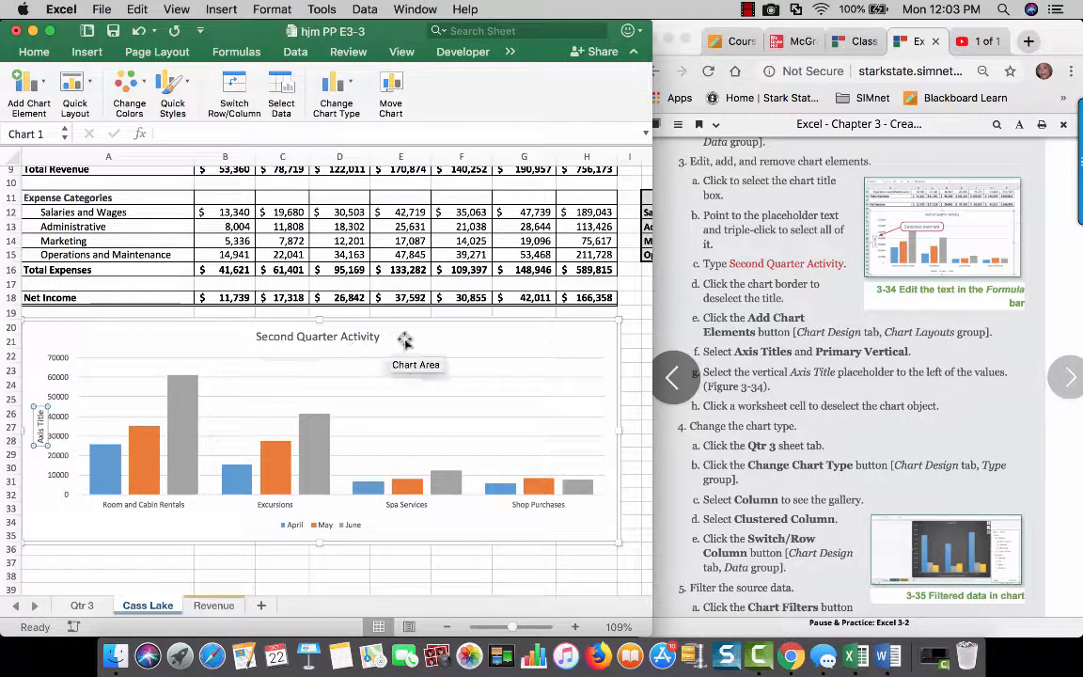
left_click(432, 348)
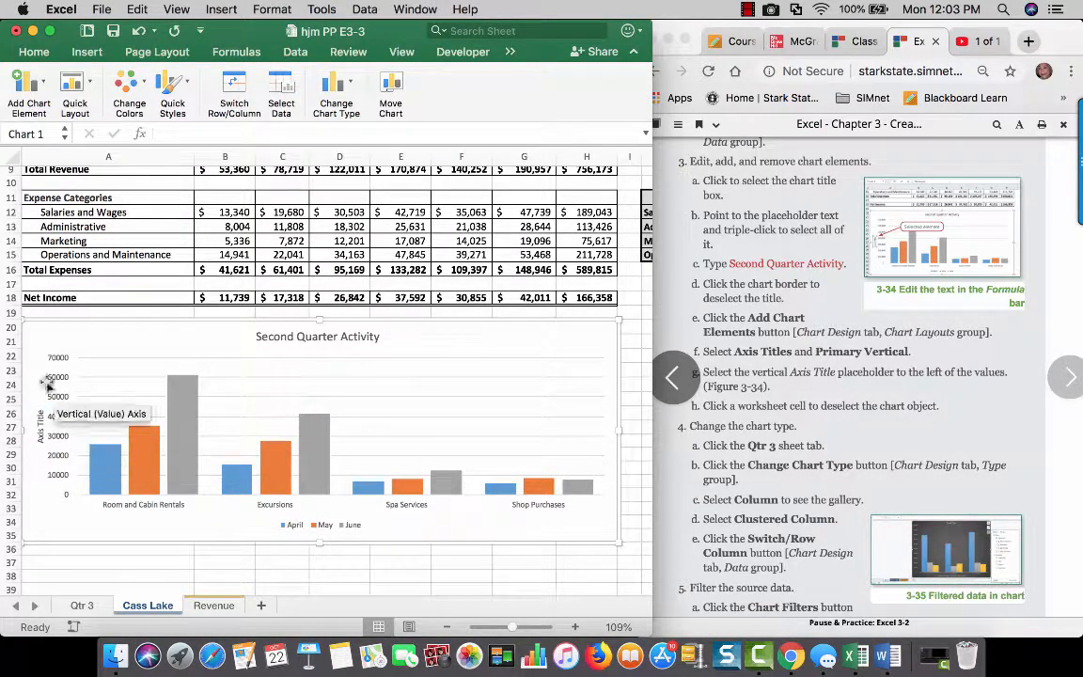
Change the bar chart on the Qtr 3 sheet to a Clustered Column chart.
scroll(837, 446, "down", 5)
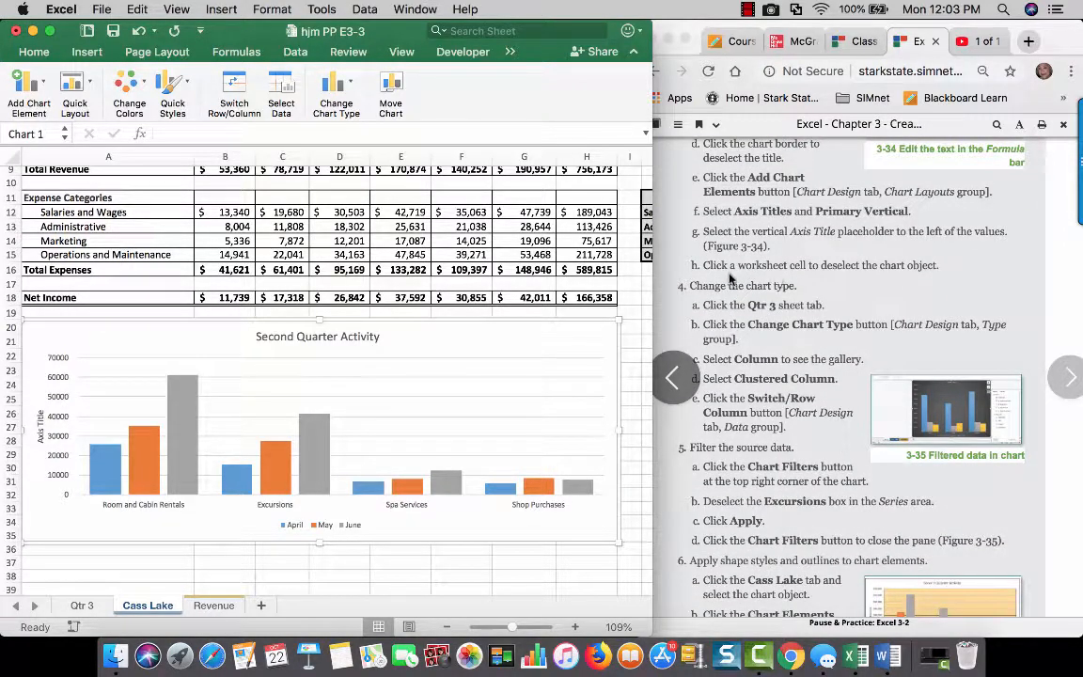
left_click(83, 605)
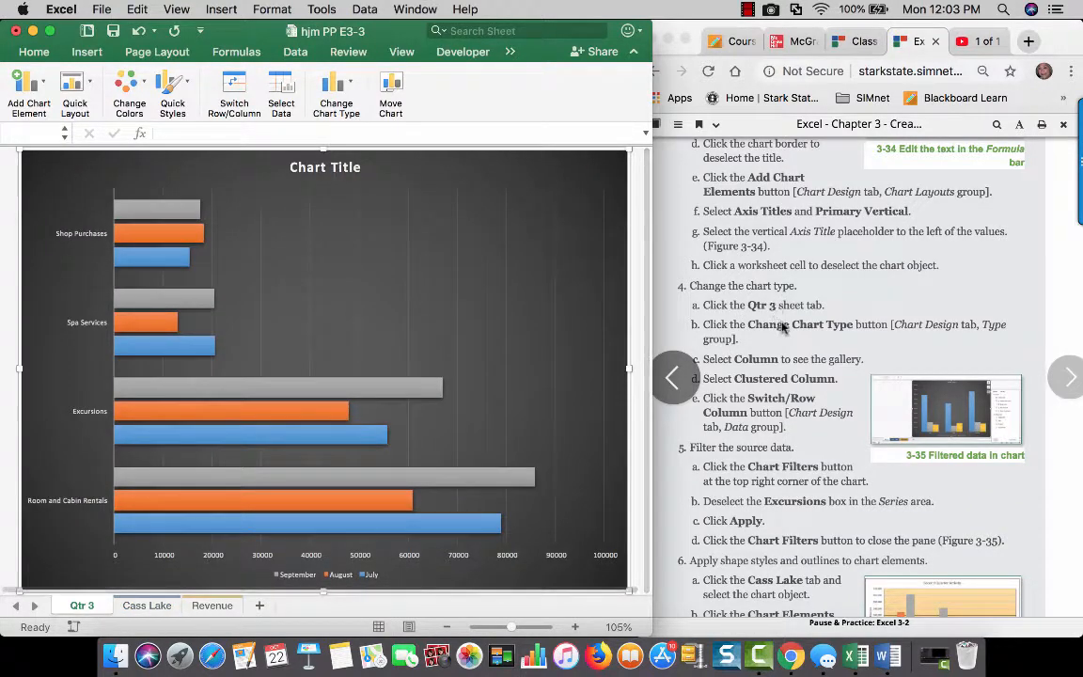
left_click(337, 84)
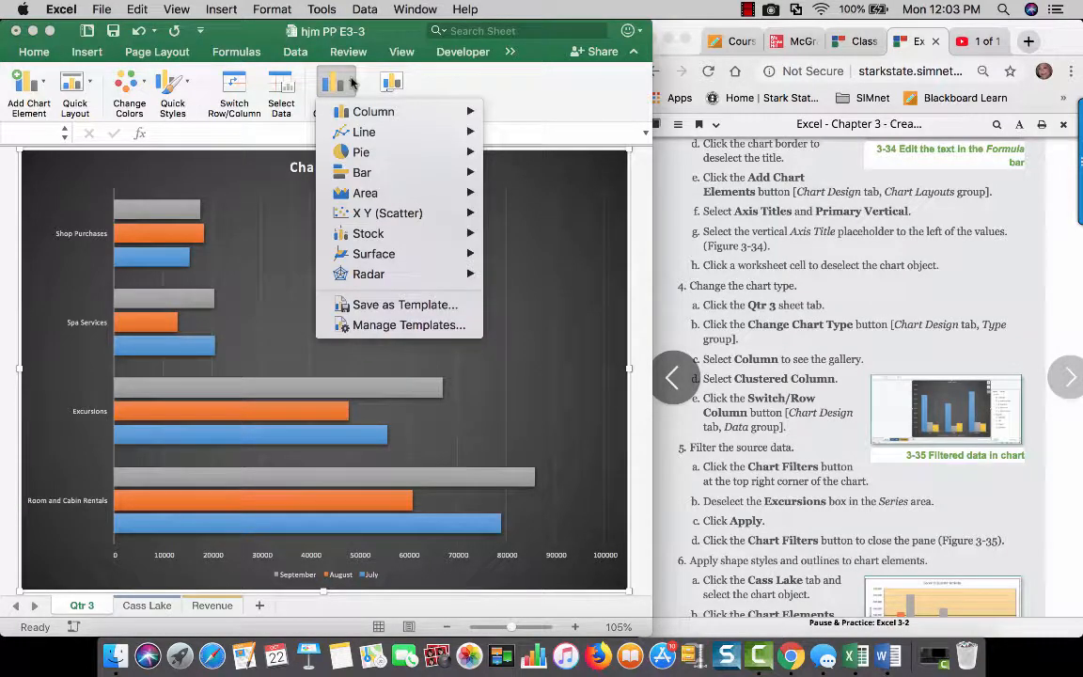
mouse_move(363, 122)
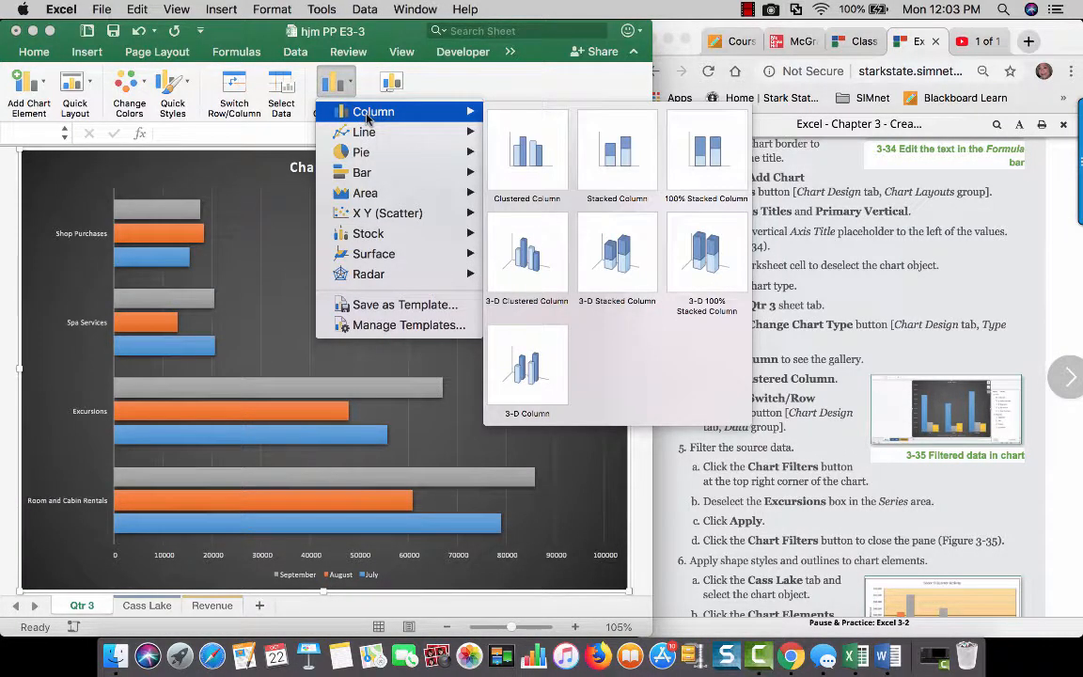
left_click(786, 280)
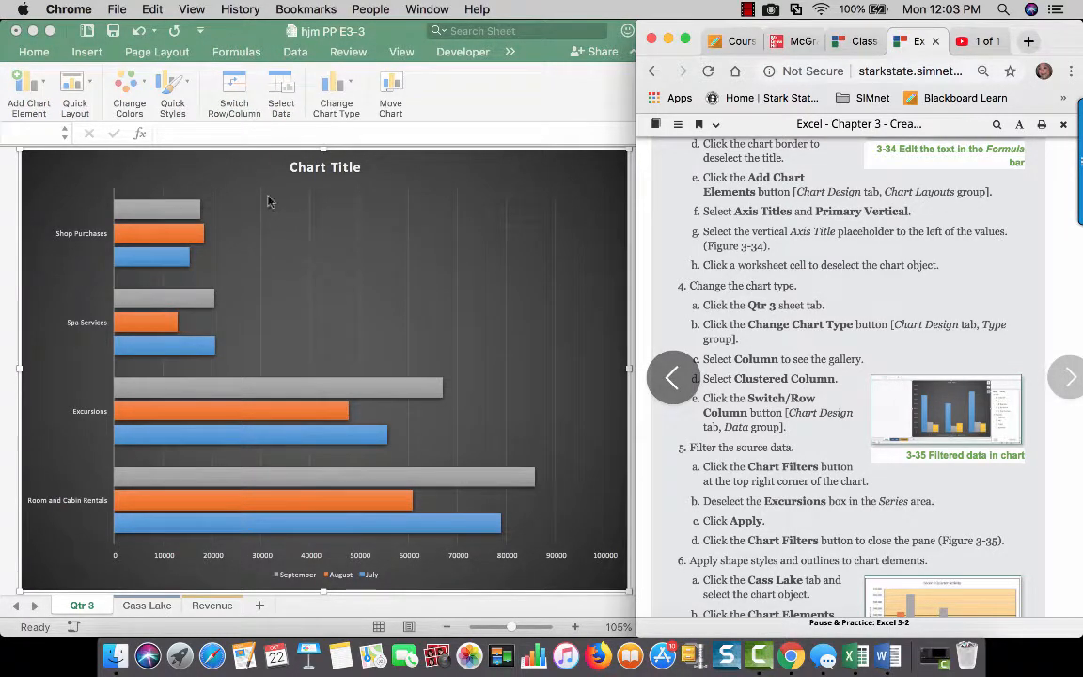
left_click(239, 226)
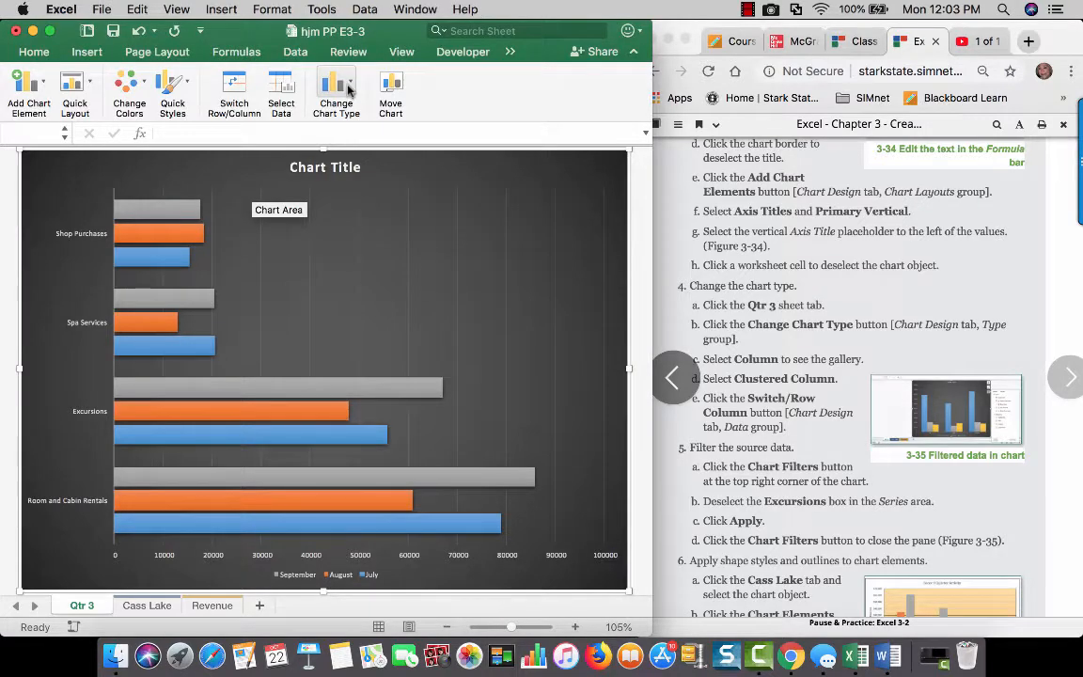
left_click(350, 88)
mouse_move(363, 118)
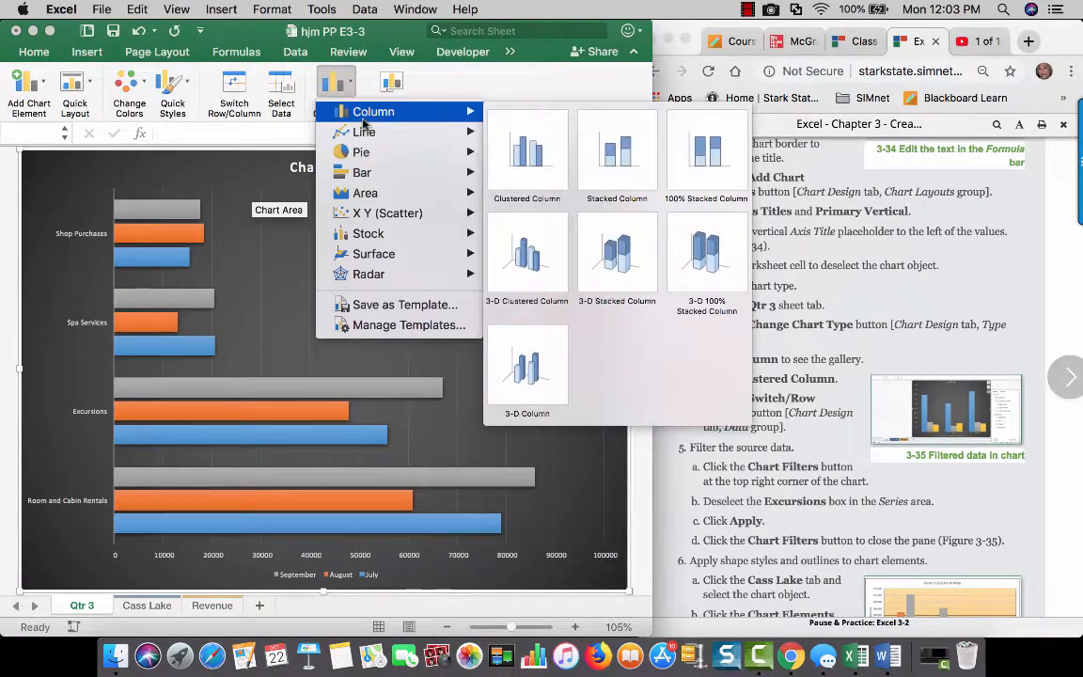
left_click(525, 136)
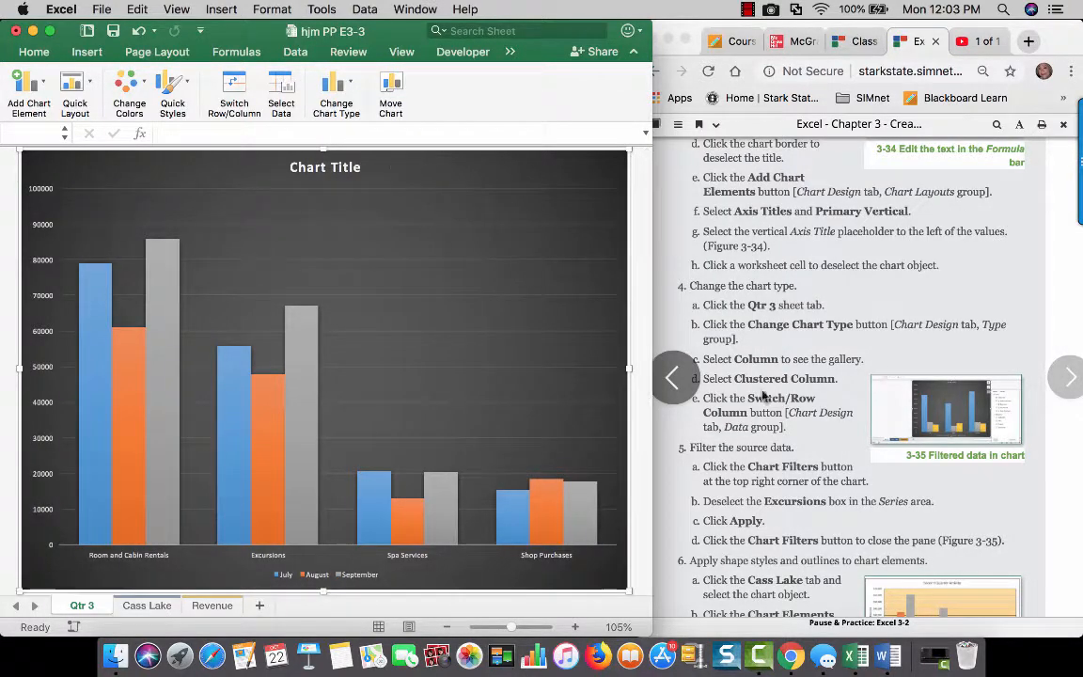
Switch the row and column data of the Qtr 3 chart so the months form the categories.
left_click(234, 89)
scroll(777, 370, "down", 1)
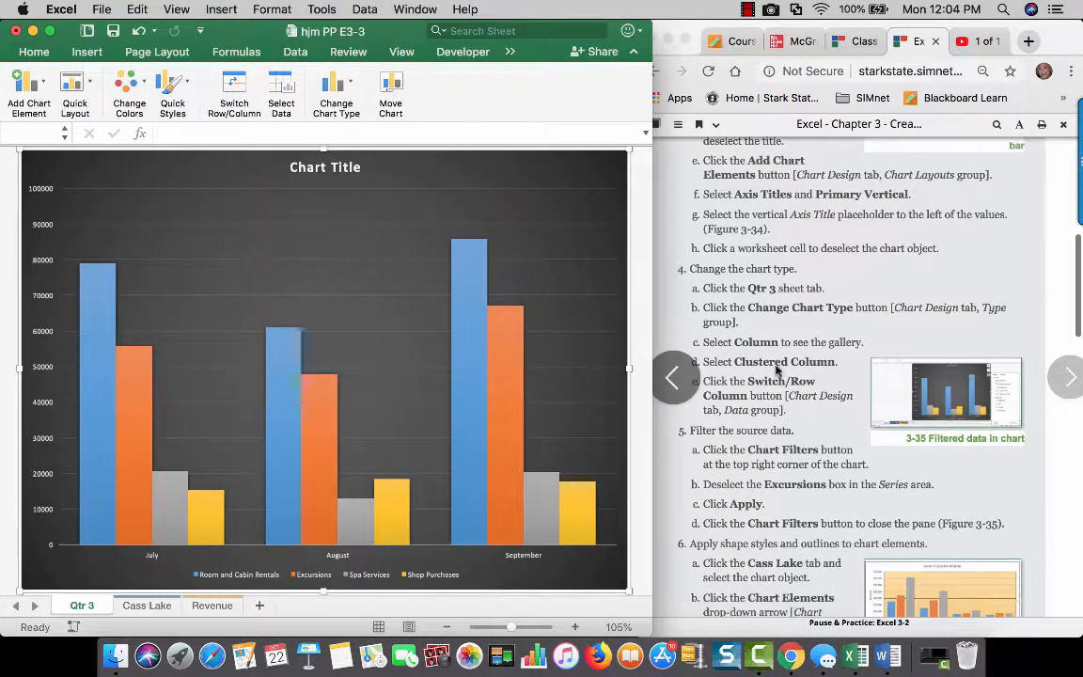
scroll(777, 369, "down", 5)
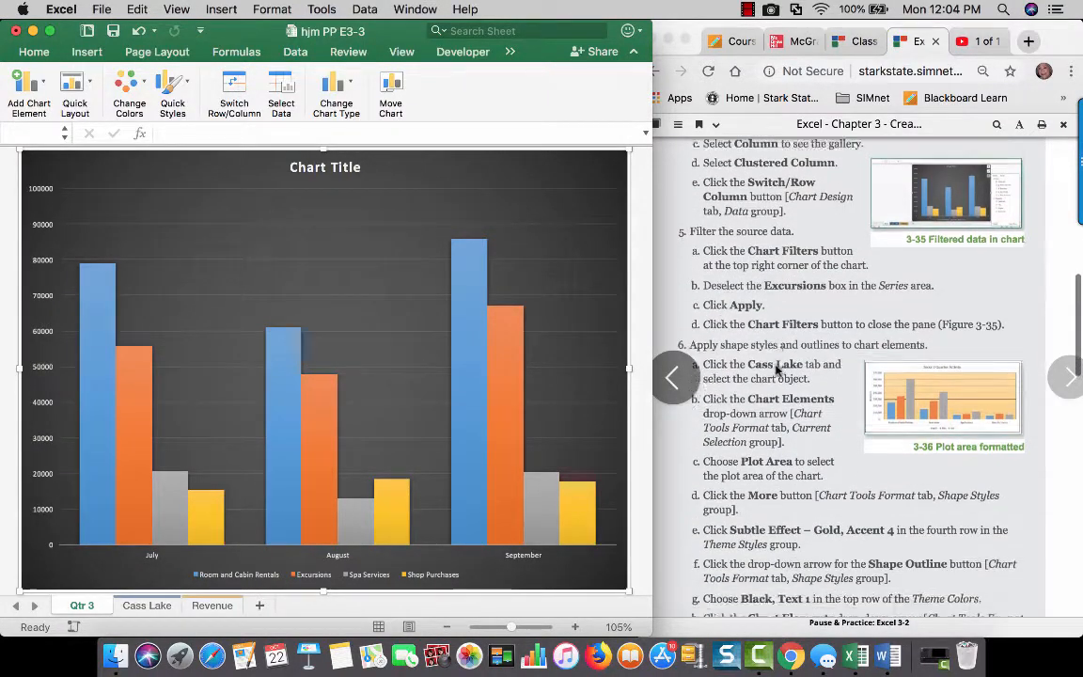
scroll(777, 370, "down", 1)
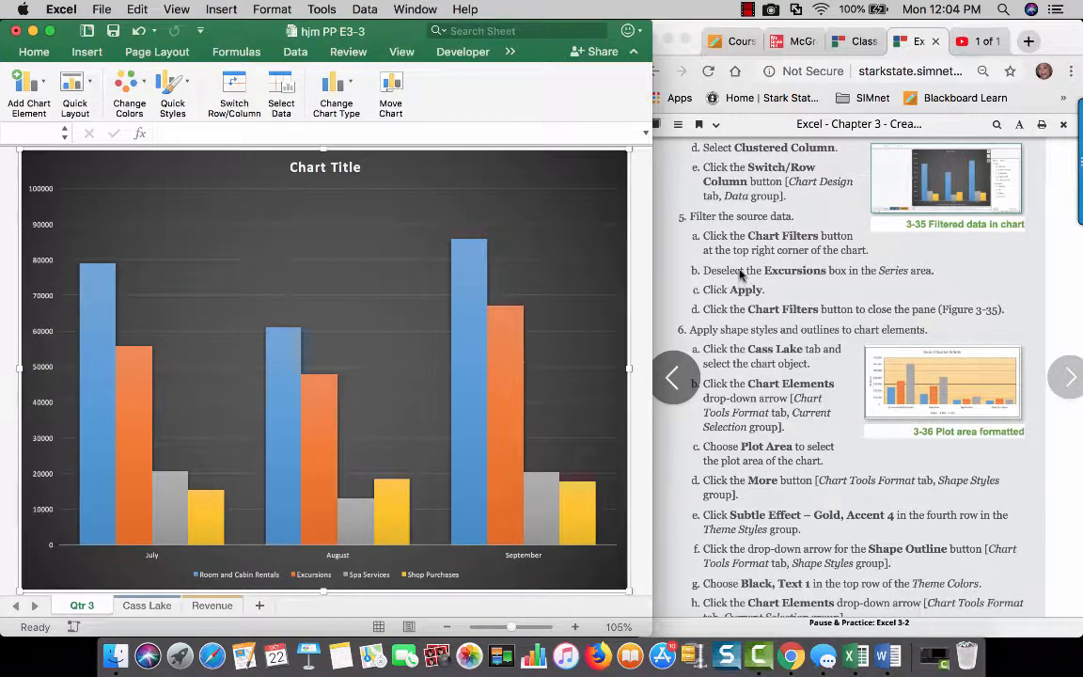
Enlarge the workbook window and look through the chart design, format and element options for a way to filter the Qtr 3 chart's series.
left_click(50, 31)
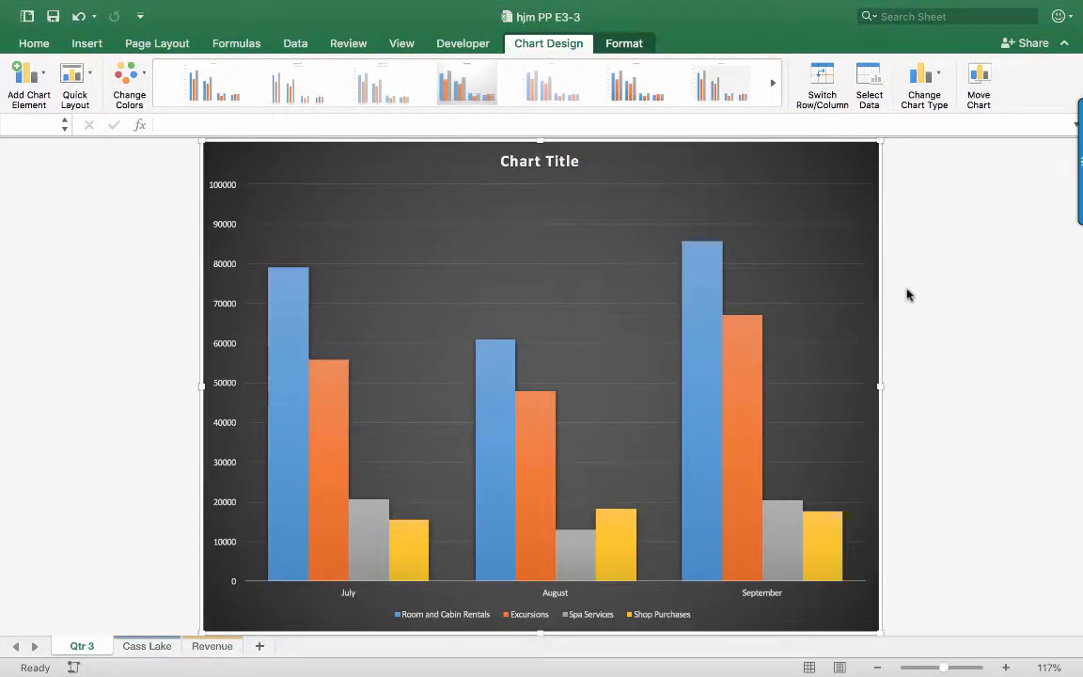
left_click(622, 43)
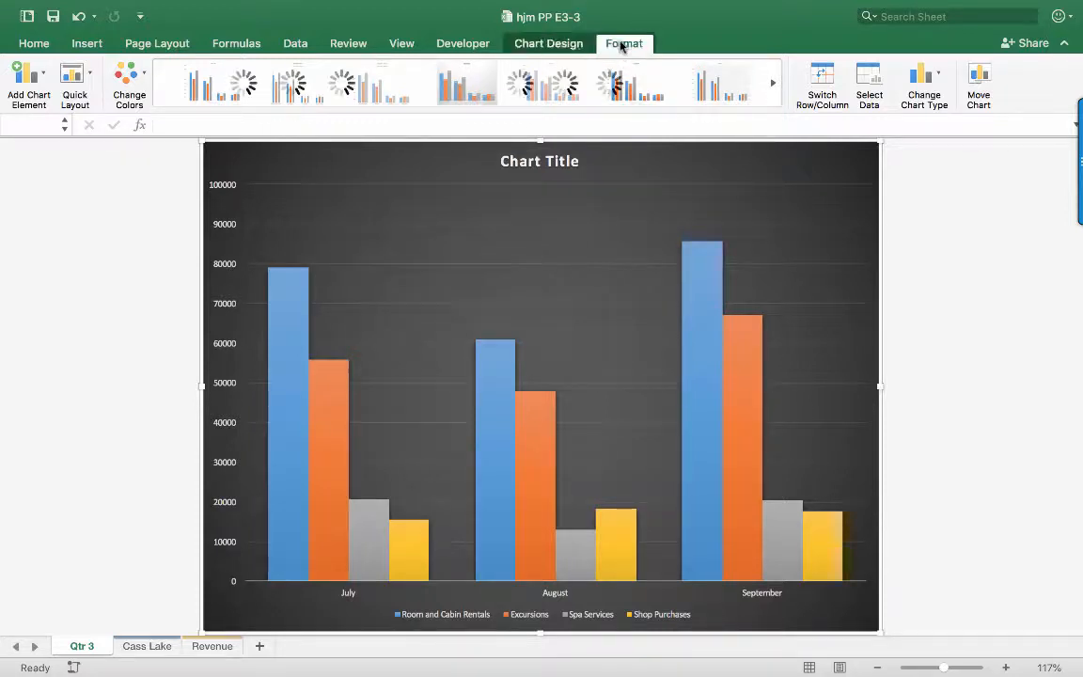
left_click(622, 43)
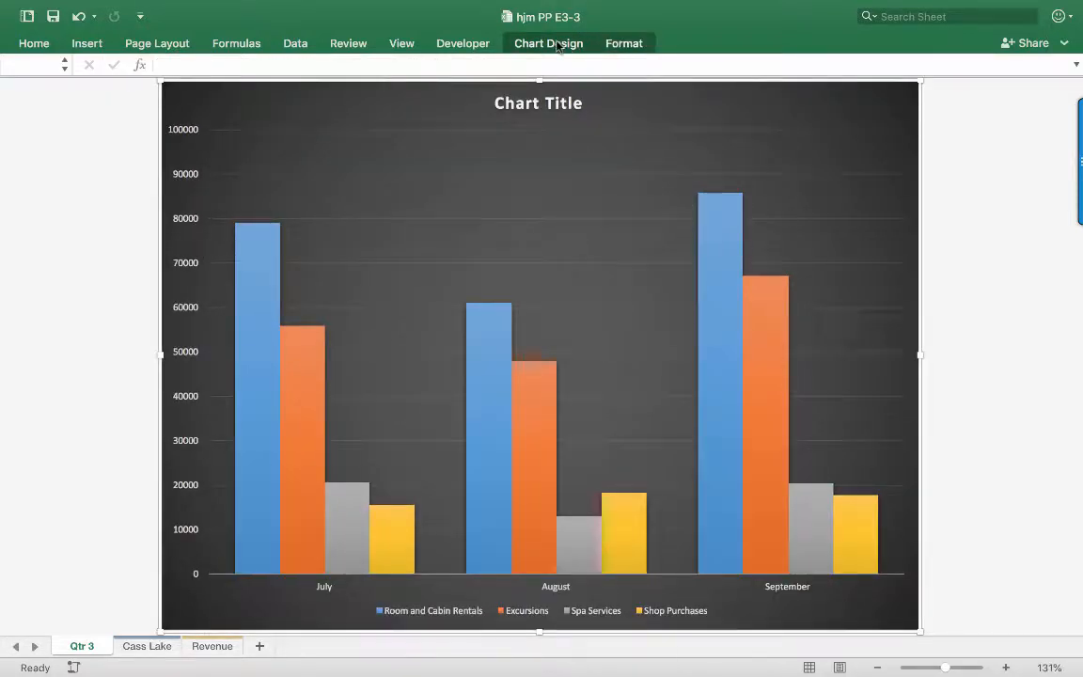
left_click(558, 44)
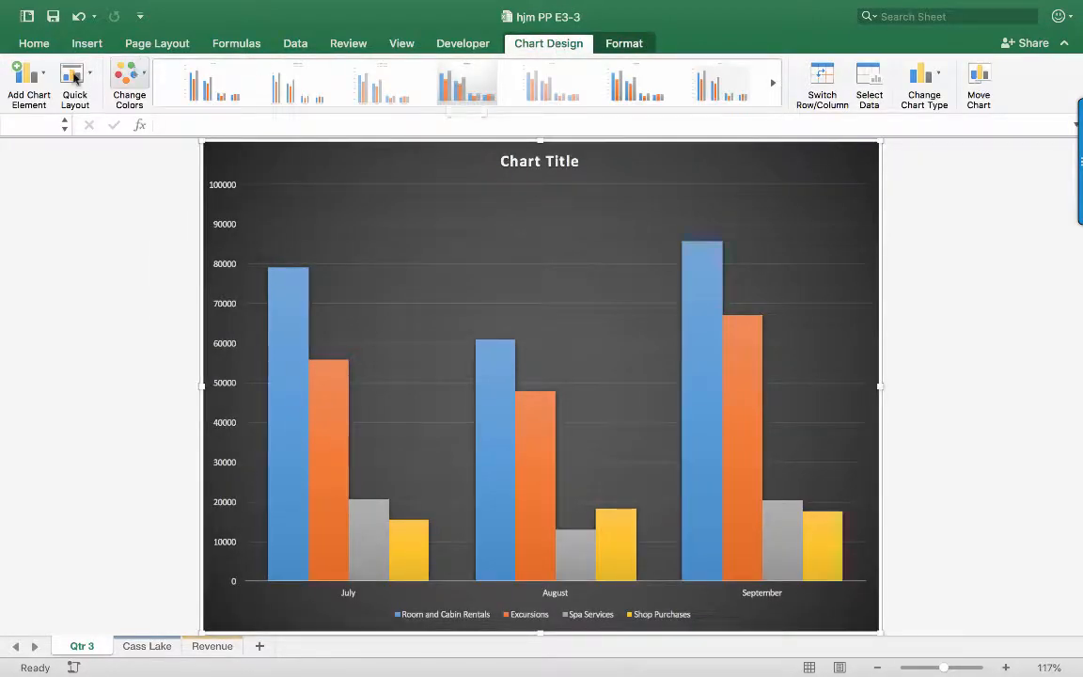
left_click(870, 275)
left_click(878, 276)
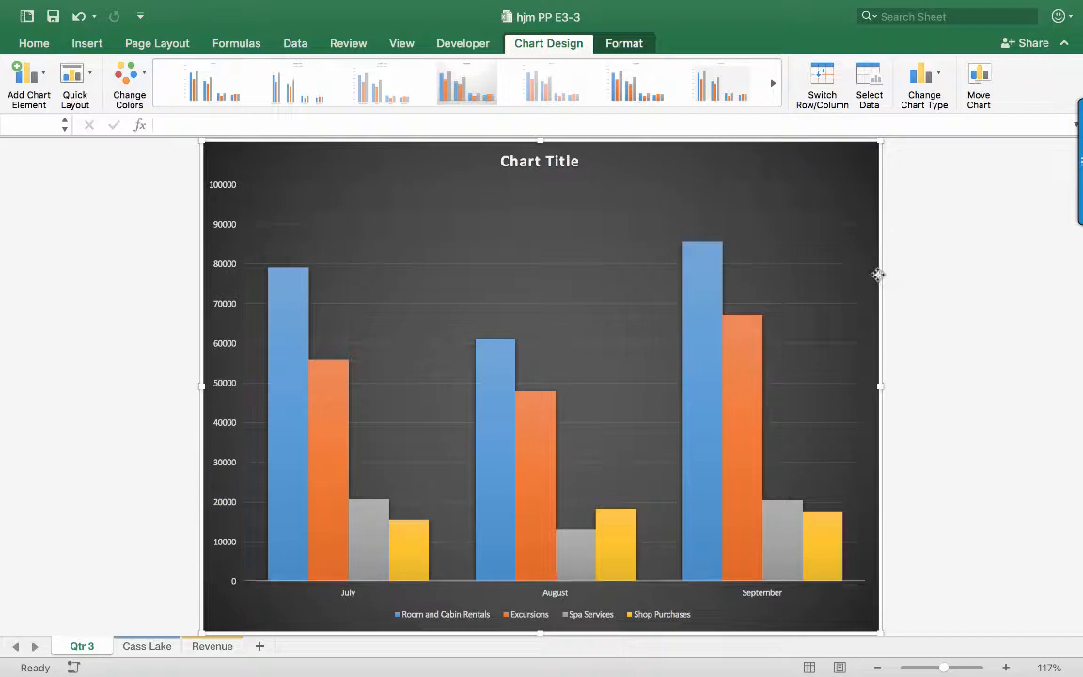
right_click(877, 279)
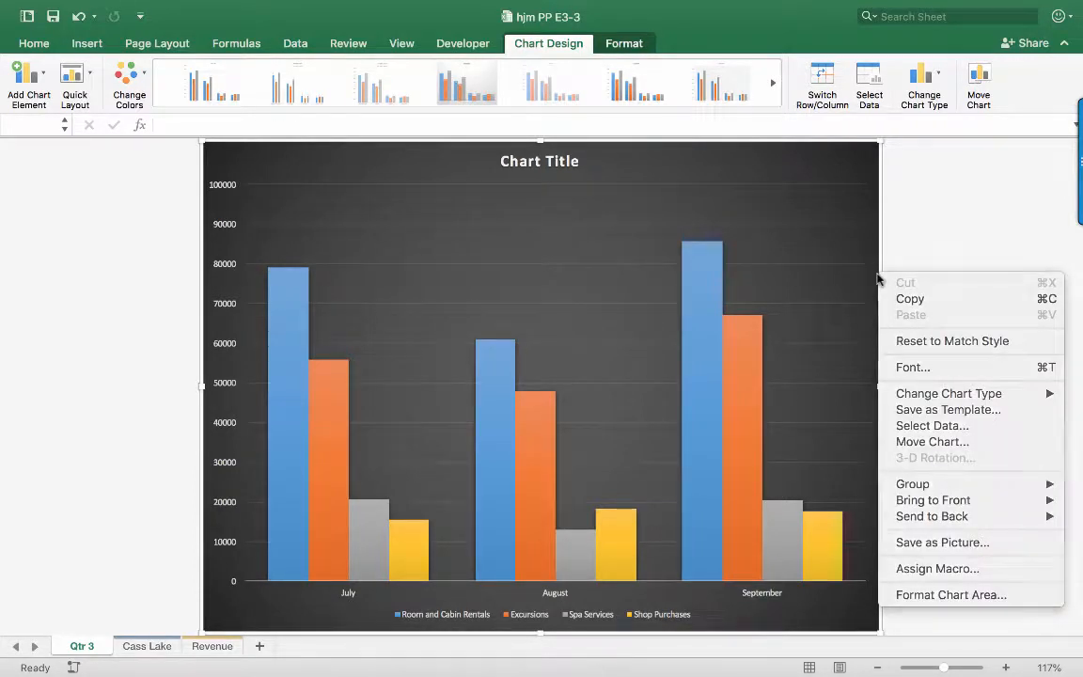
left_click(877, 279)
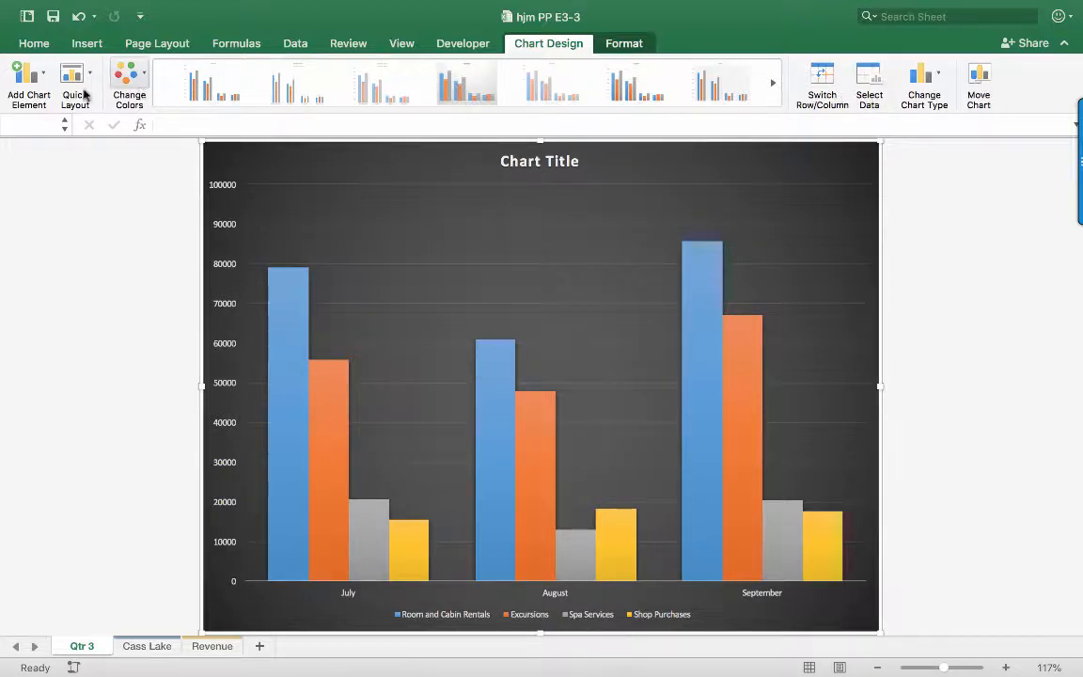
left_click(44, 79)
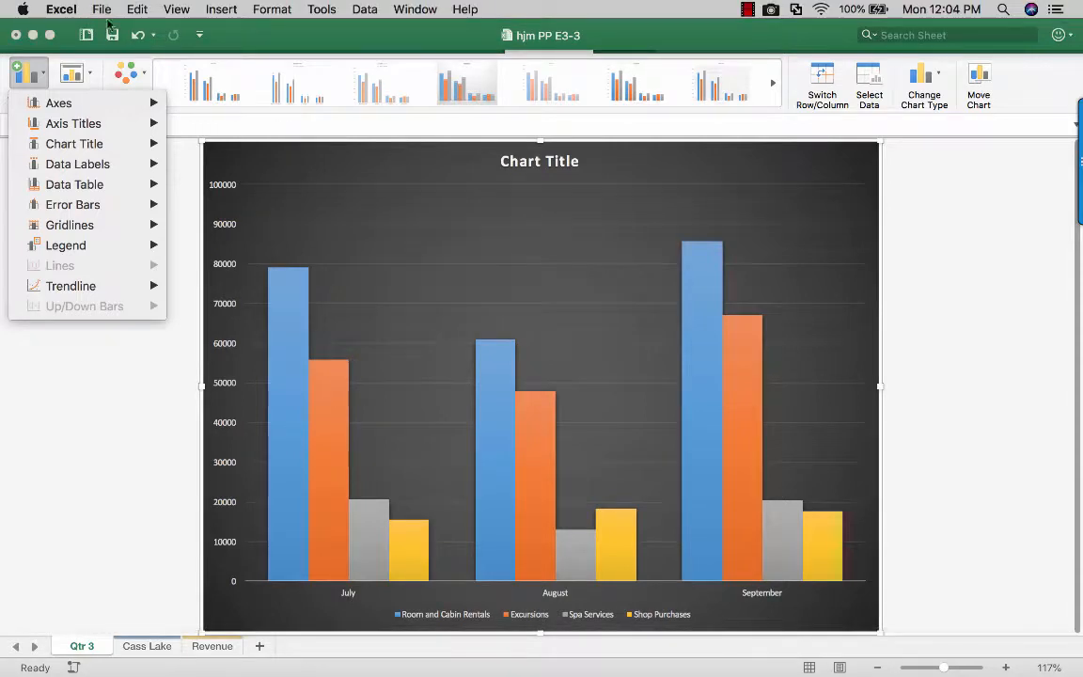
left_click(748, 10)
left_click(755, 46)
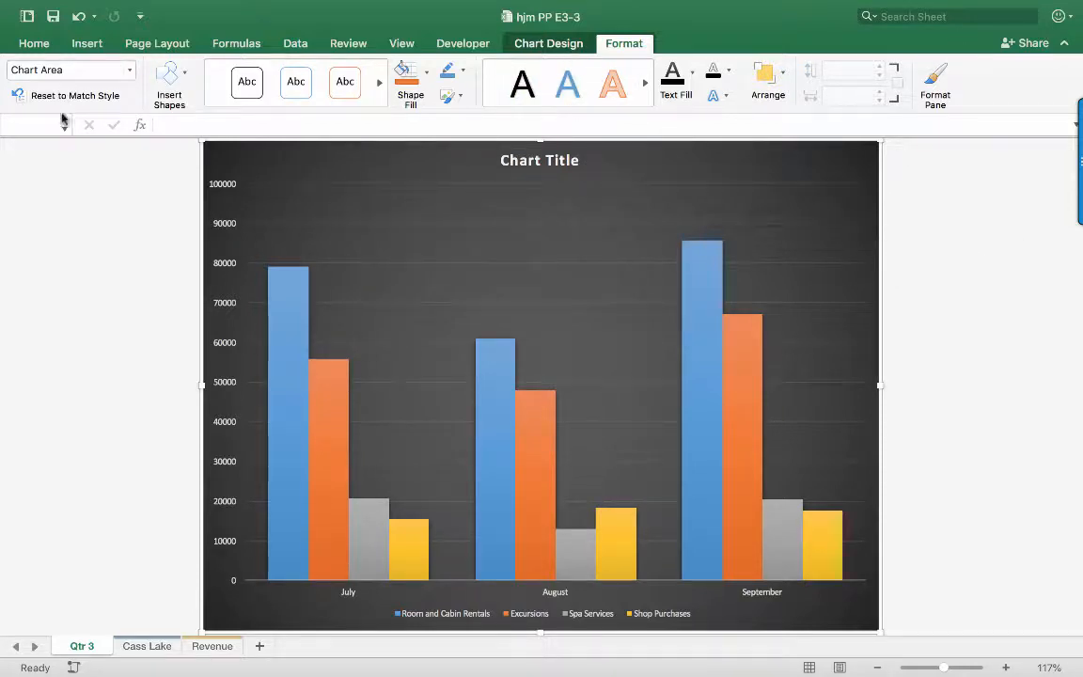
mouse_move(45, 4)
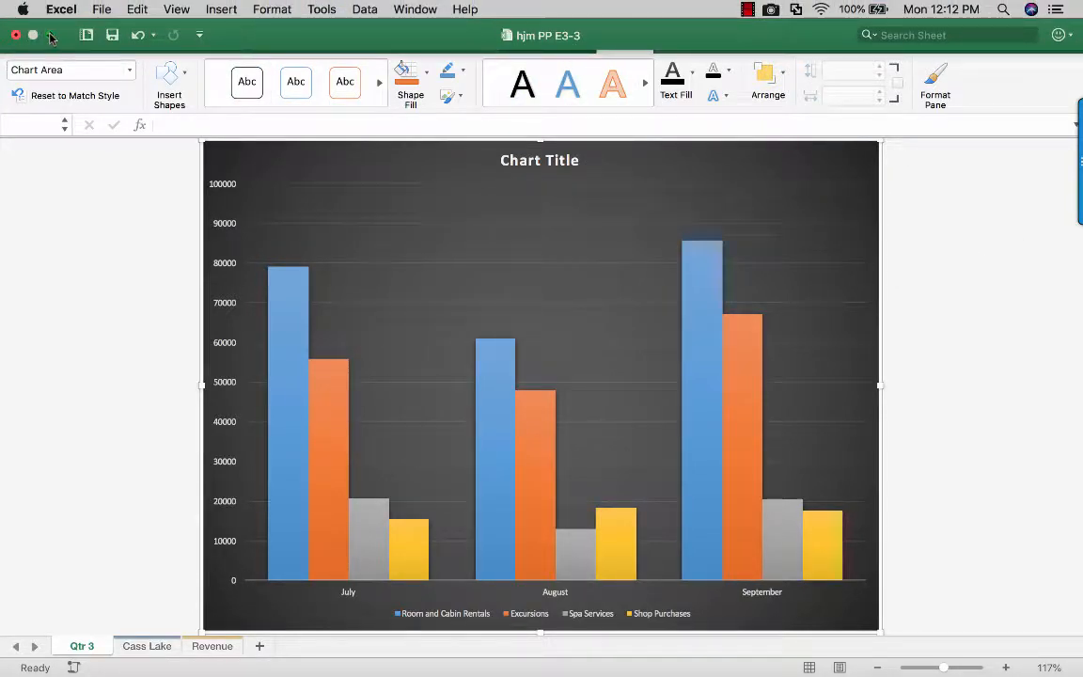
left_click(49, 35)
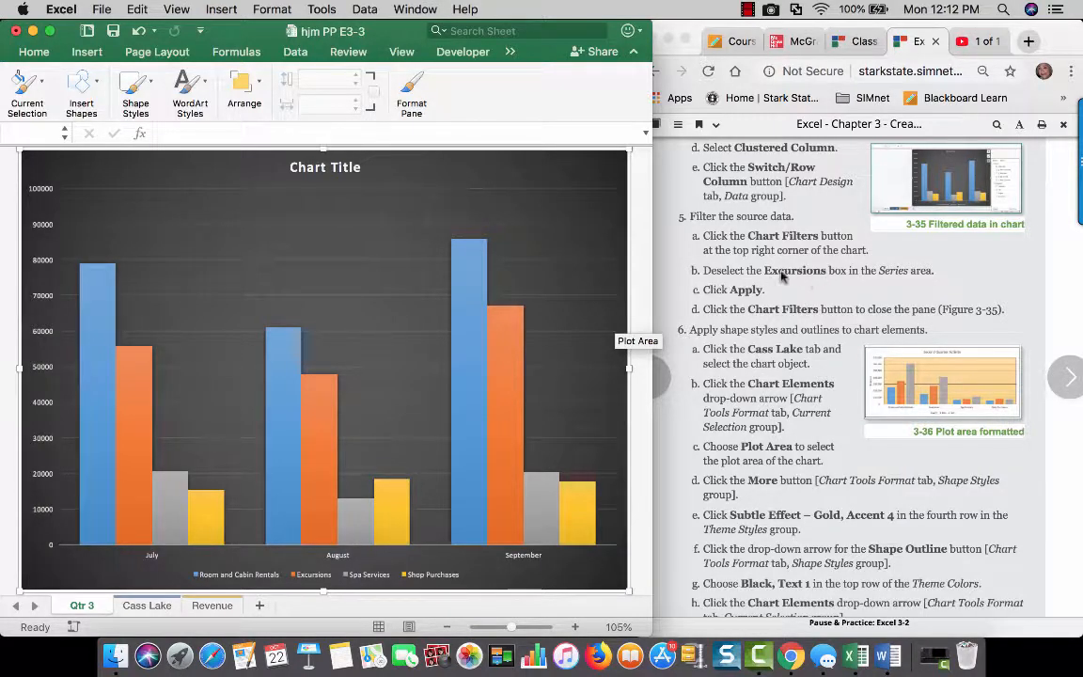
Select the Excursions series in the Qtr 3 chart and examine its entry in the chart's data source settings.
left_click(503, 383)
double_click(502, 383)
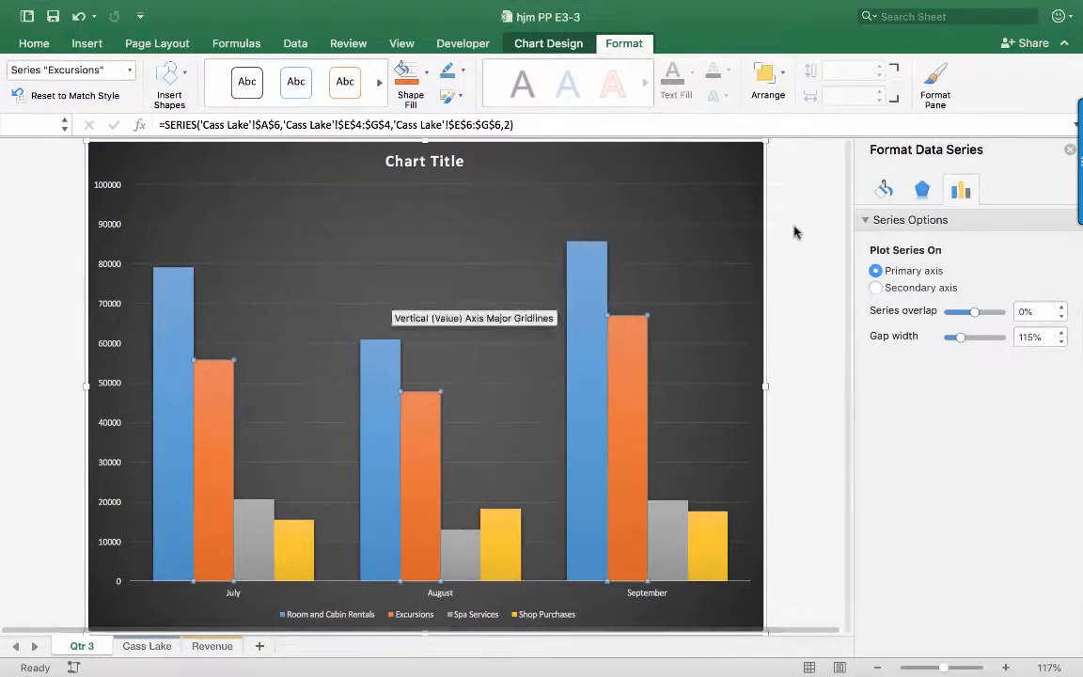
left_click(562, 44)
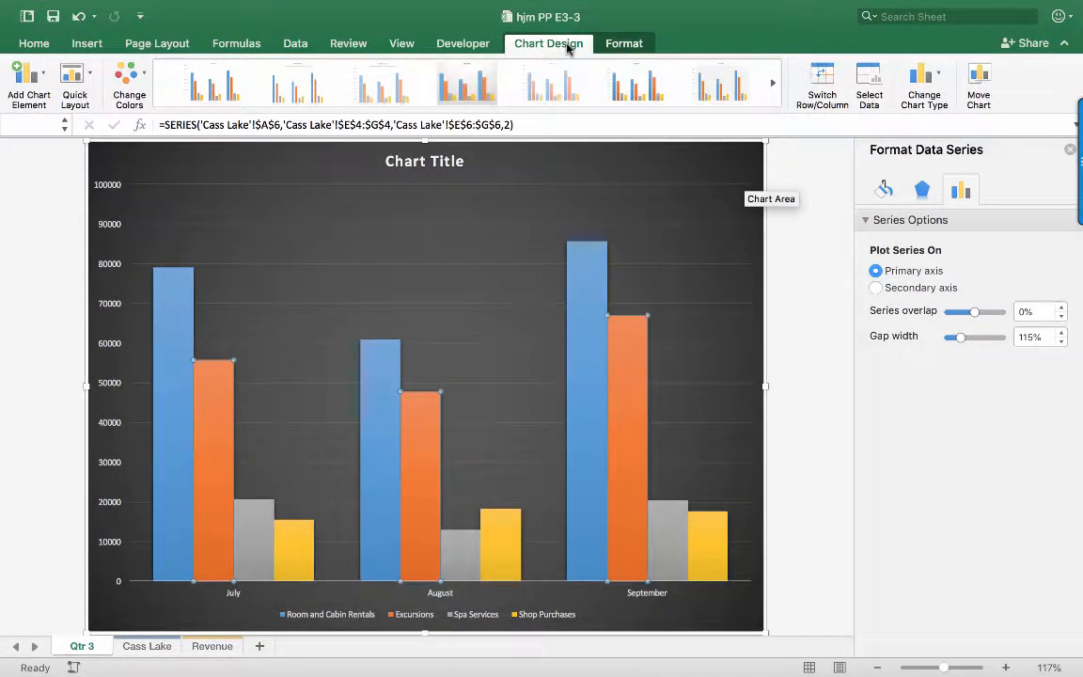
left_click(873, 85)
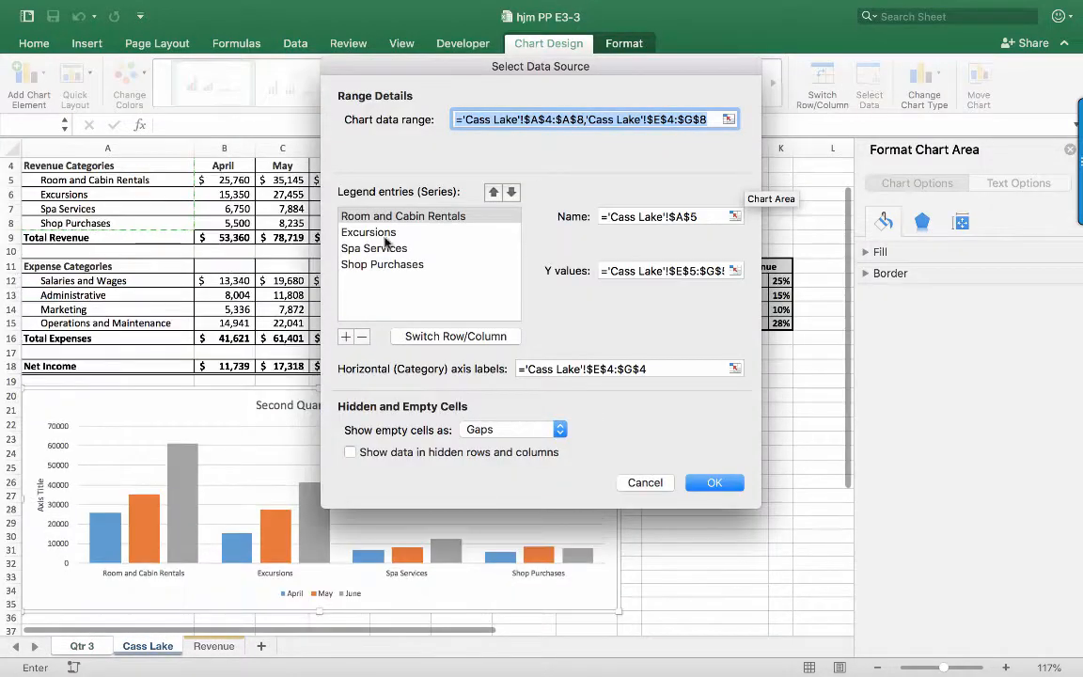
left_click(372, 234)
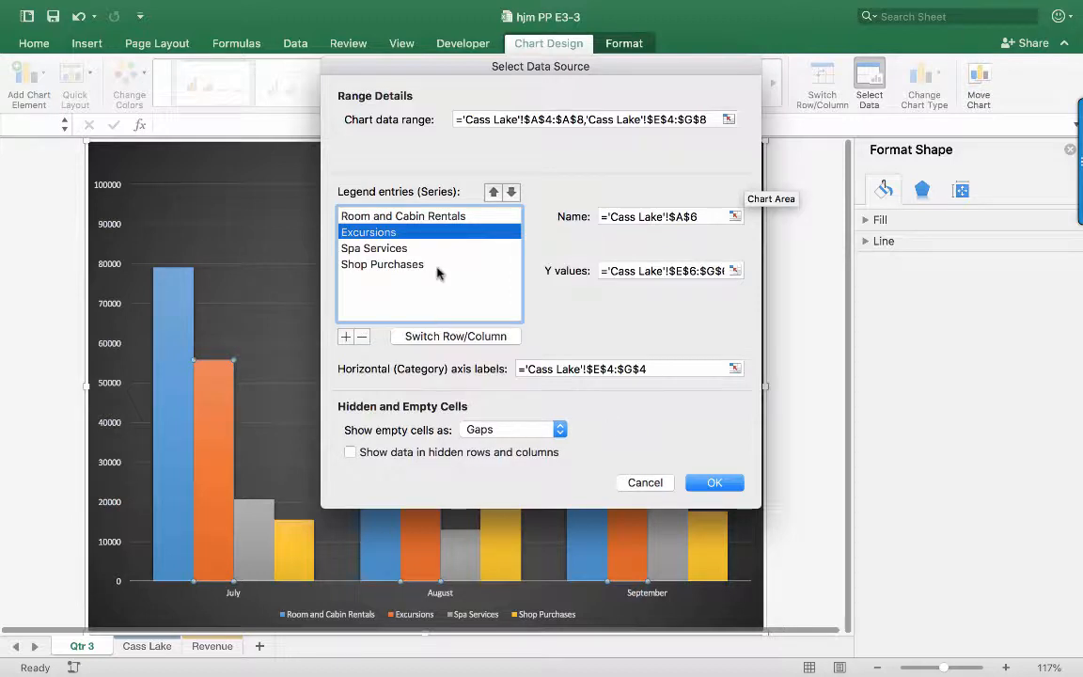
key("Return")
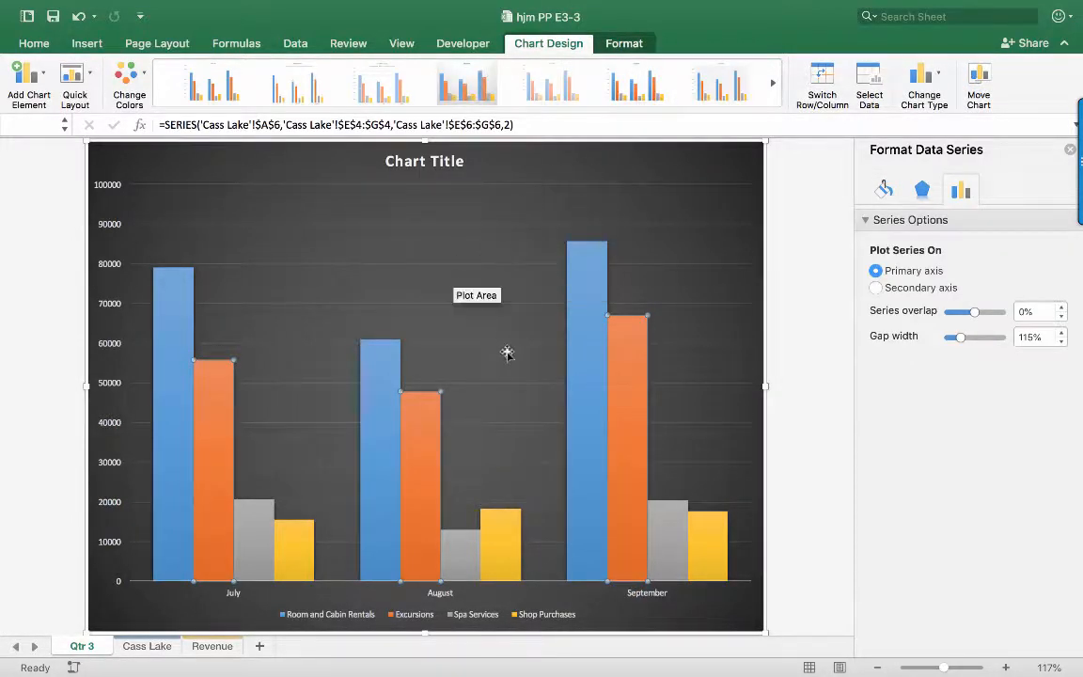
Try deleting the Excursions series from the Qtr 3 chart and undo the deletion.
right_click(419, 432)
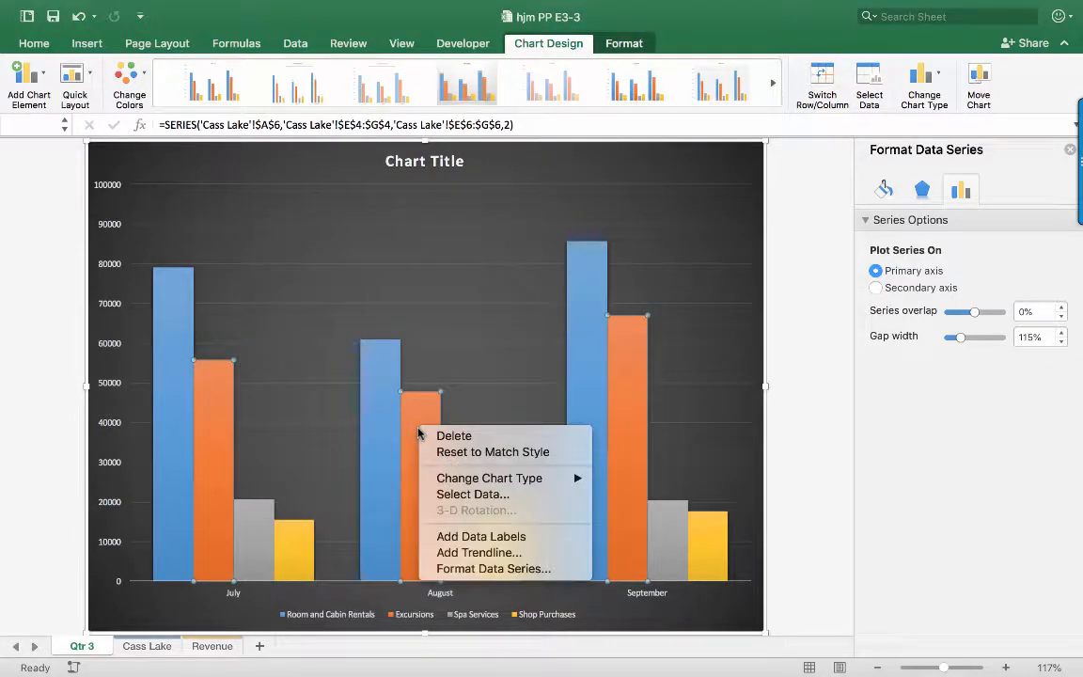
left_click(448, 435)
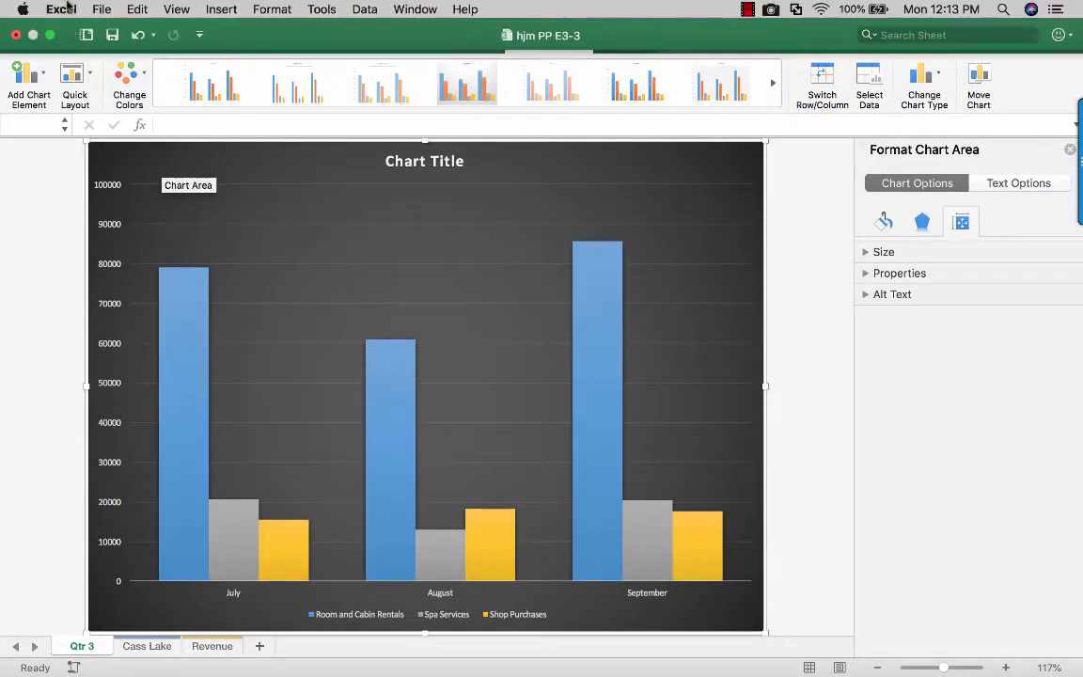
left_click(137, 37)
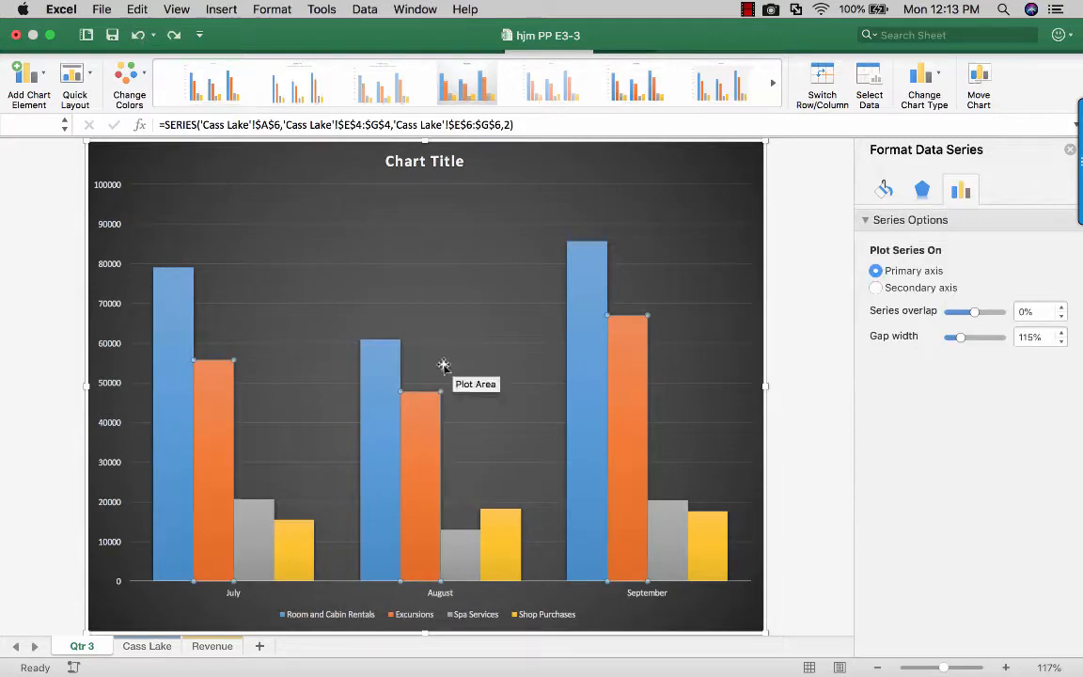
Delete the Excursions data series from the Qtr 3 chart.
right_click(433, 442)
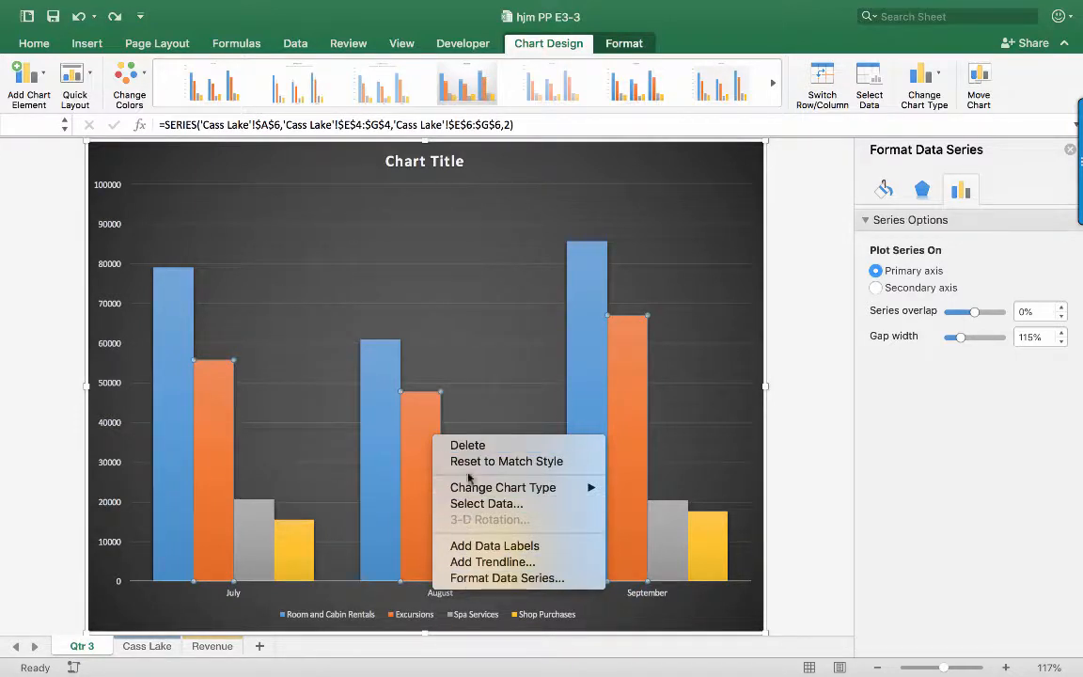
left_click(473, 453)
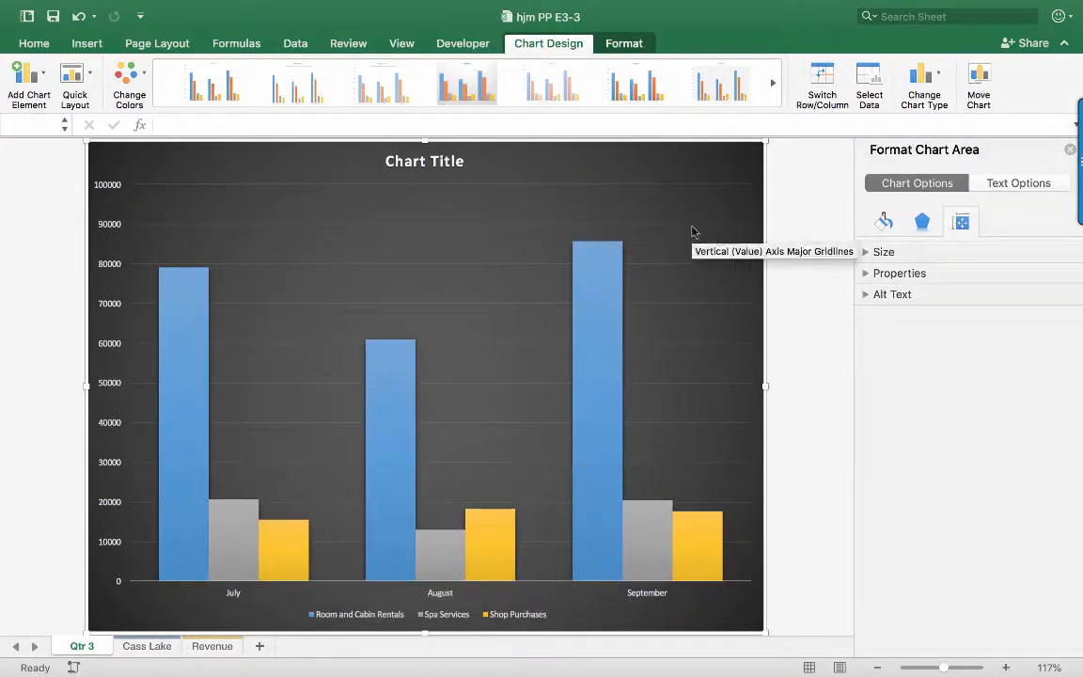
Return the workbook window to its smaller size beside the exercise instructions and close the Format Chart Area pane.
left_click(47, 31)
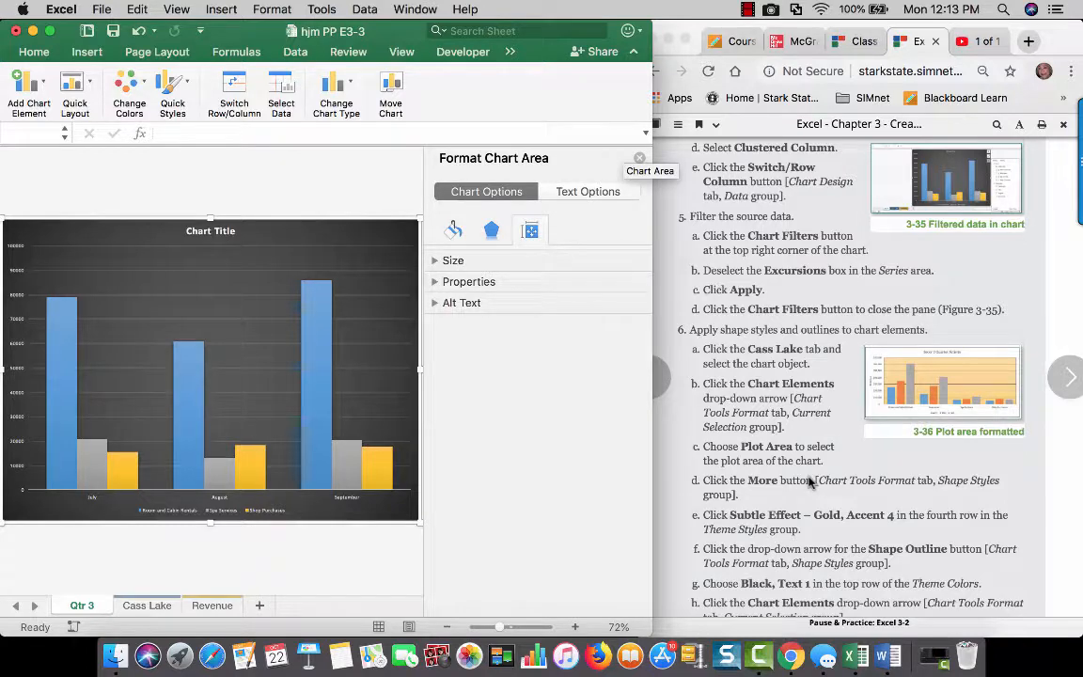
scroll(811, 481, "down", 5)
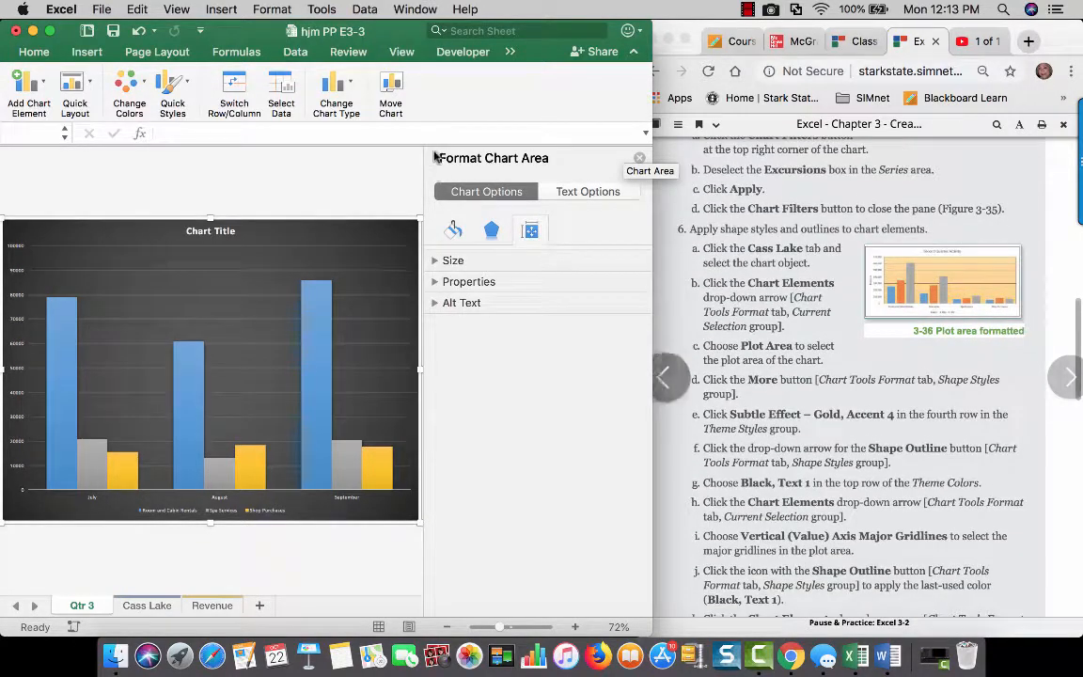
left_click(641, 159)
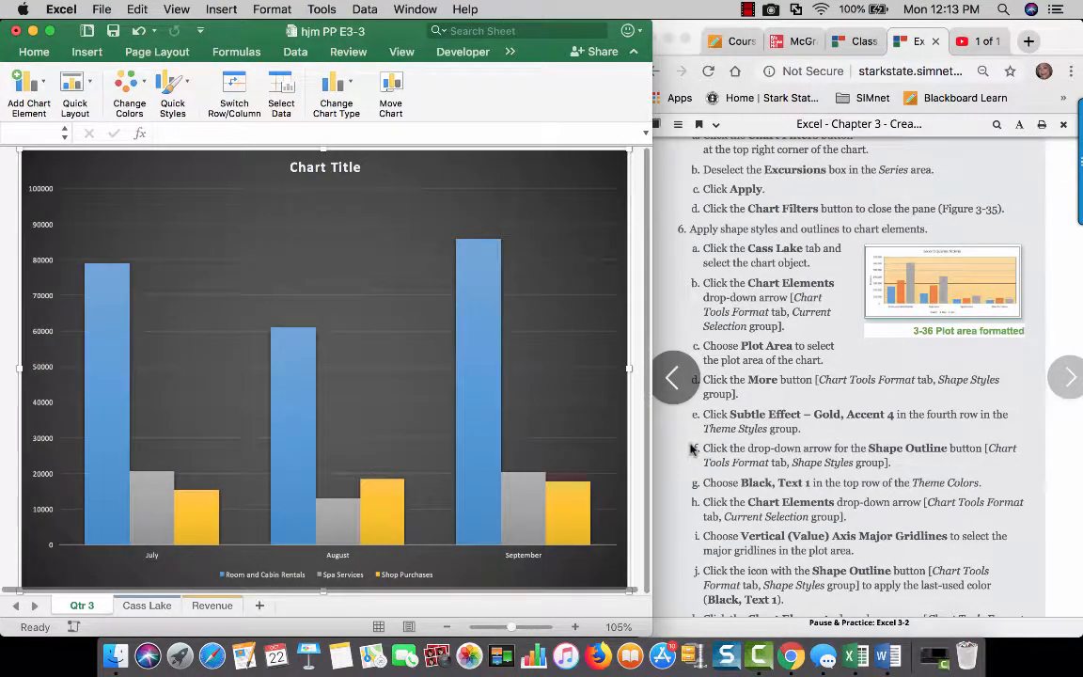
Switch to the Cass Lake sheet and bring the Second Quarter Activity chart fully into view.
scroll(788, 235, "down", 3)
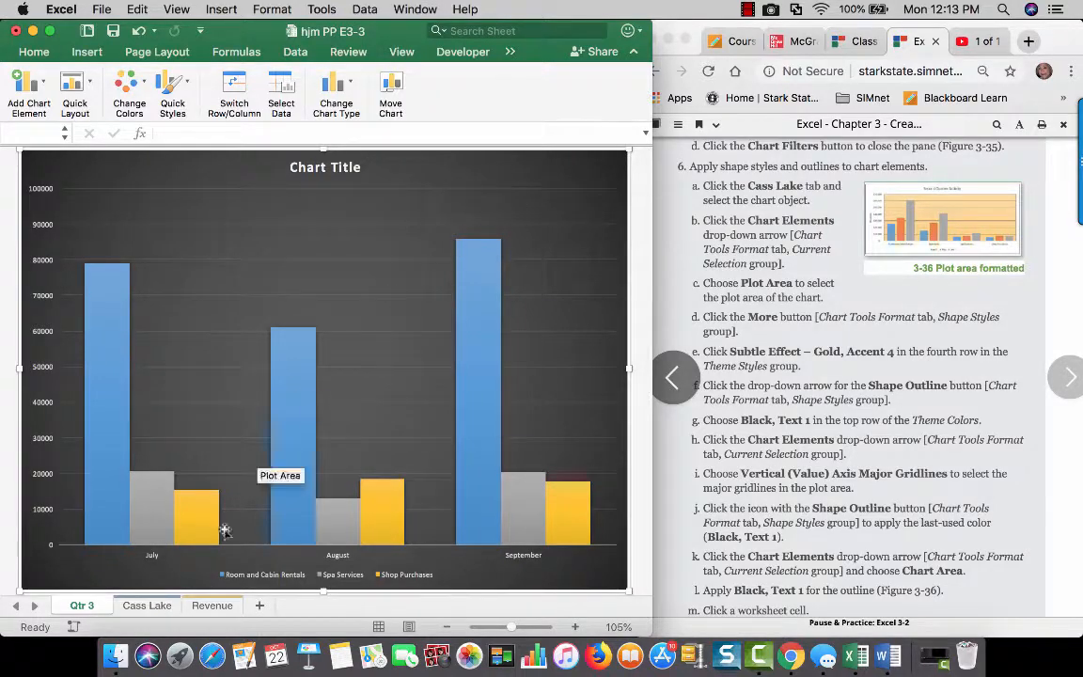
left_click(158, 604)
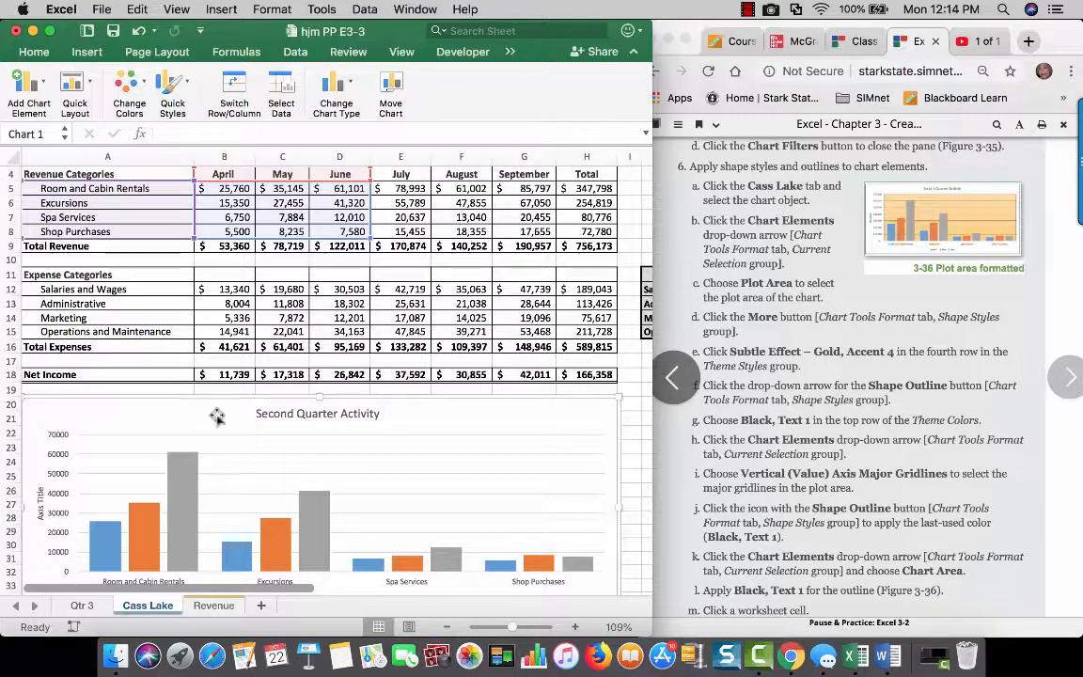
scroll(222, 426, "down", 5)
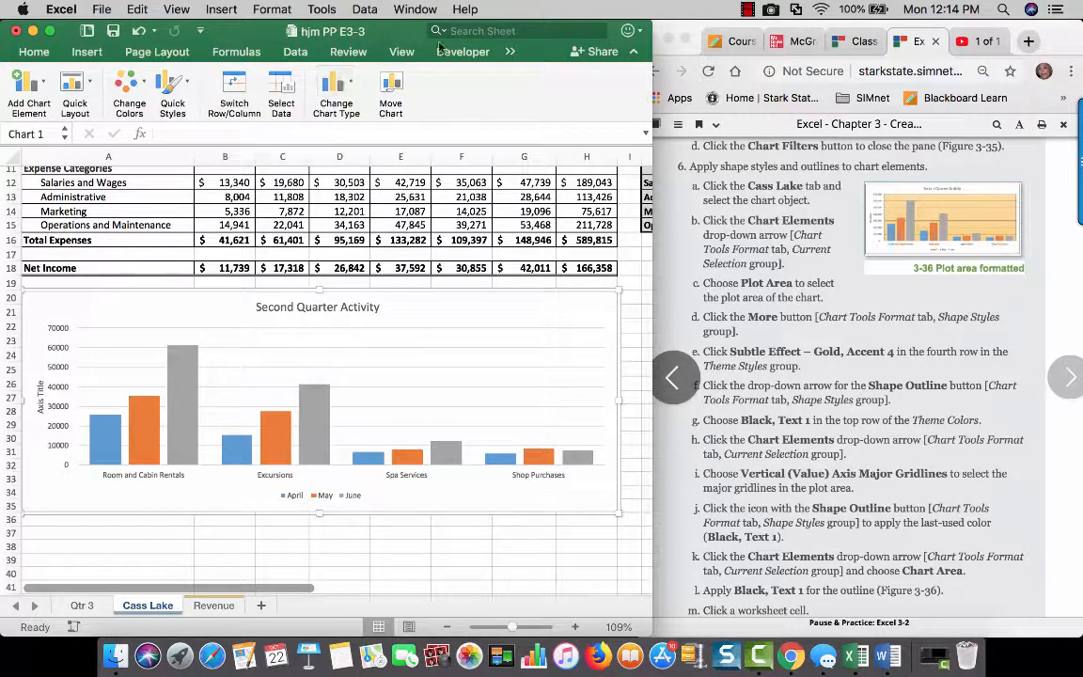
left_click(511, 52)
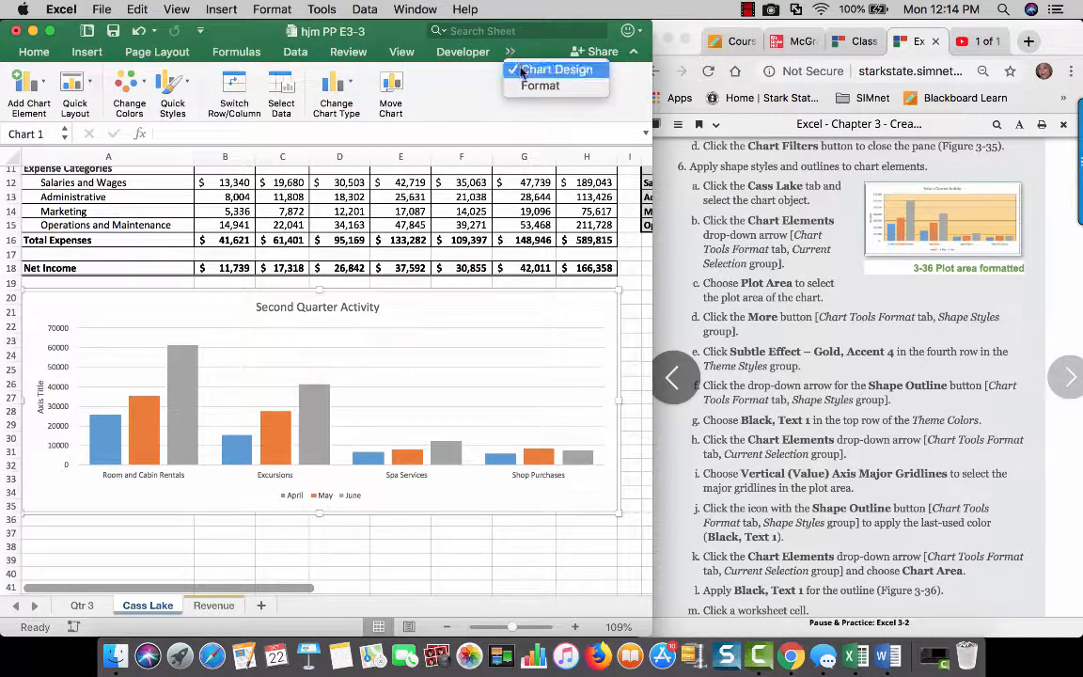
left_click(523, 71)
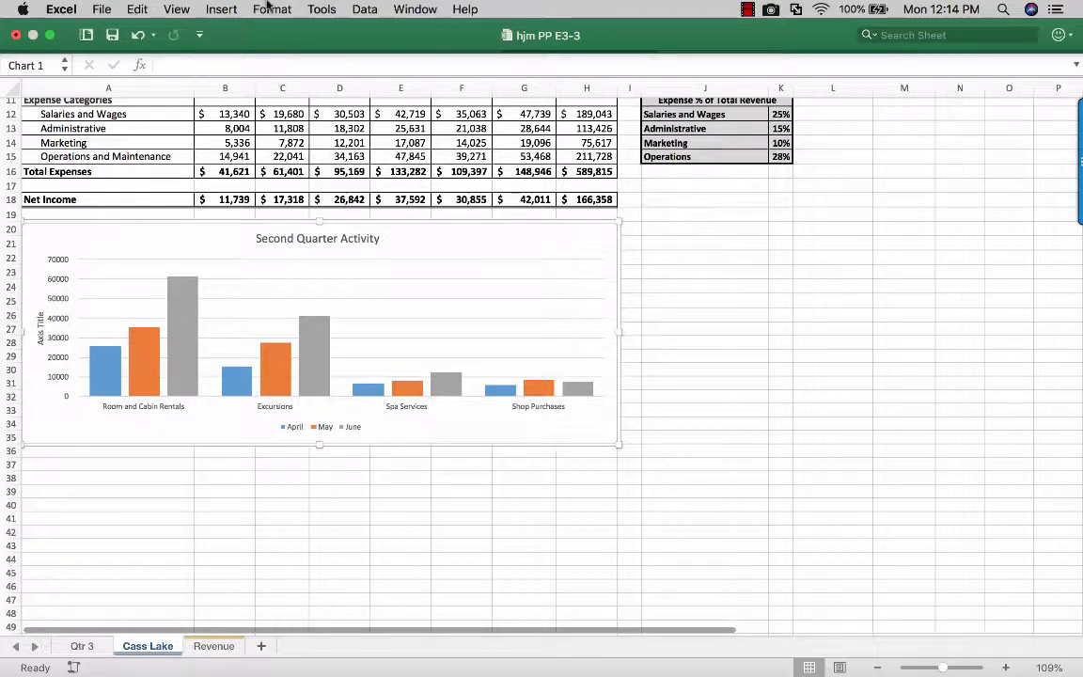
left_click(175, 10)
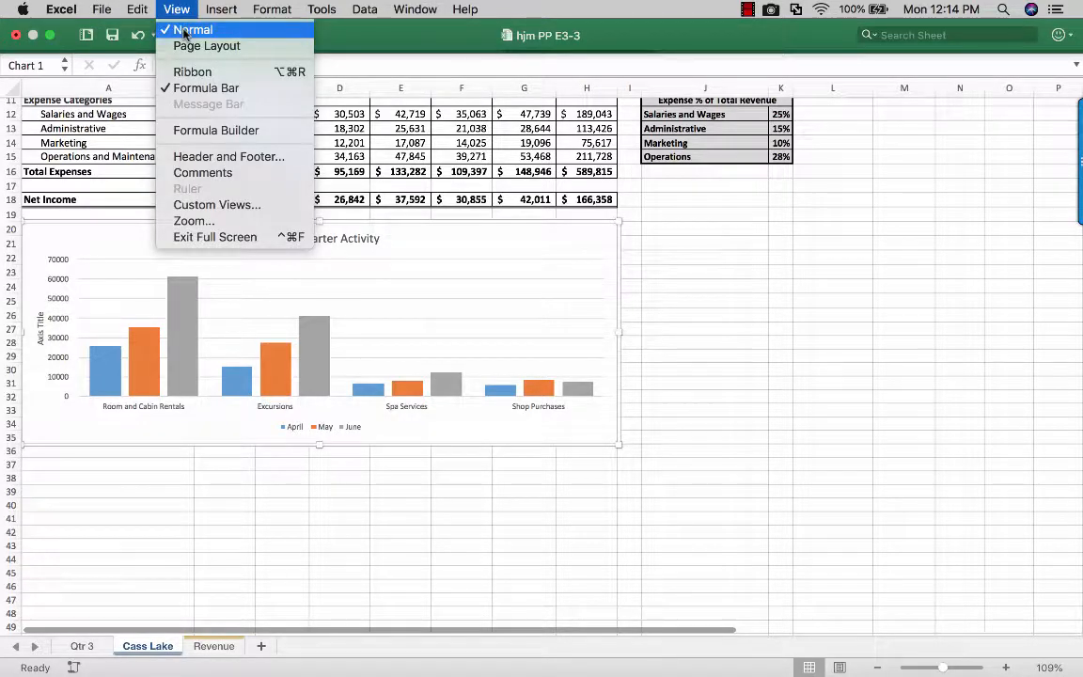
left_click(191, 72)
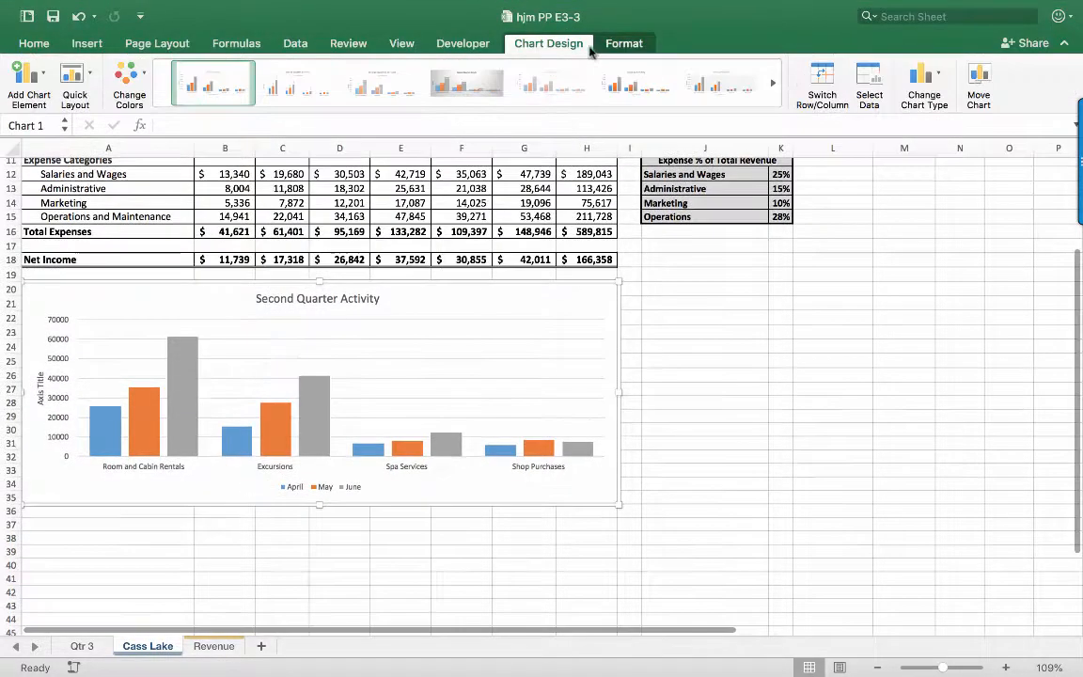
left_click(569, 50)
left_click(570, 47)
mouse_move(58, 6)
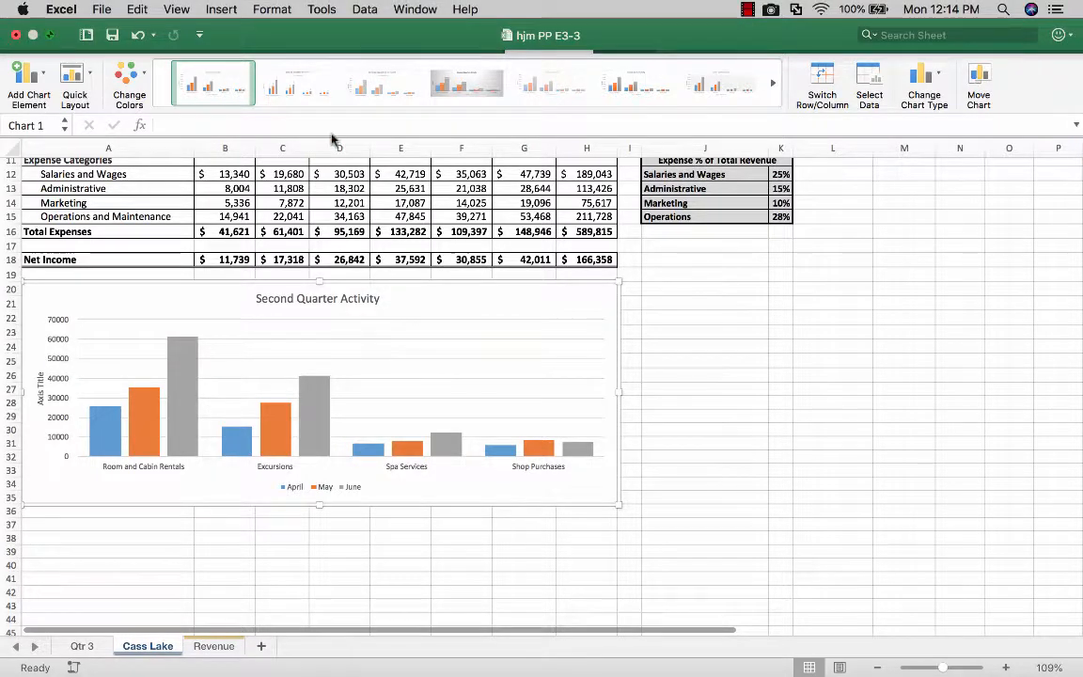
left_click(51, 36)
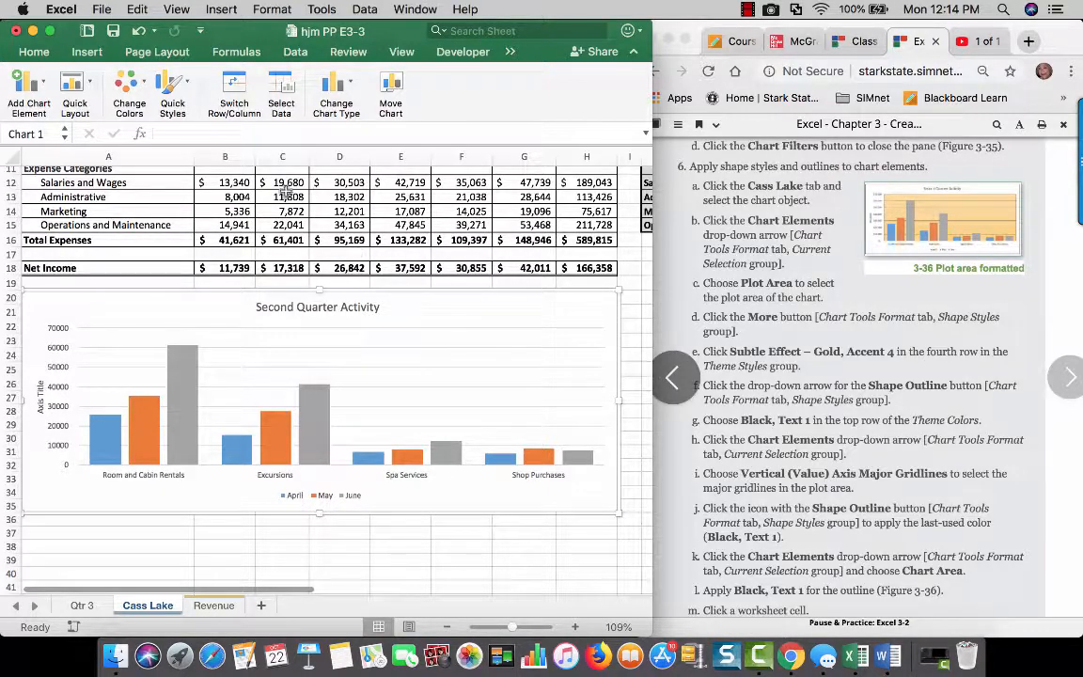
left_click(64, 138)
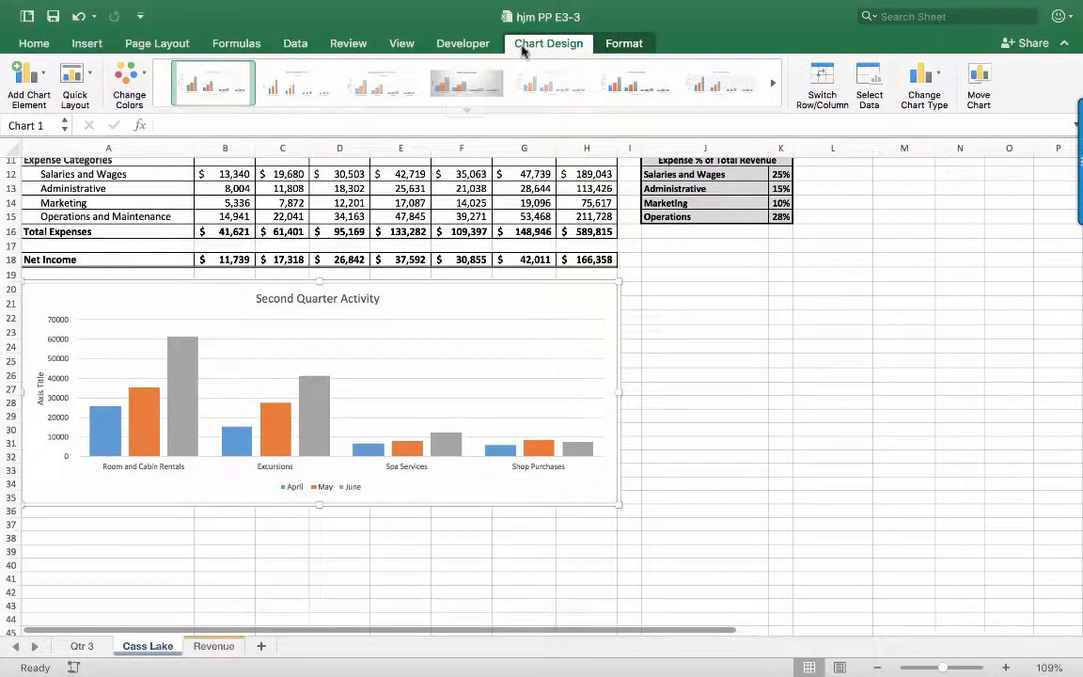
left_click(525, 44)
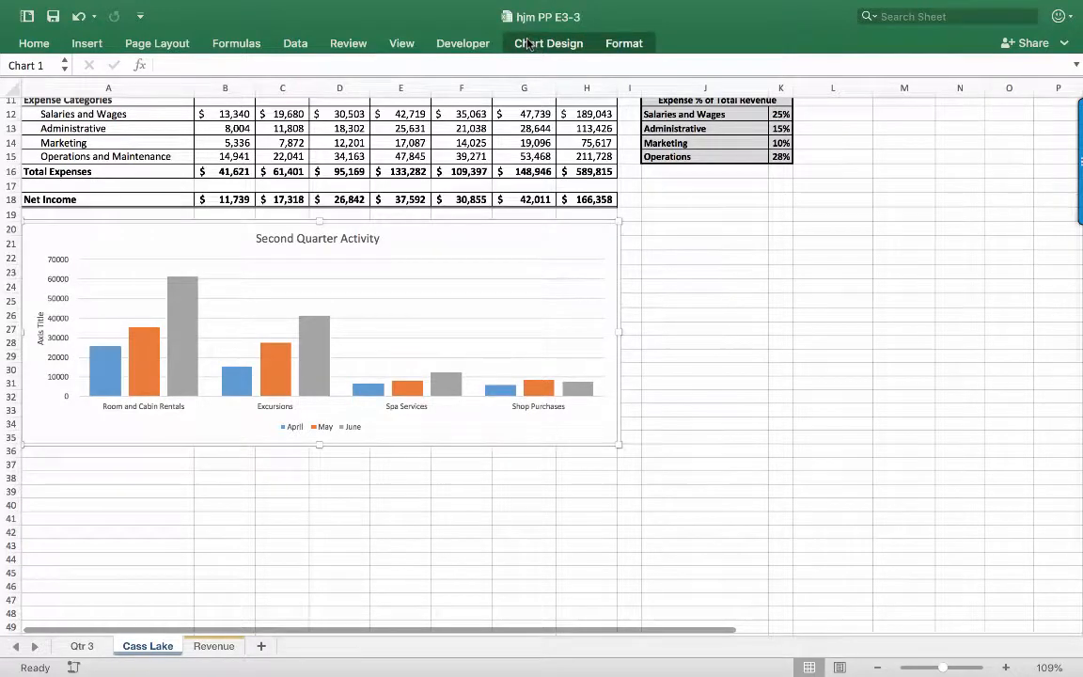
left_click(527, 43)
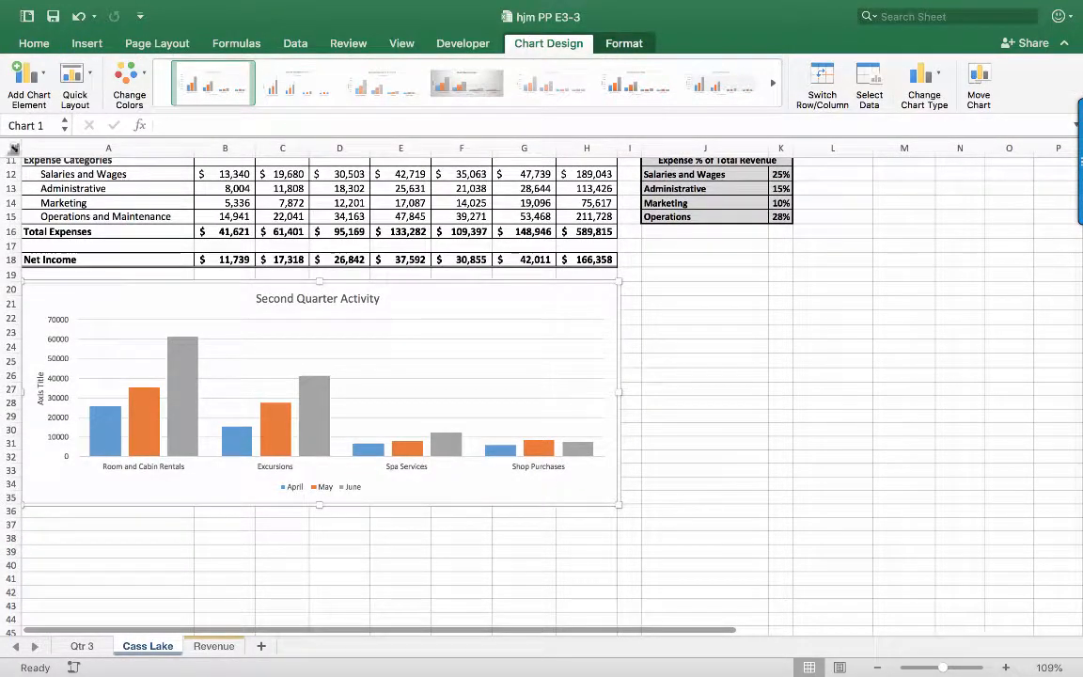
left_click(64, 128)
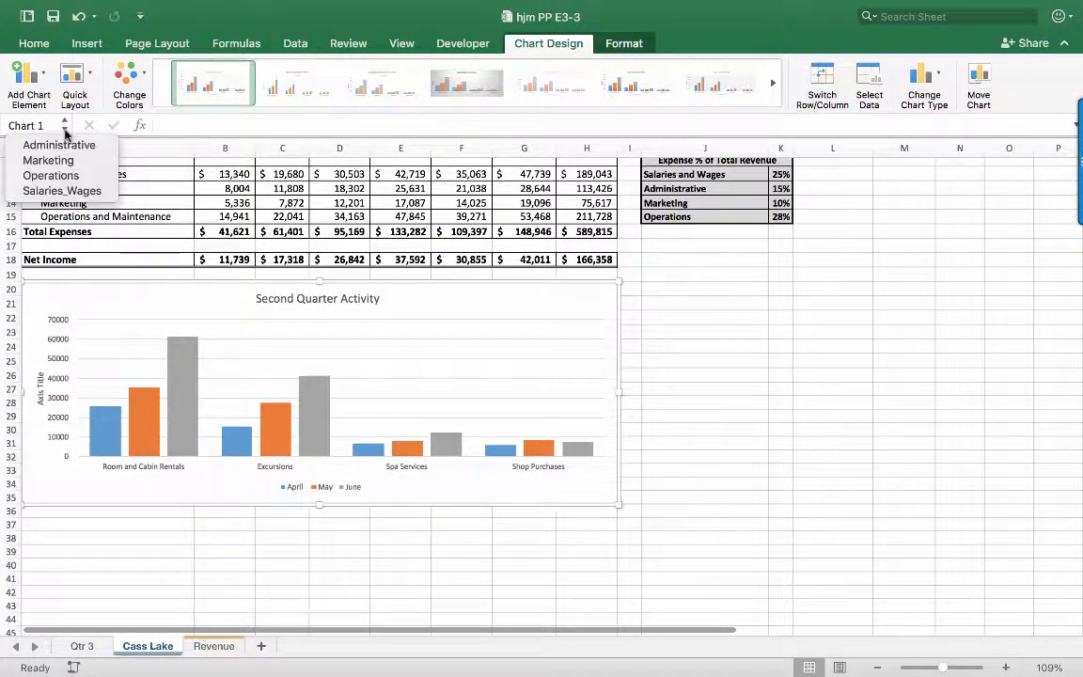
left_click(64, 128)
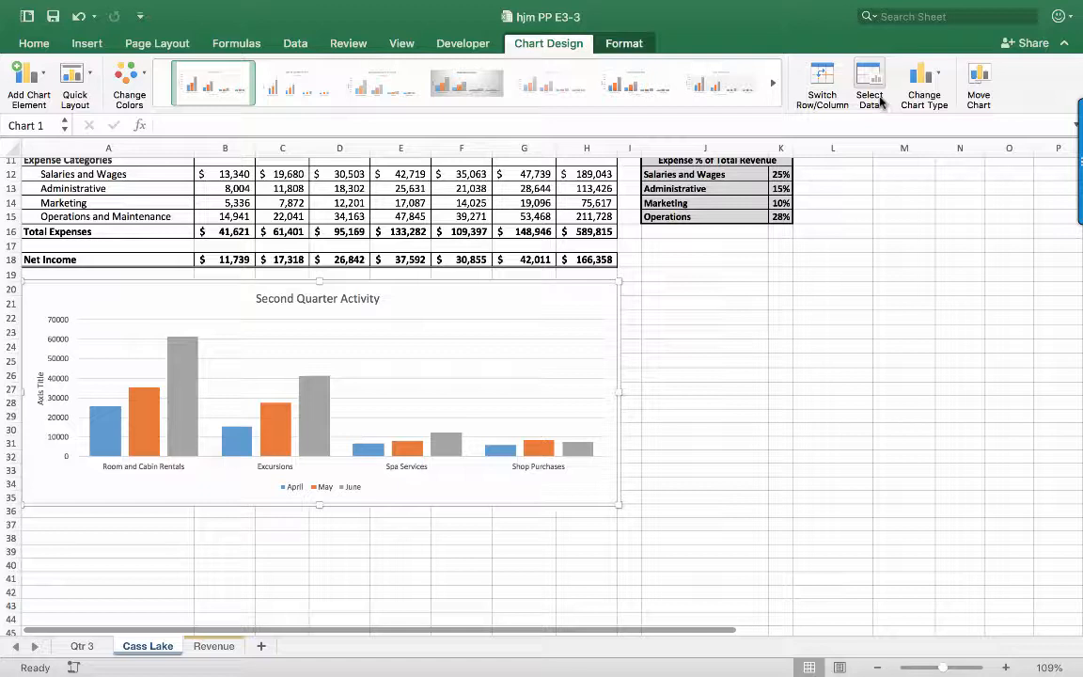
Examine the selectable elements in the Second Quarter Activity chart's formatting tools and return the workbook window to its smaller size.
left_click(618, 44)
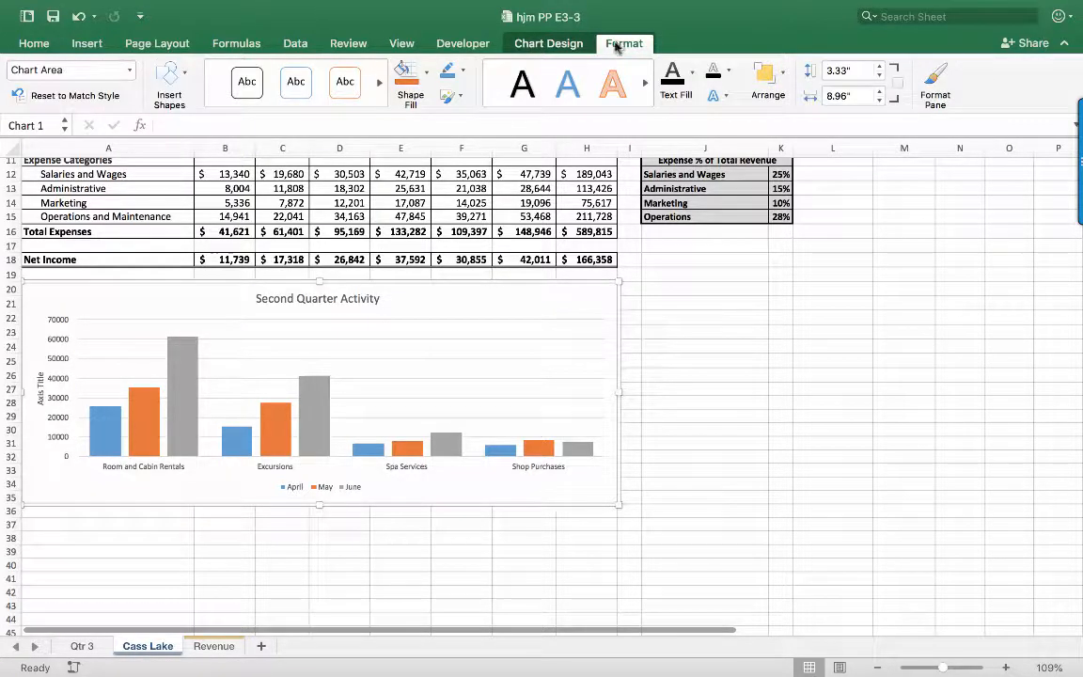
left_click(130, 71)
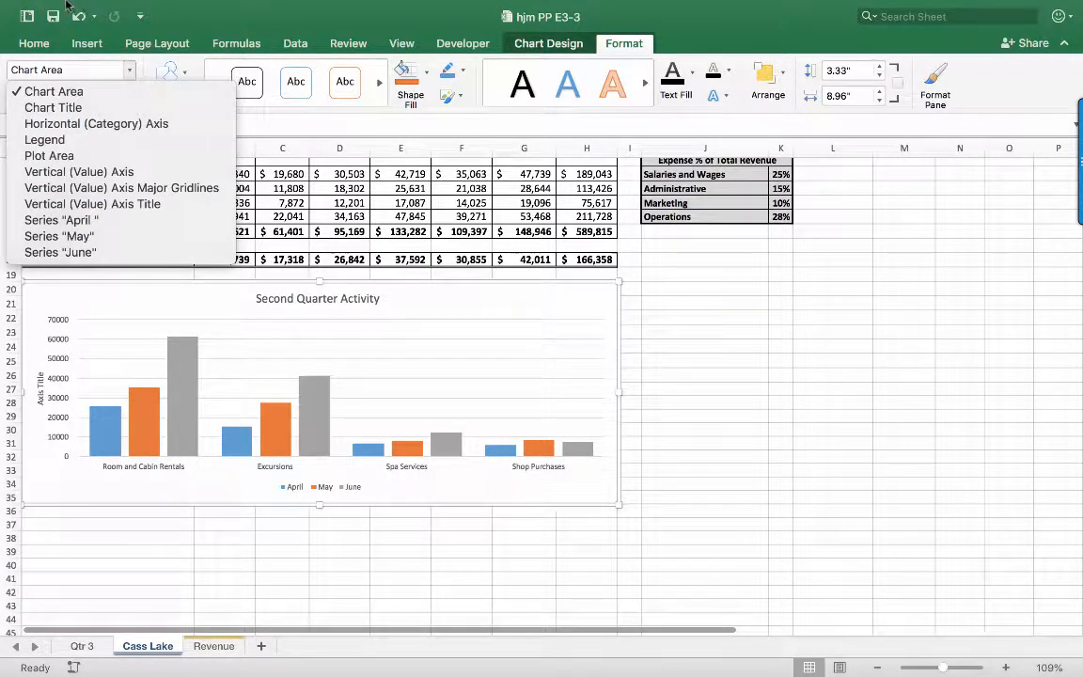
left_click(194, 10)
mouse_move(26, 4)
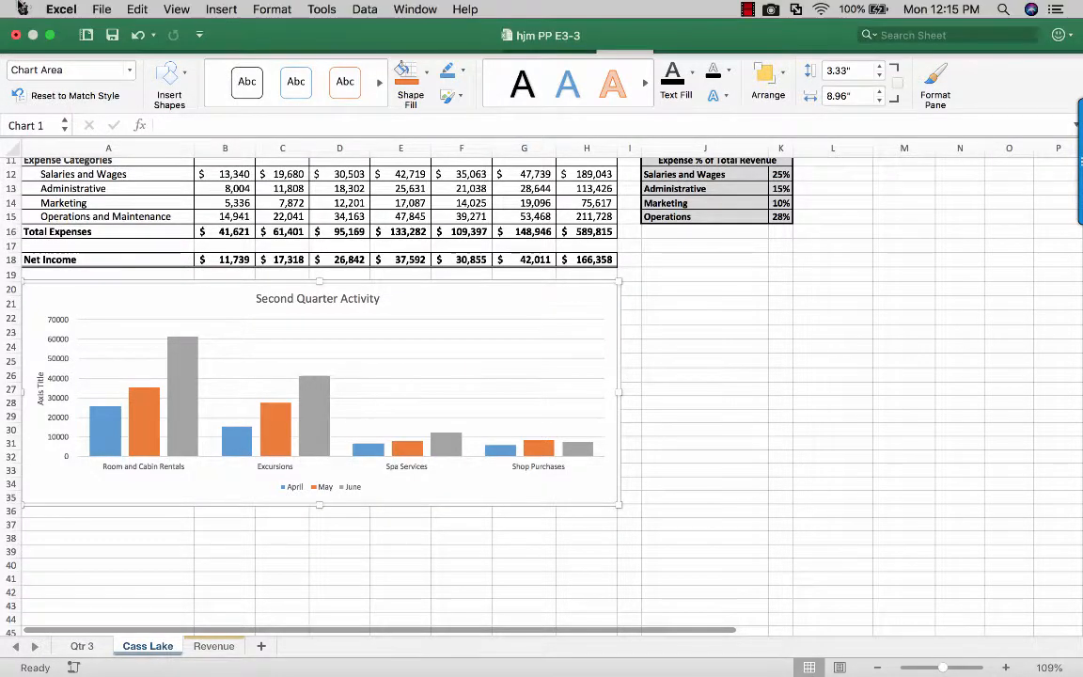
left_click(51, 35)
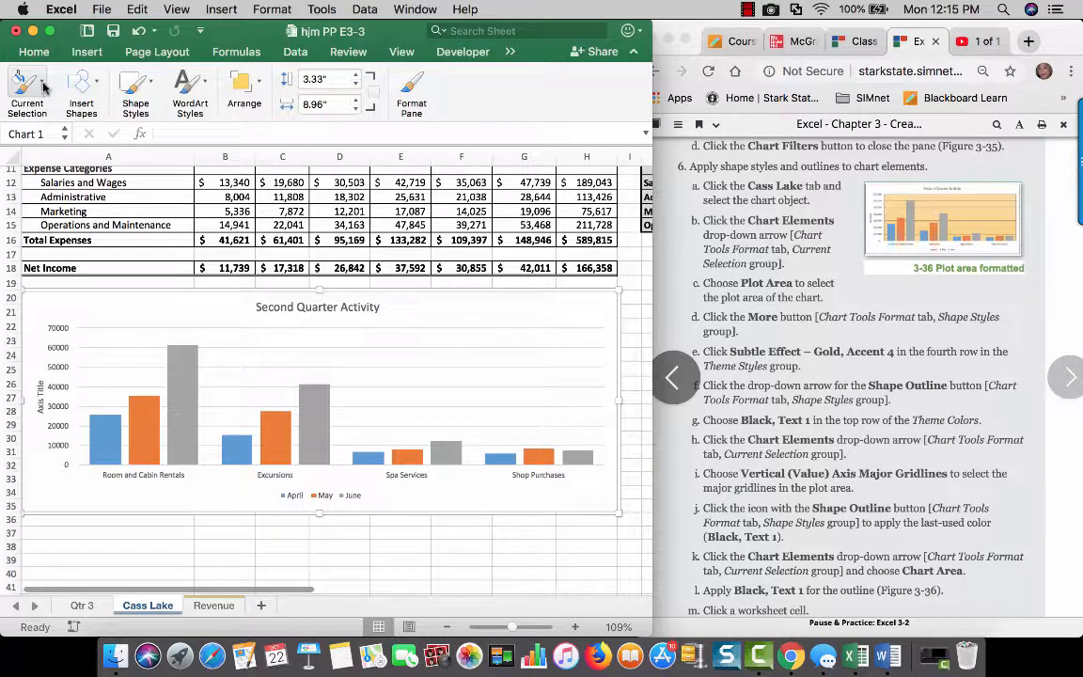
left_click(510, 51)
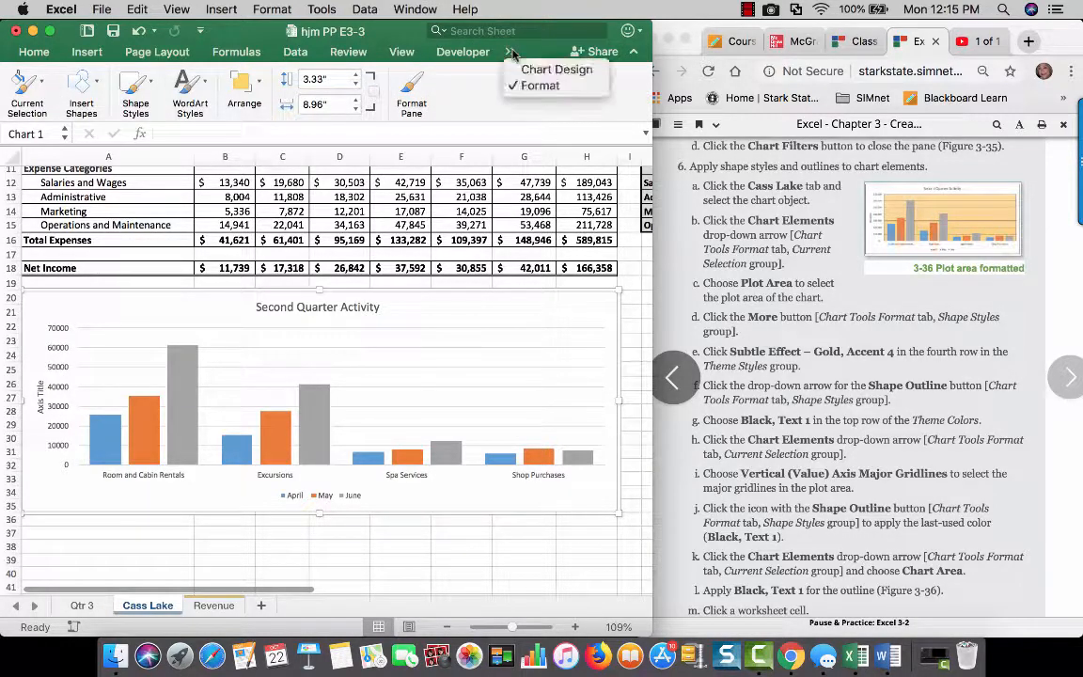
left_click(533, 87)
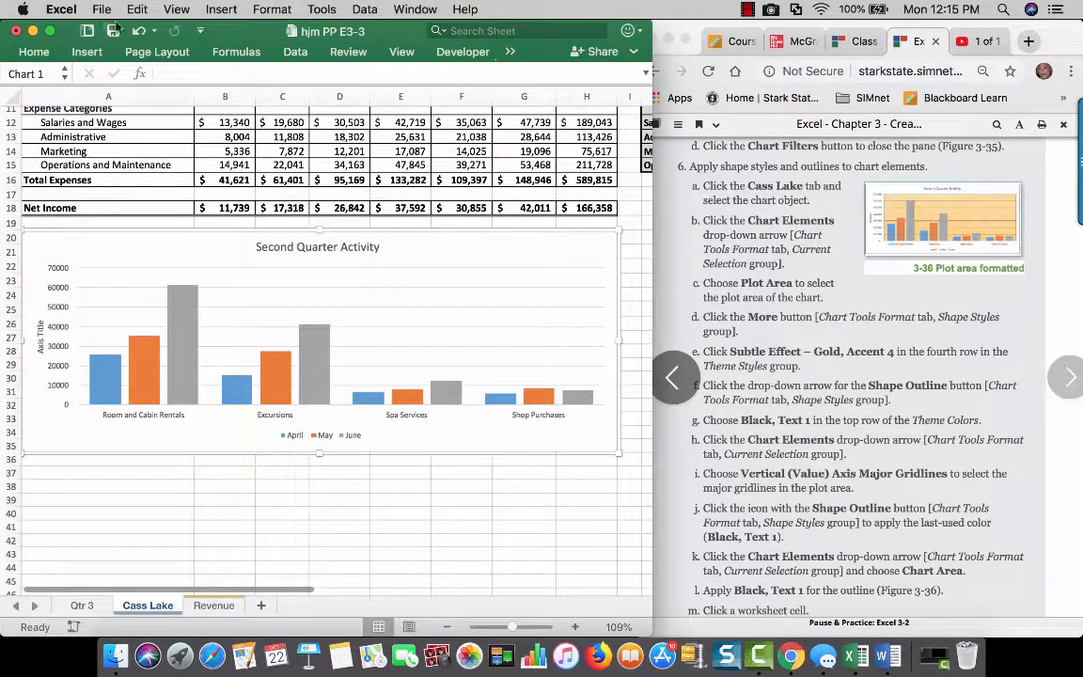
left_click(66, 74)
left_click(183, 83)
left_click(506, 51)
left_click(528, 85)
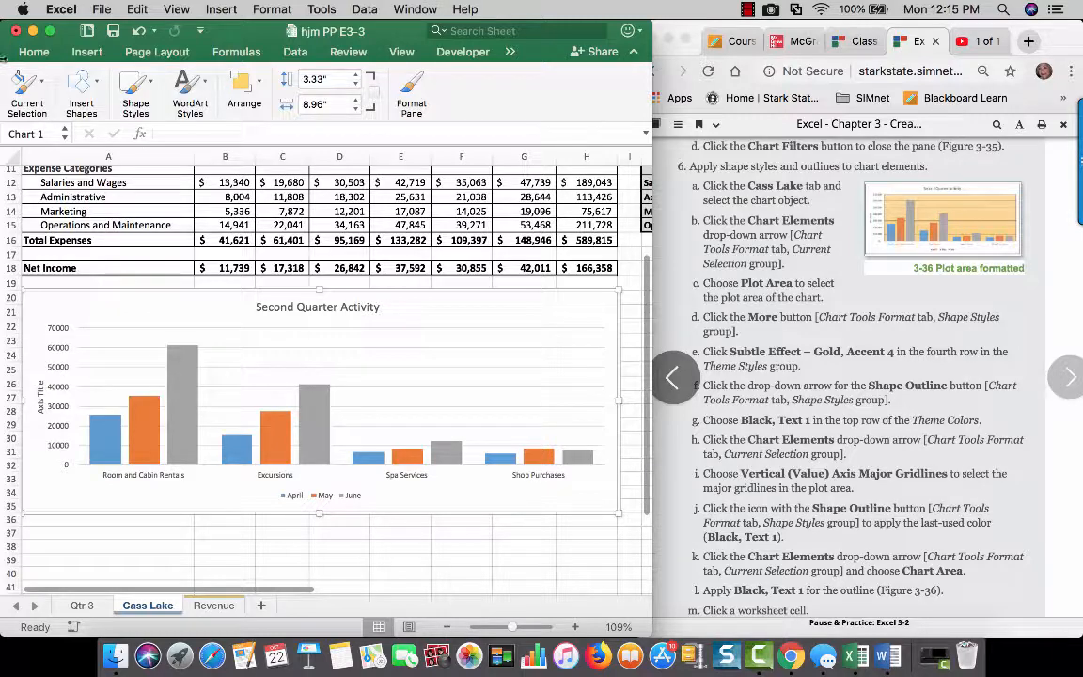
Select the Plot Area of the Second Quarter Activity chart in full screen and restore the smaller workbook window.
left_click(51, 36)
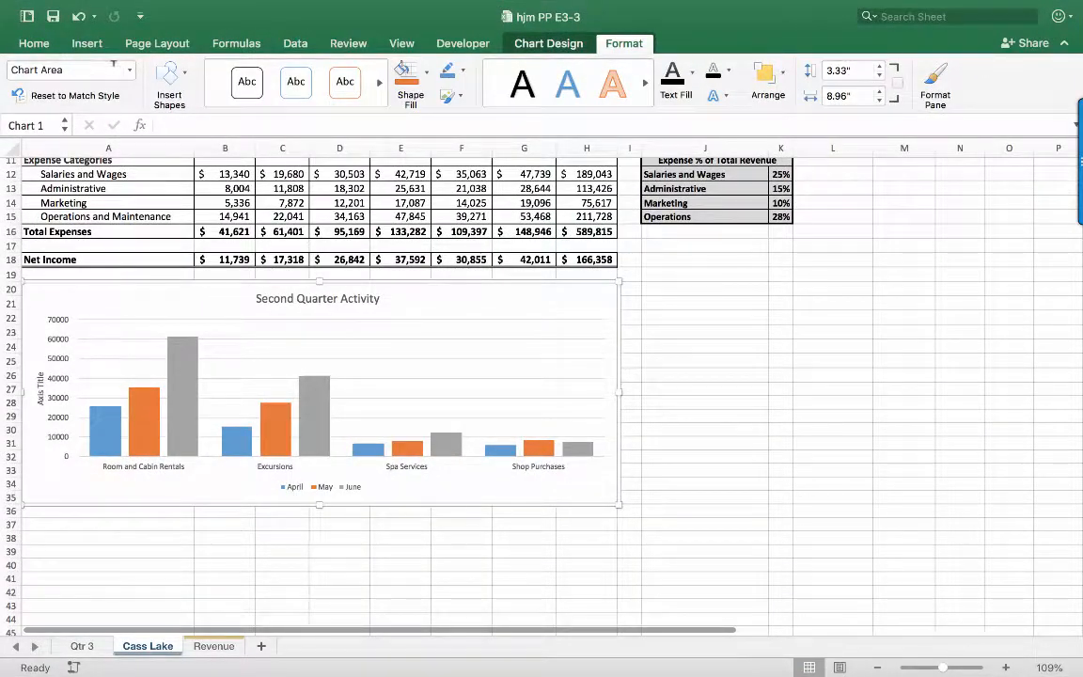
left_click(132, 73)
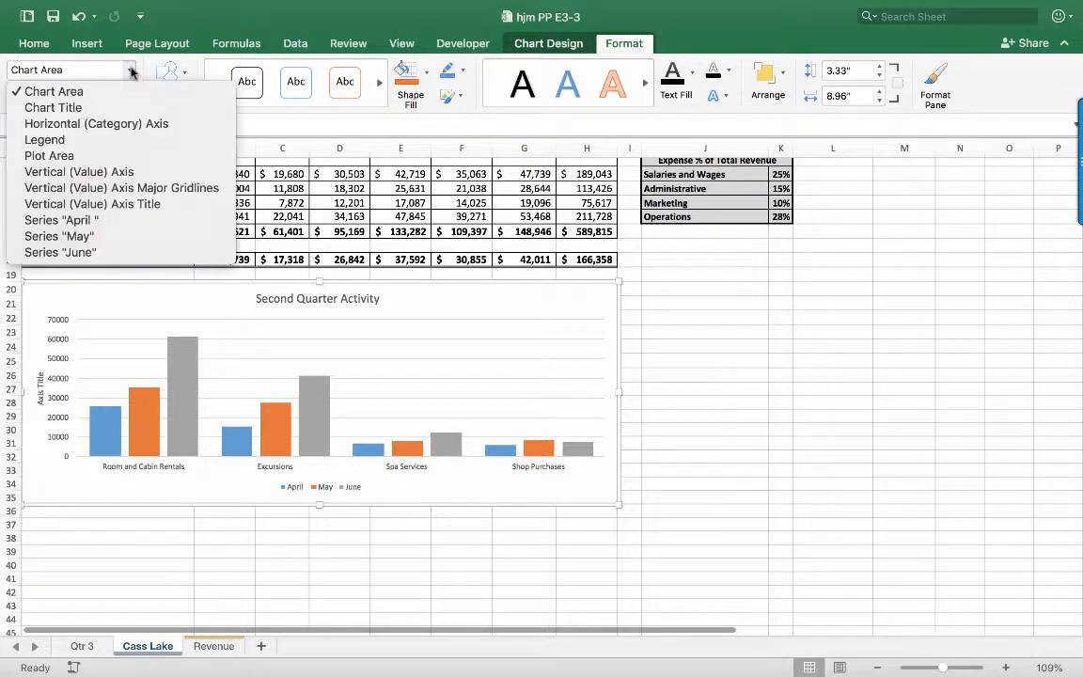
left_click(130, 157)
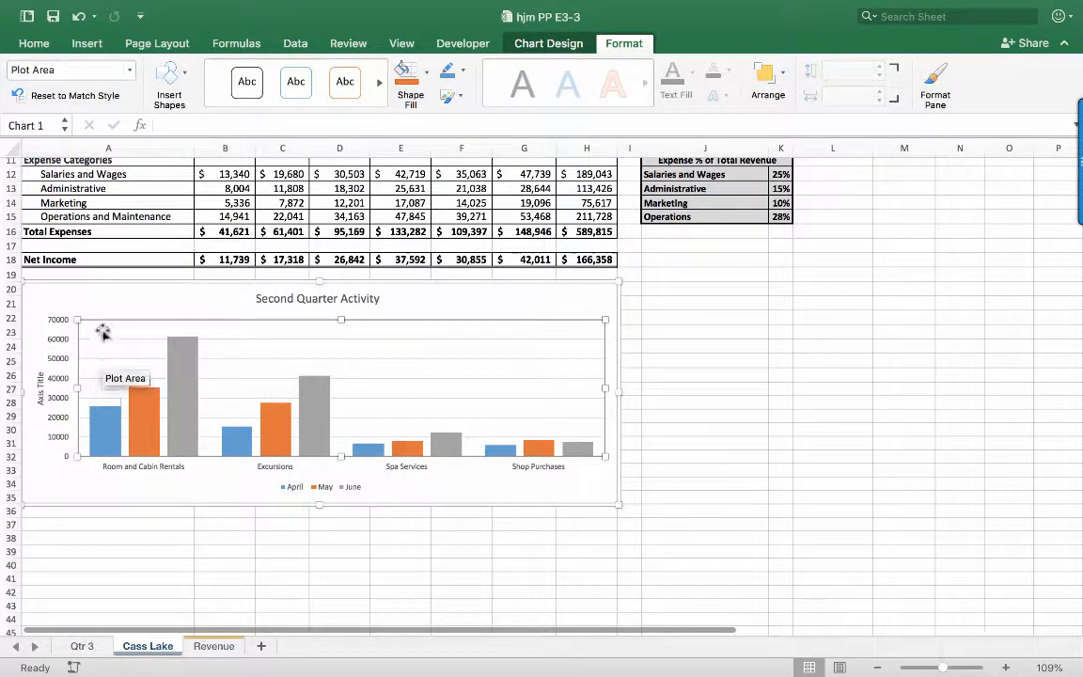
mouse_move(55, 3)
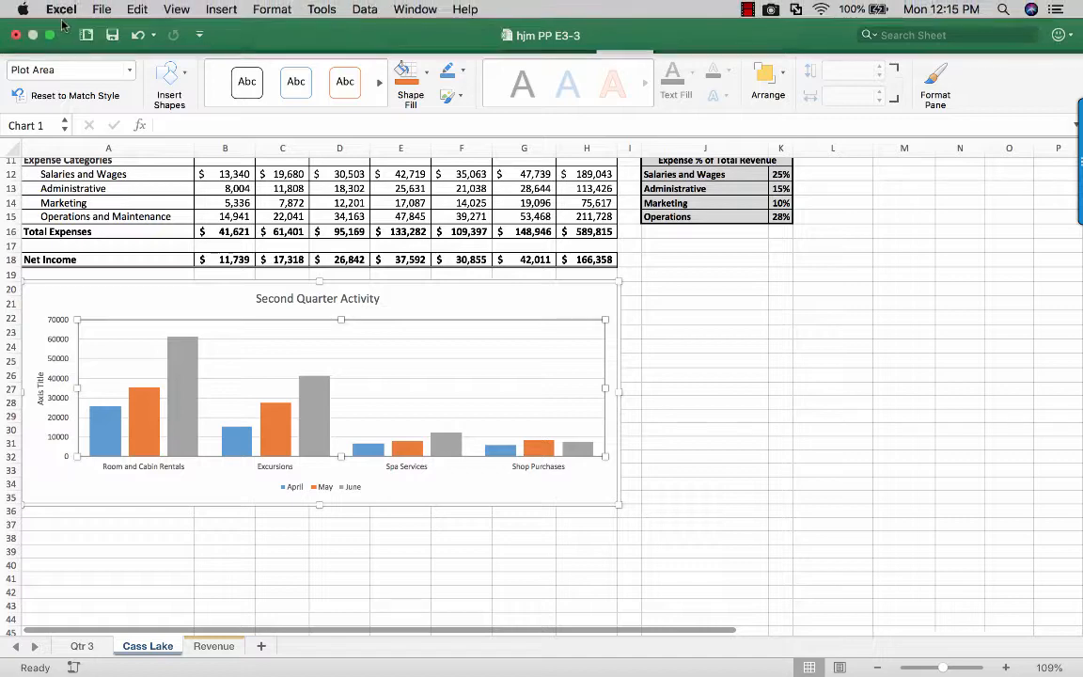
left_click(50, 34)
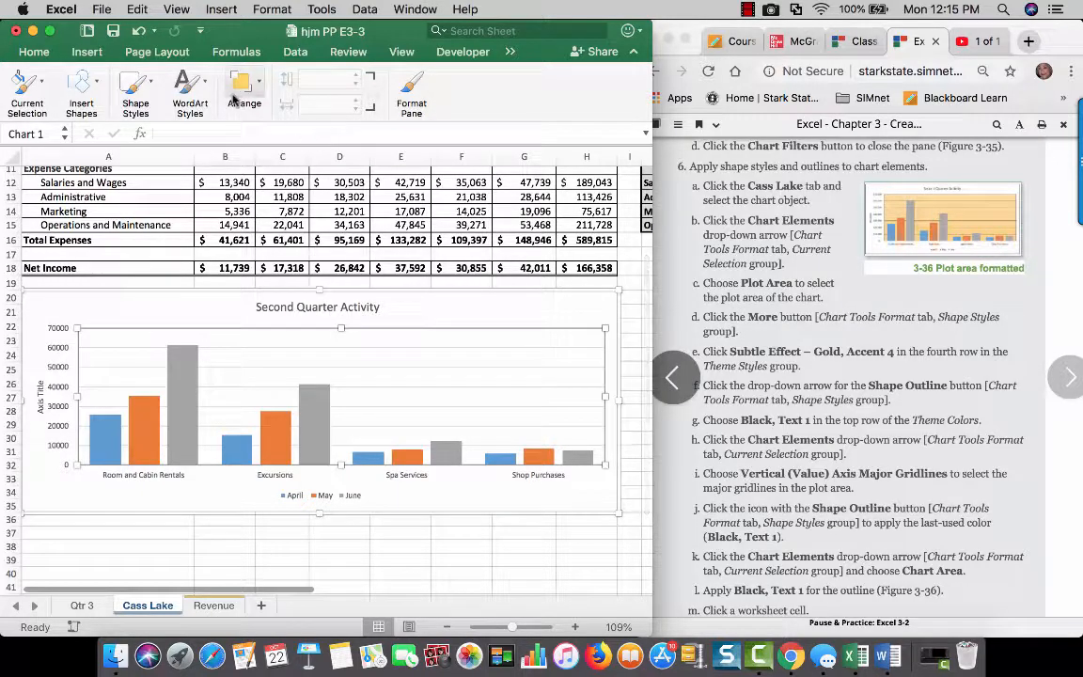
Apply the Subtle Effect – Gold, Accent 4 shape style and a Black, Text 1 outline to the chart's plot area.
left_click(149, 80)
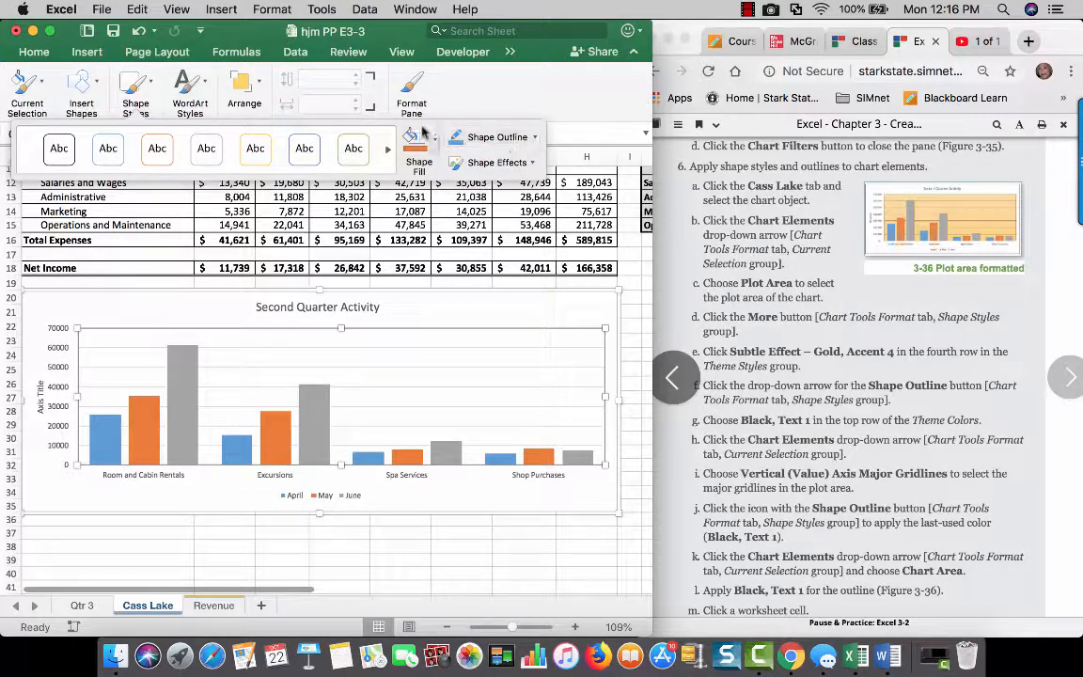
left_click(389, 147)
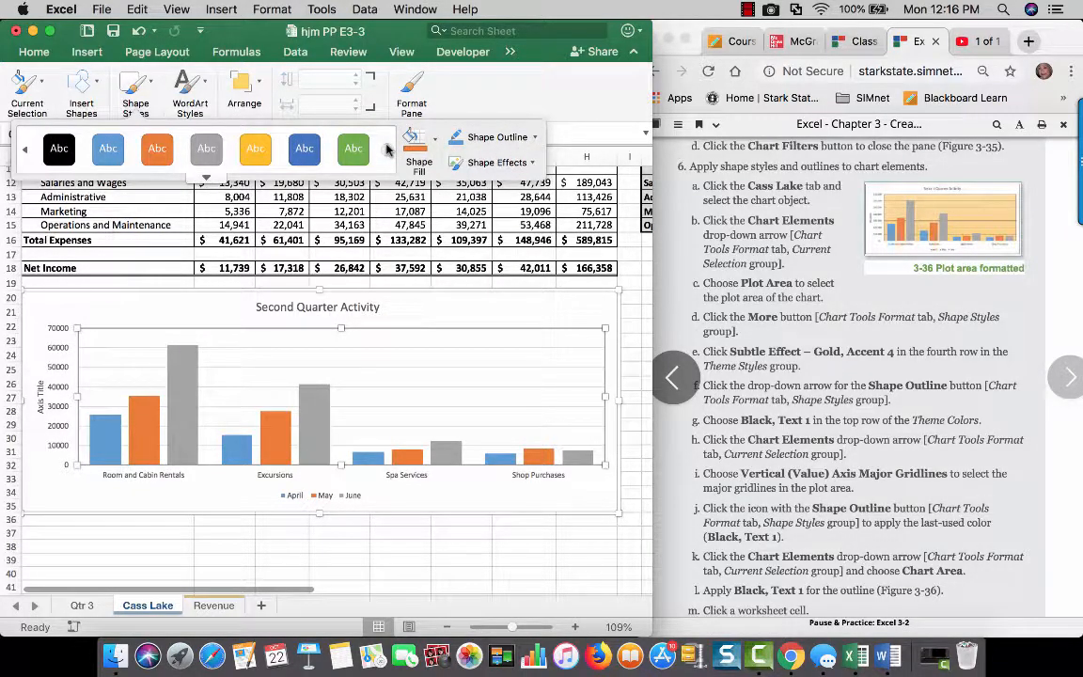
left_click(388, 147)
left_click(388, 148)
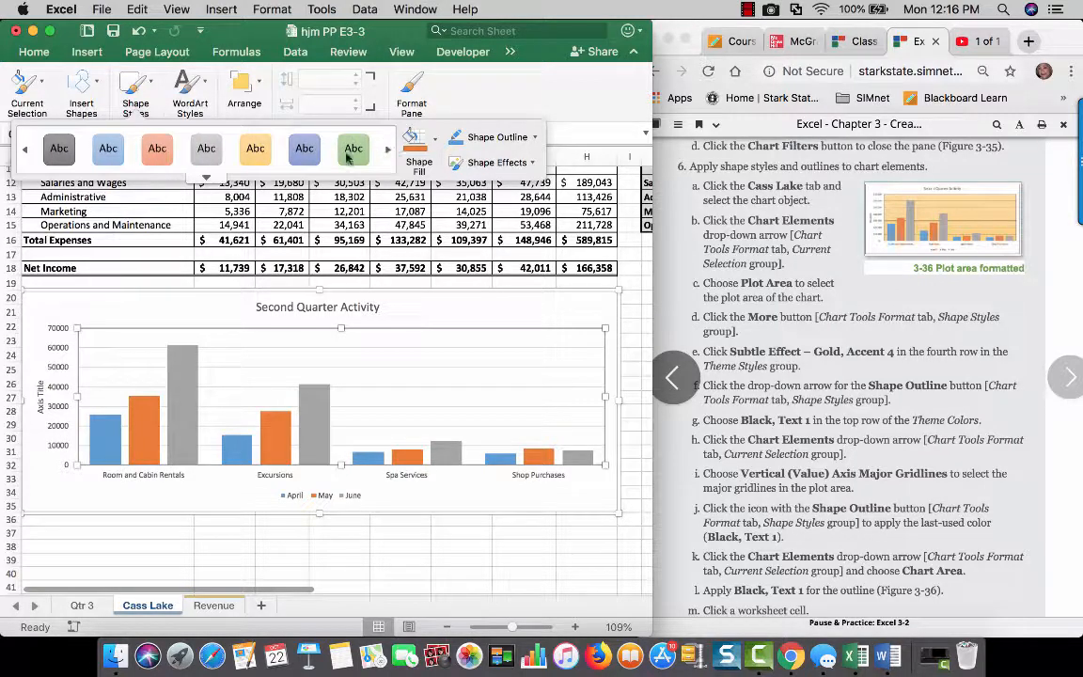
left_click(259, 161)
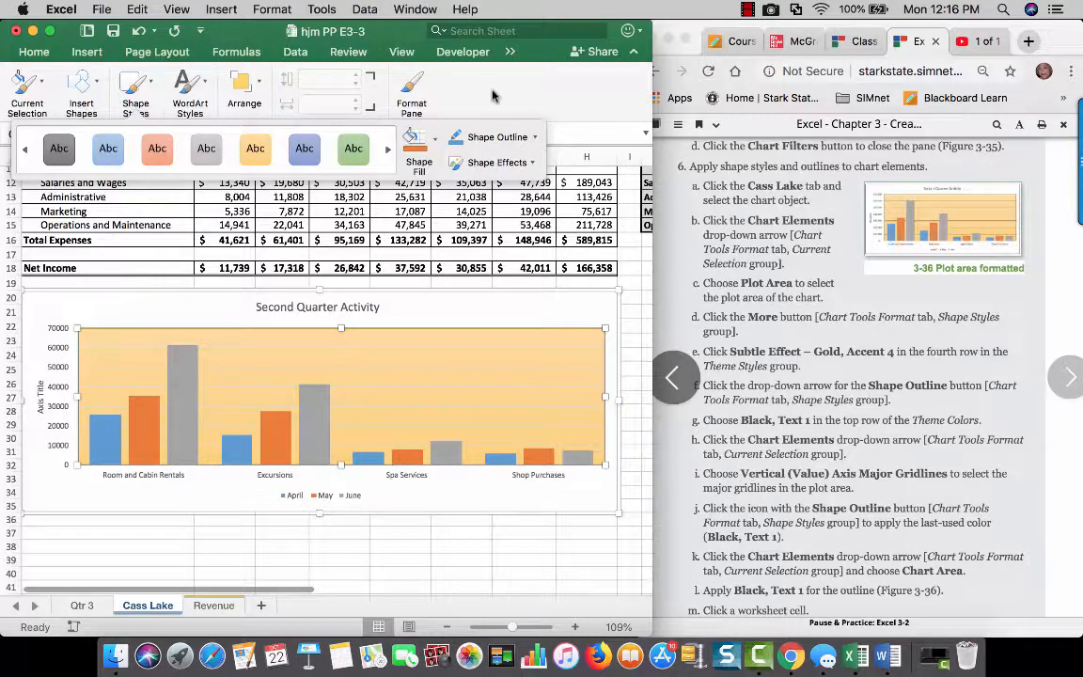
left_click(534, 139)
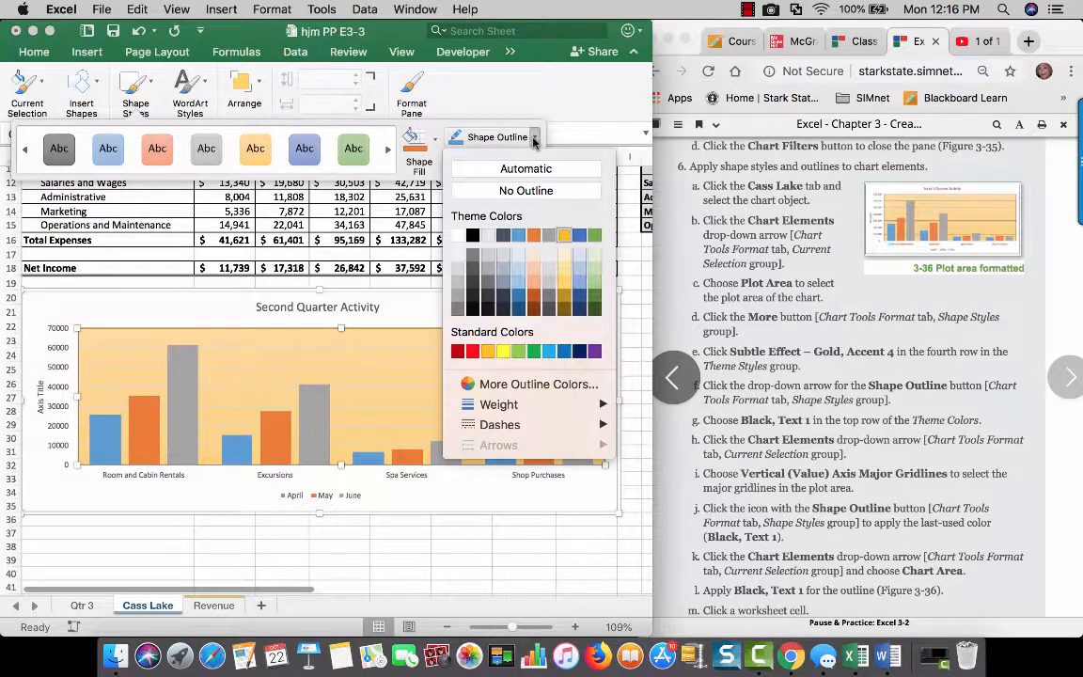
left_click(473, 237)
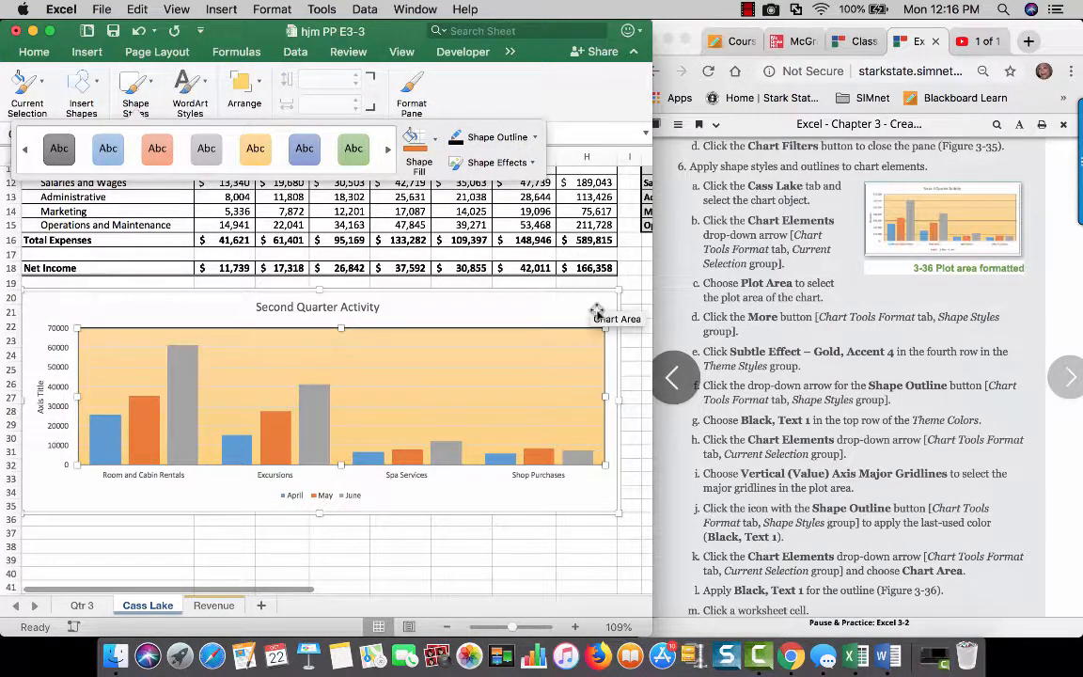
Select the Vertical (Value) Axis Major Gridlines of the Second Quarter Activity chart and apply a Black, Text 1 outline.
left_click(30, 95)
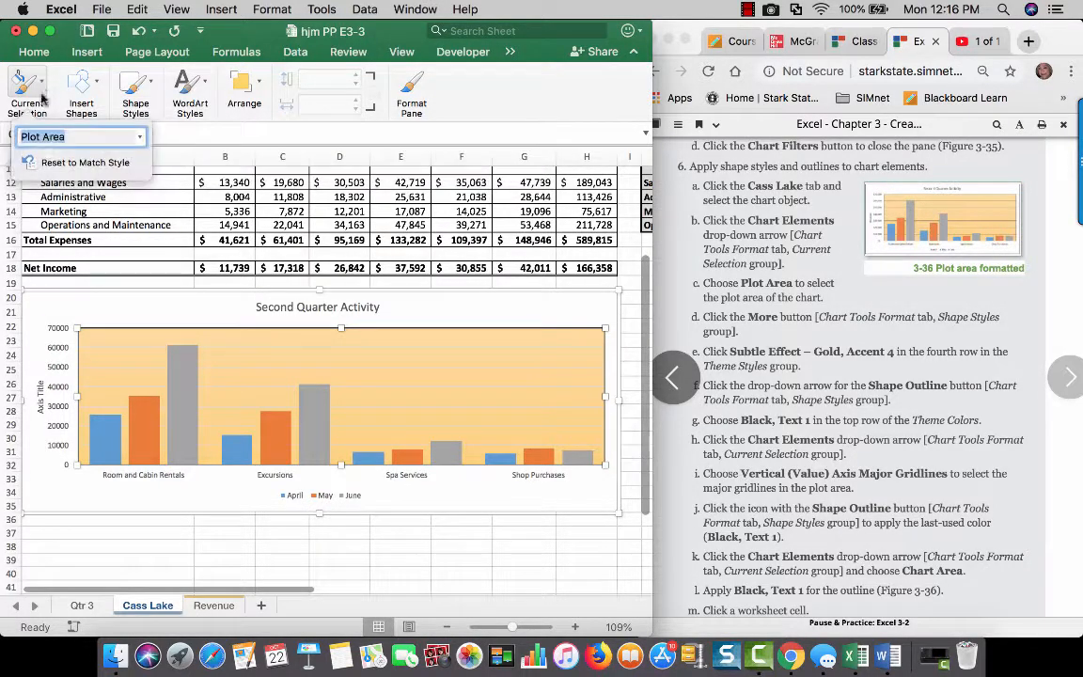
left_click(141, 140)
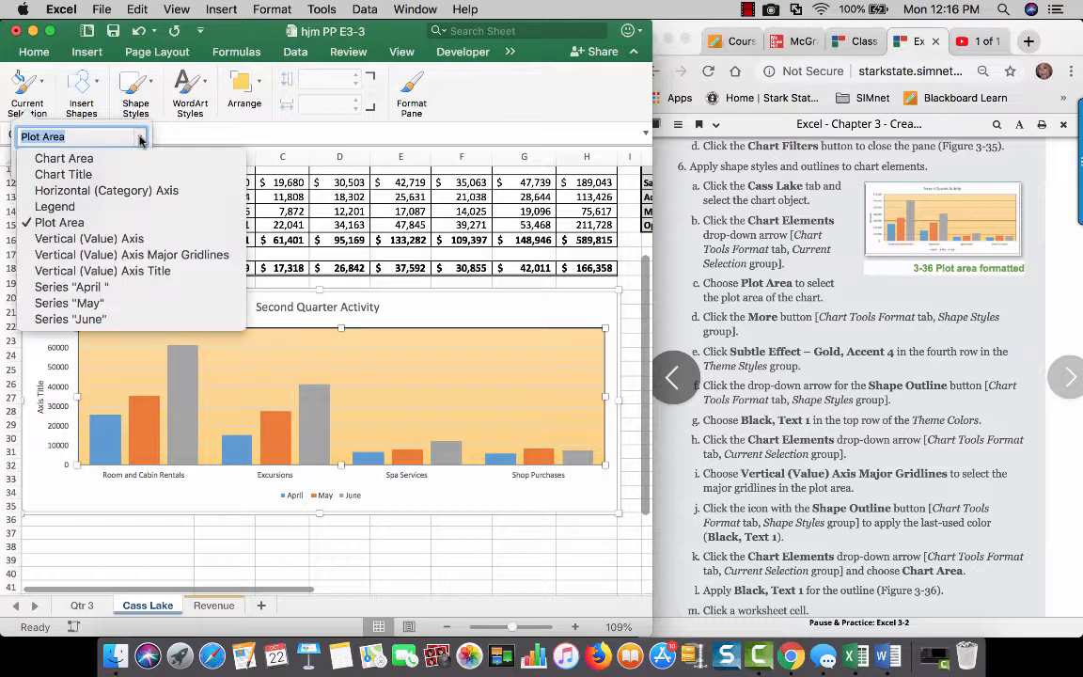
left_click(129, 254)
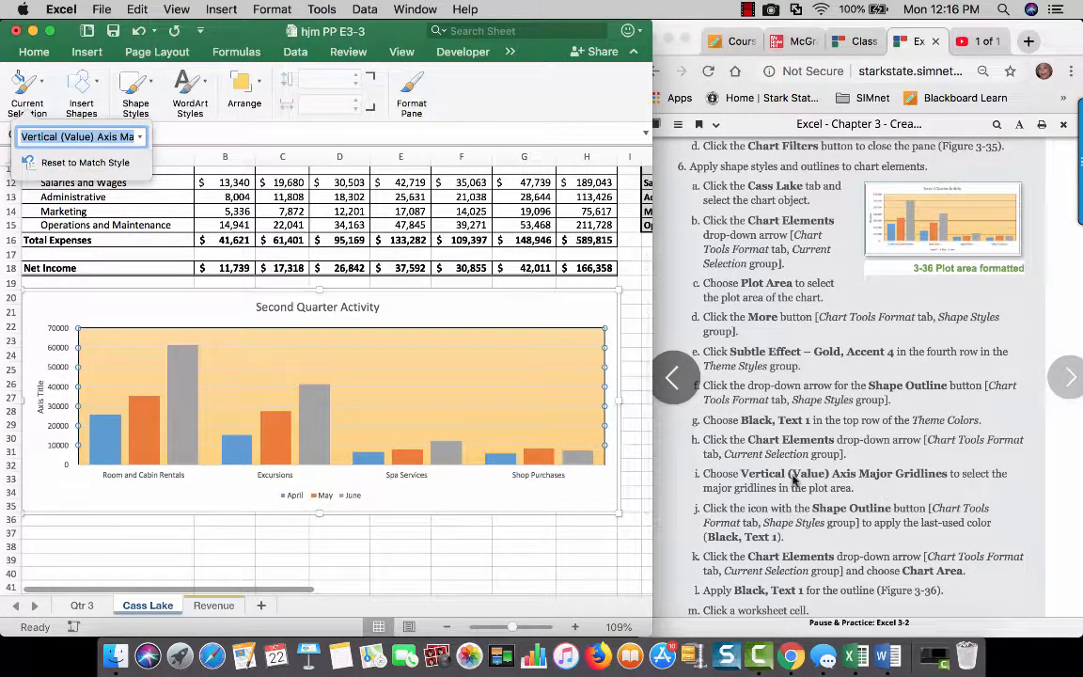
scroll(823, 477, "down", 5)
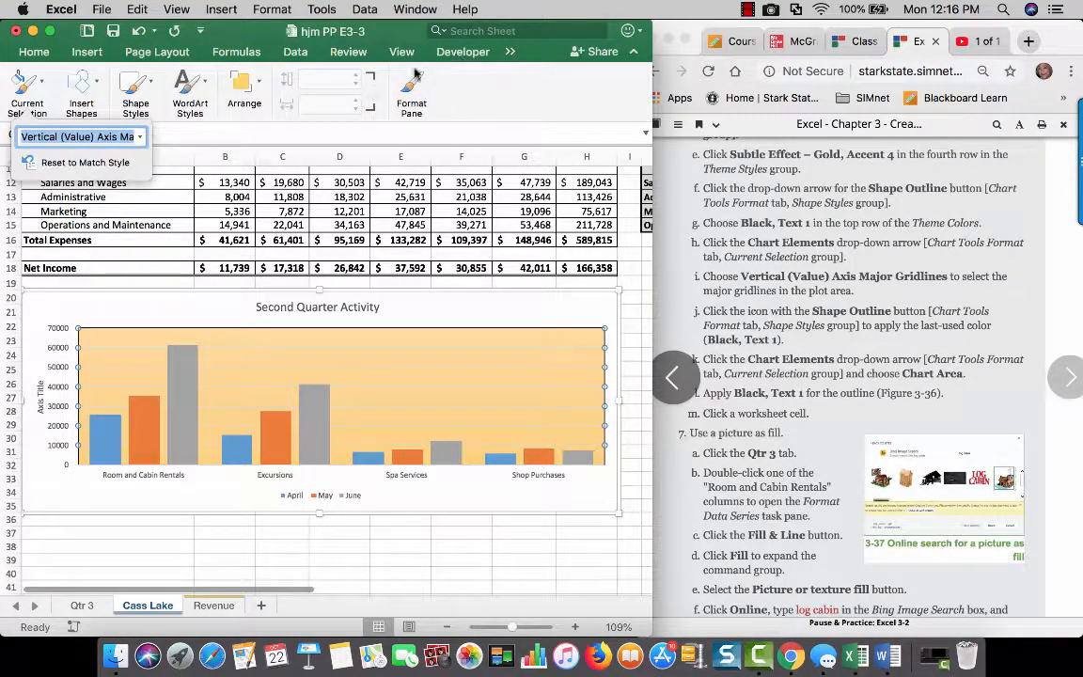
left_click(148, 87)
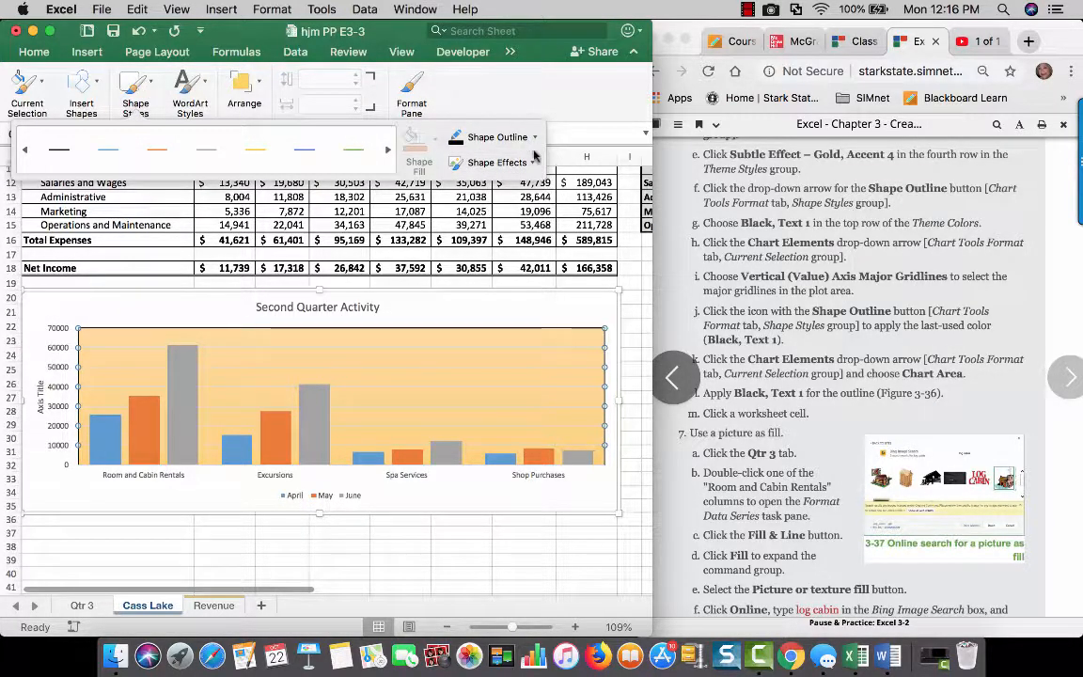
left_click(535, 138)
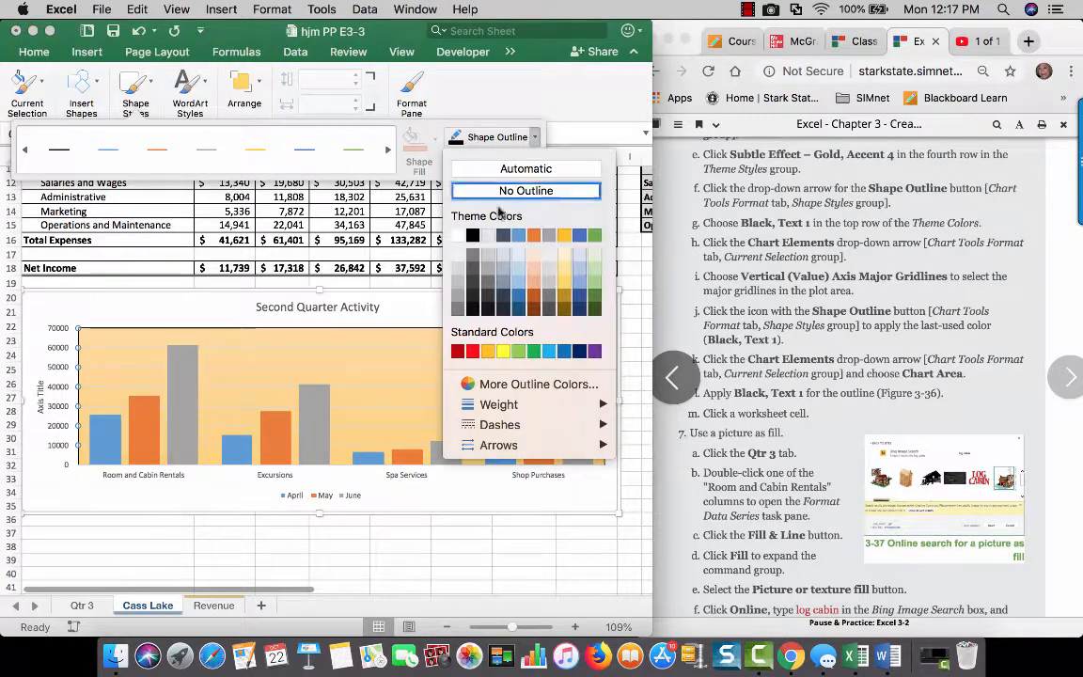
left_click(474, 235)
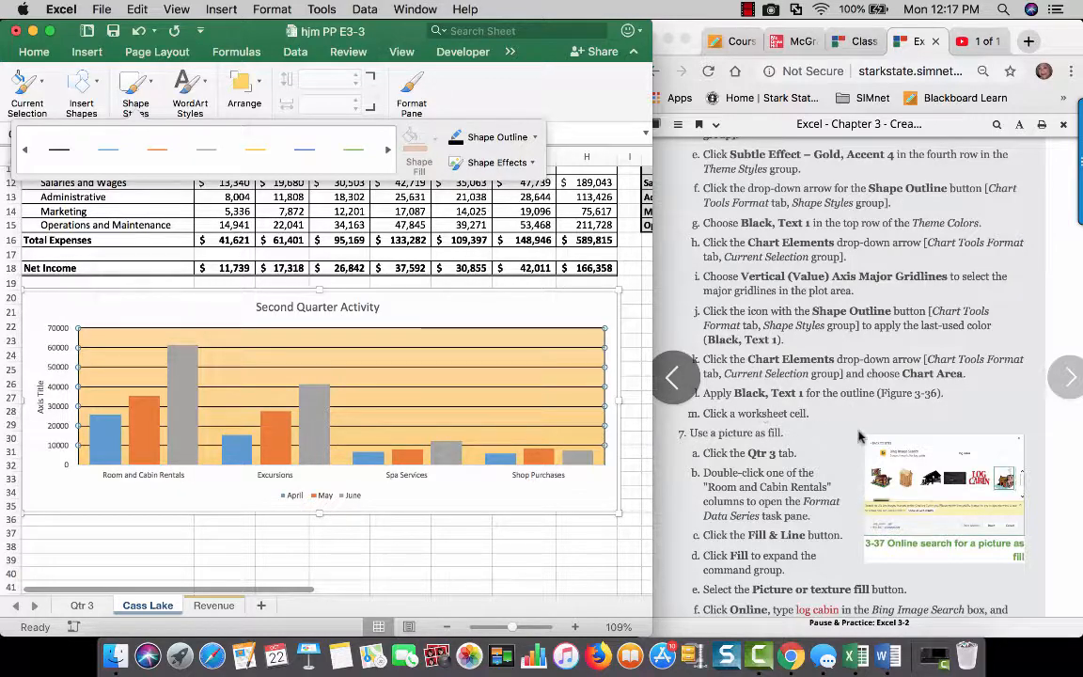
Apply a Black, Text 1 outline to the Second Quarter Activity chart's Chart Area and deselect the chart by selecting cell B36.
scroll(858, 435, "down", 3)
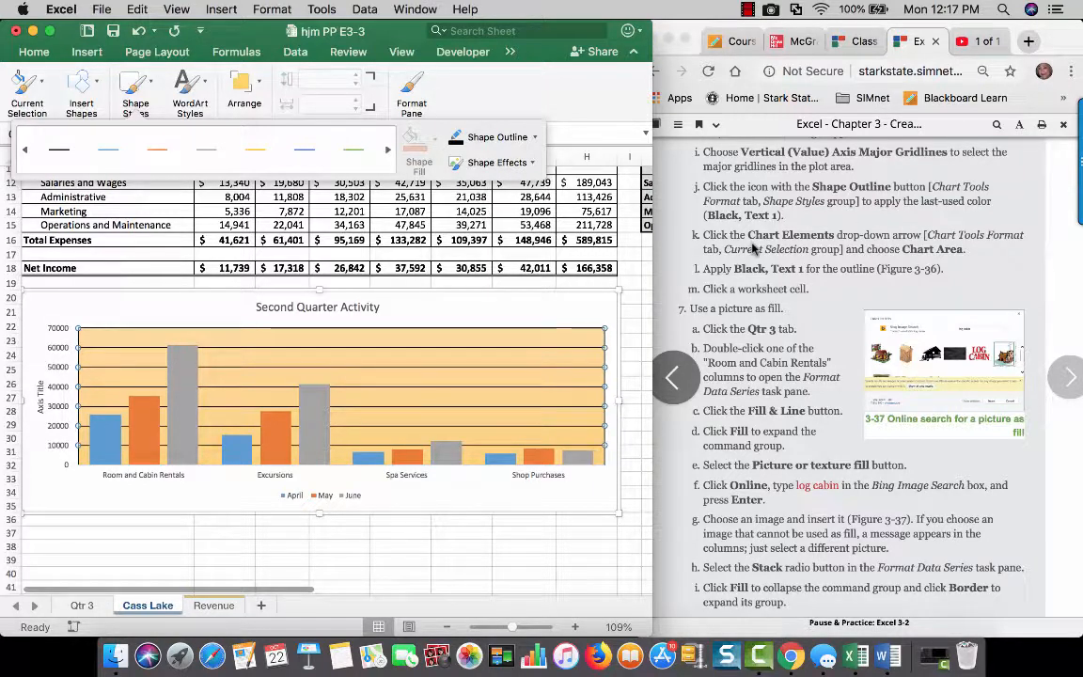
left_click(41, 88)
left_click(139, 138)
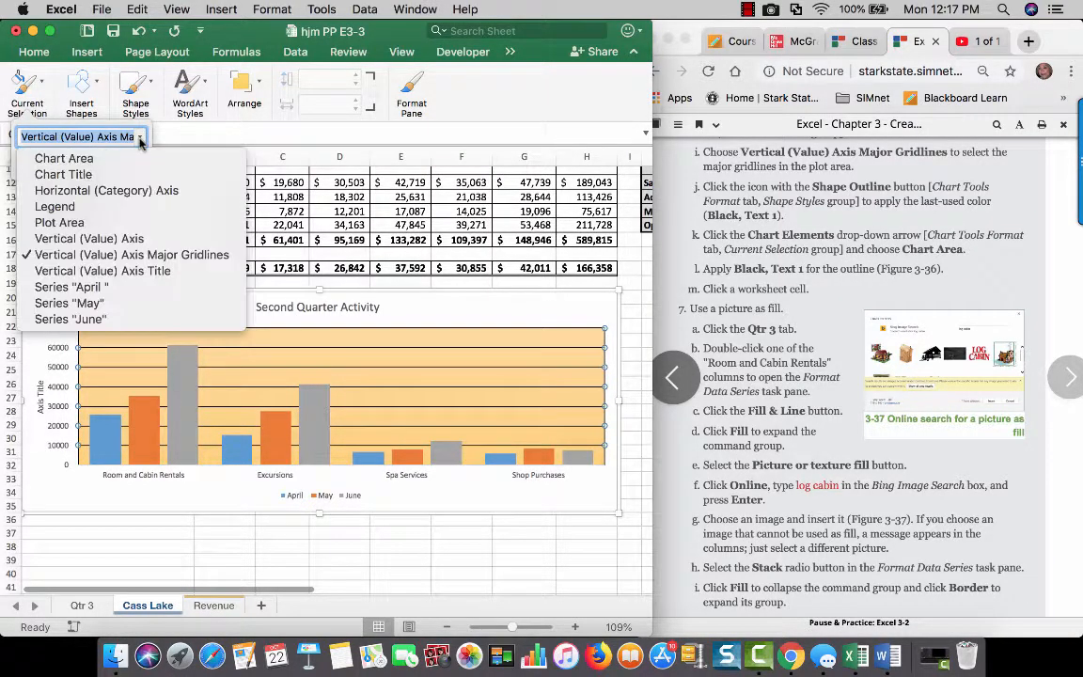
left_click(64, 158)
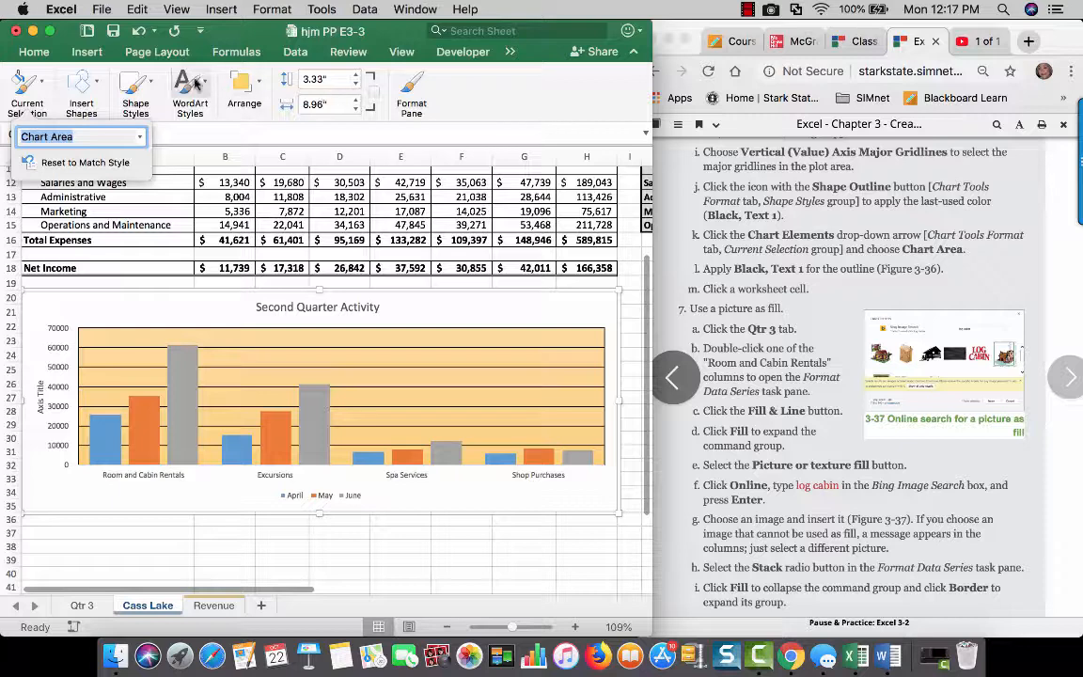
left_click(155, 88)
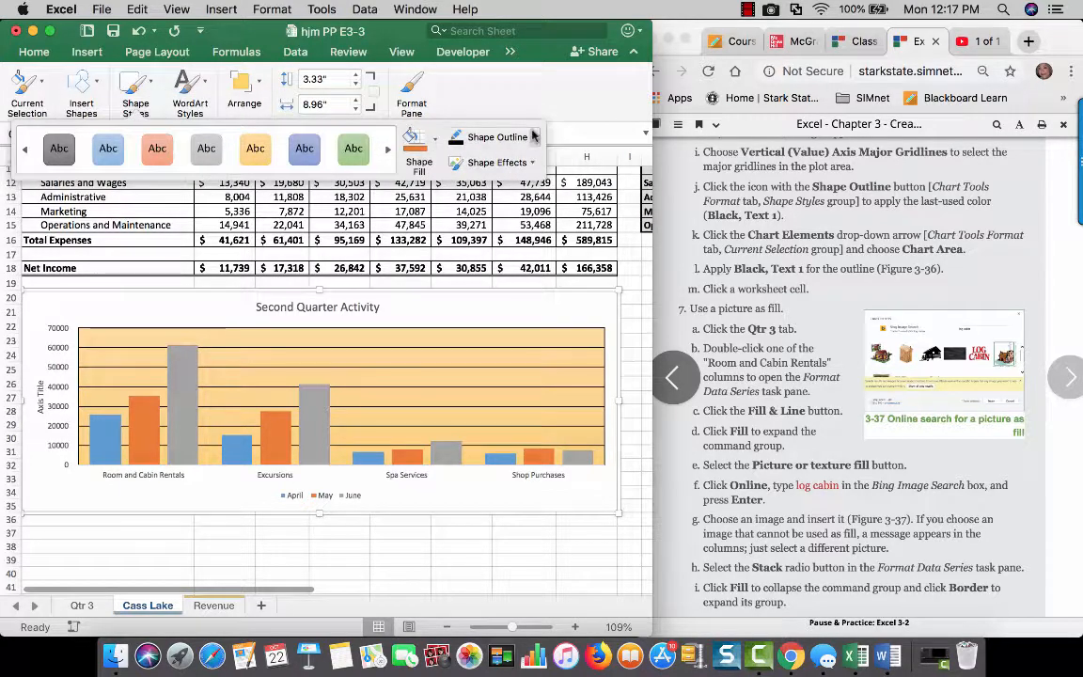
left_click(534, 138)
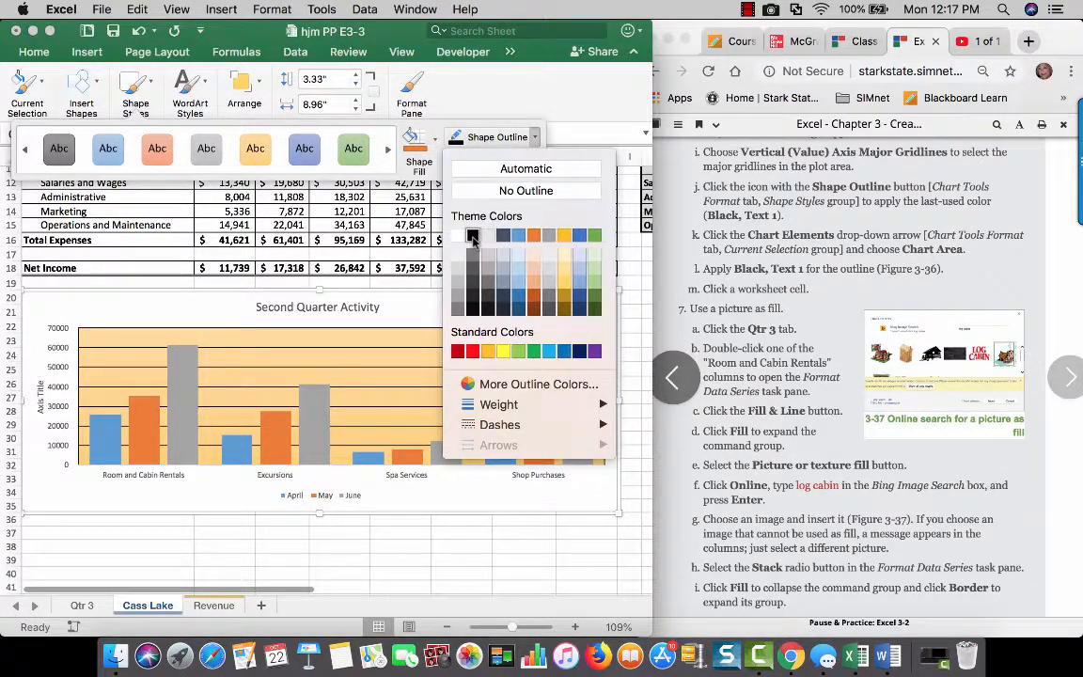
left_click(473, 237)
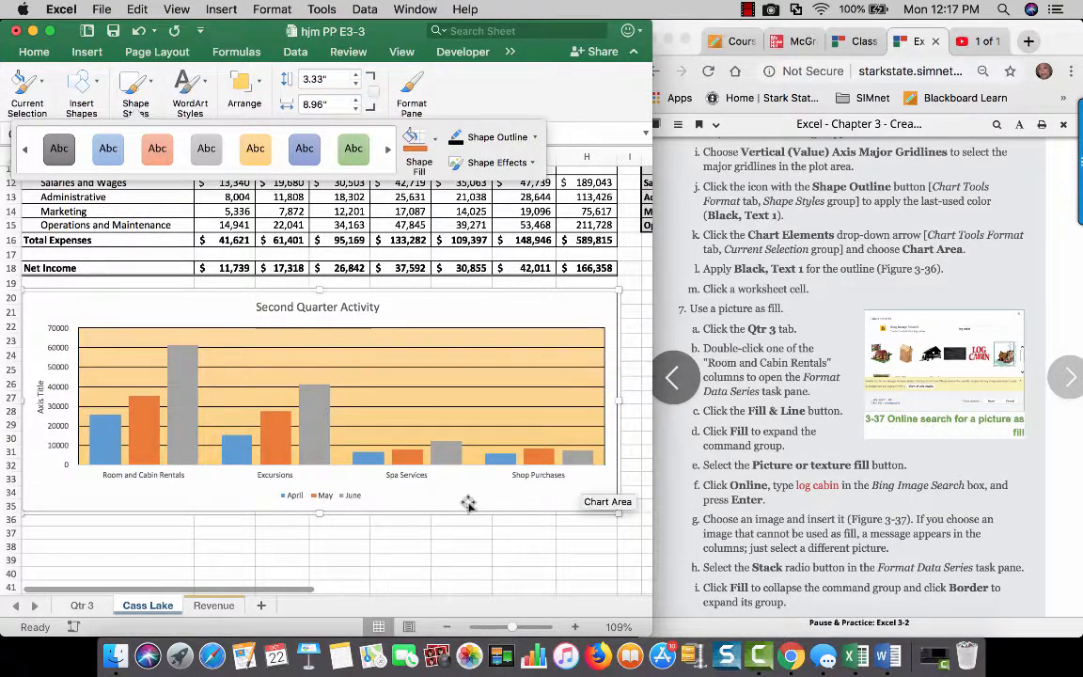
left_click(334, 536)
left_click(227, 522)
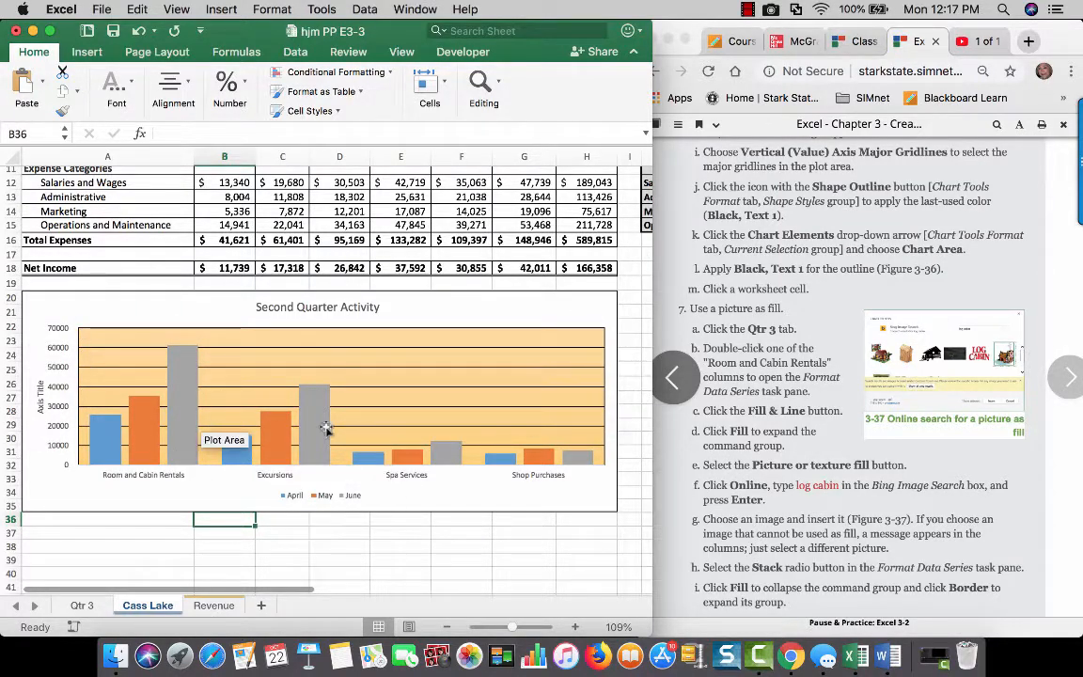
scroll(437, 548, "down", 4)
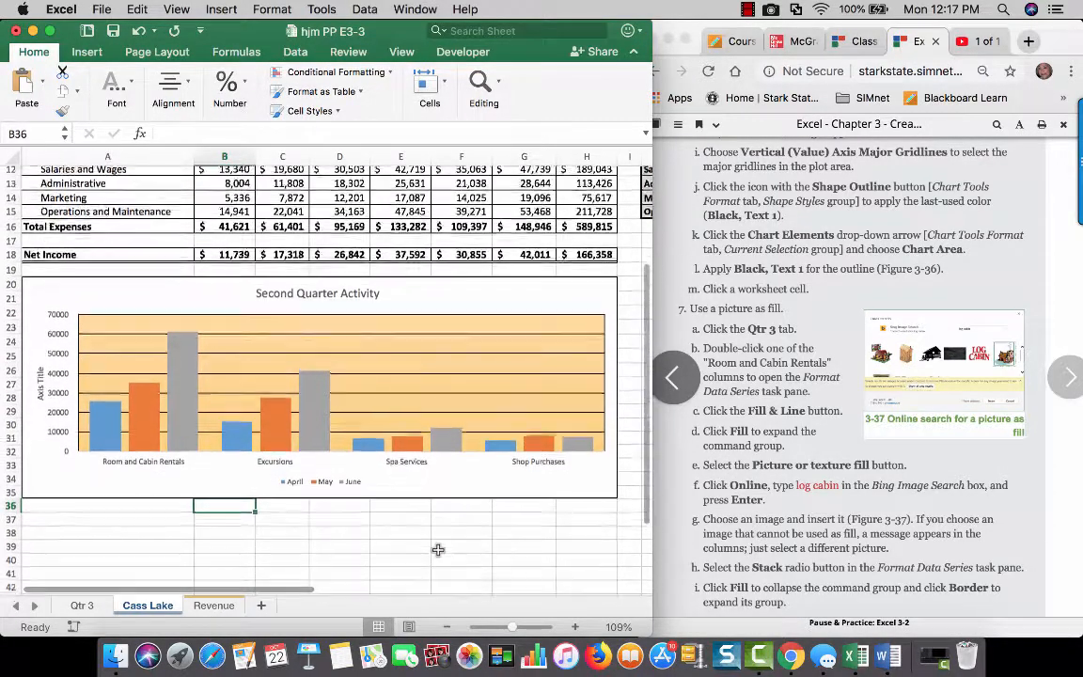
scroll(438, 549, "down", 2)
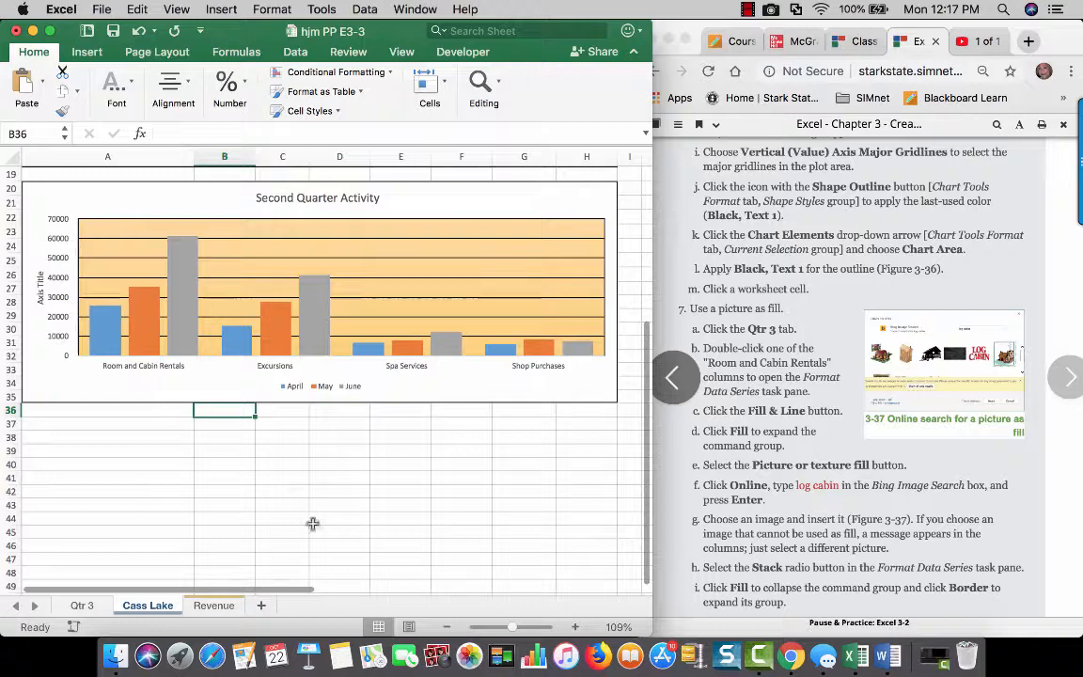
On the Qtr 3 sheet, set the Room and Cabin Rentals data series to a picture or texture fill.
left_click(83, 607)
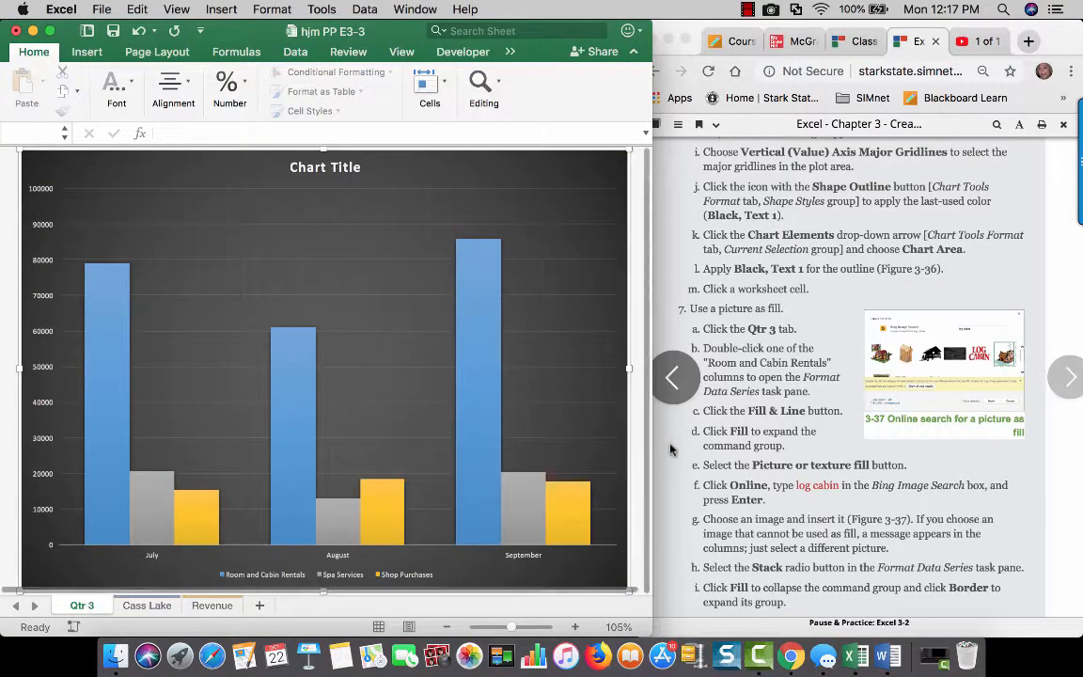
left_click(116, 365)
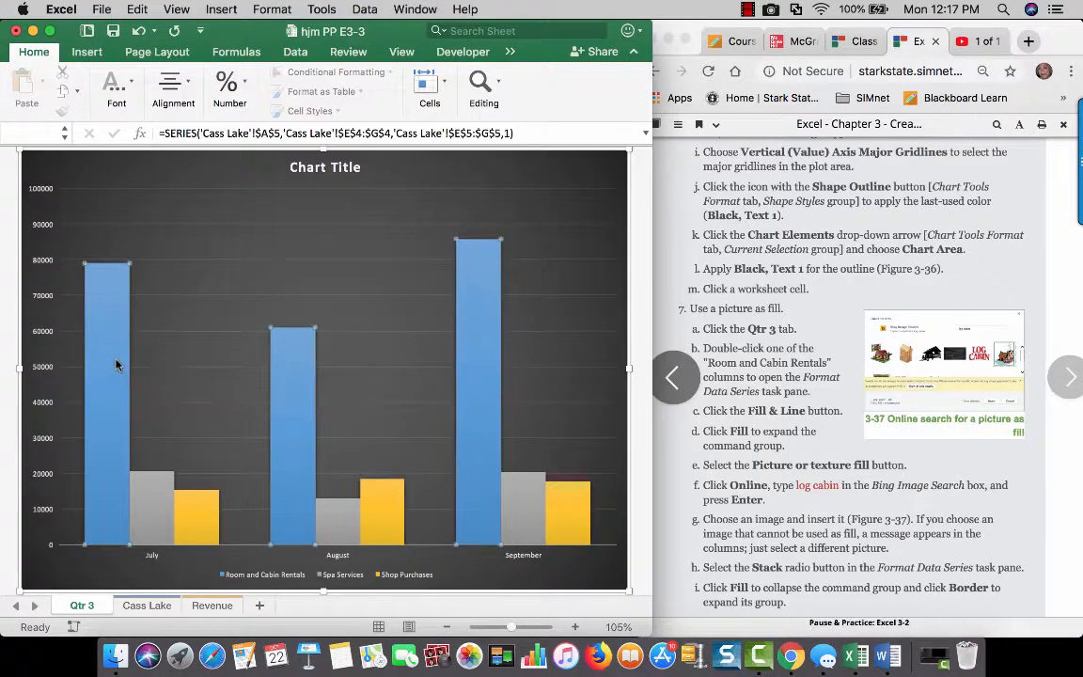
double_click(116, 365)
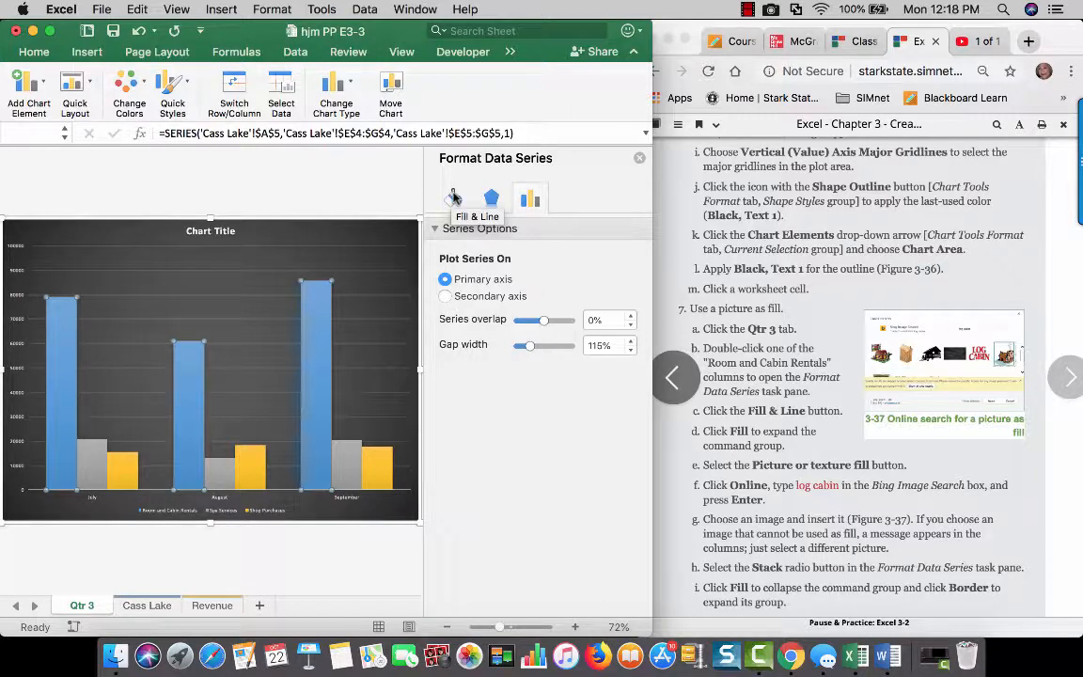
left_click(454, 196)
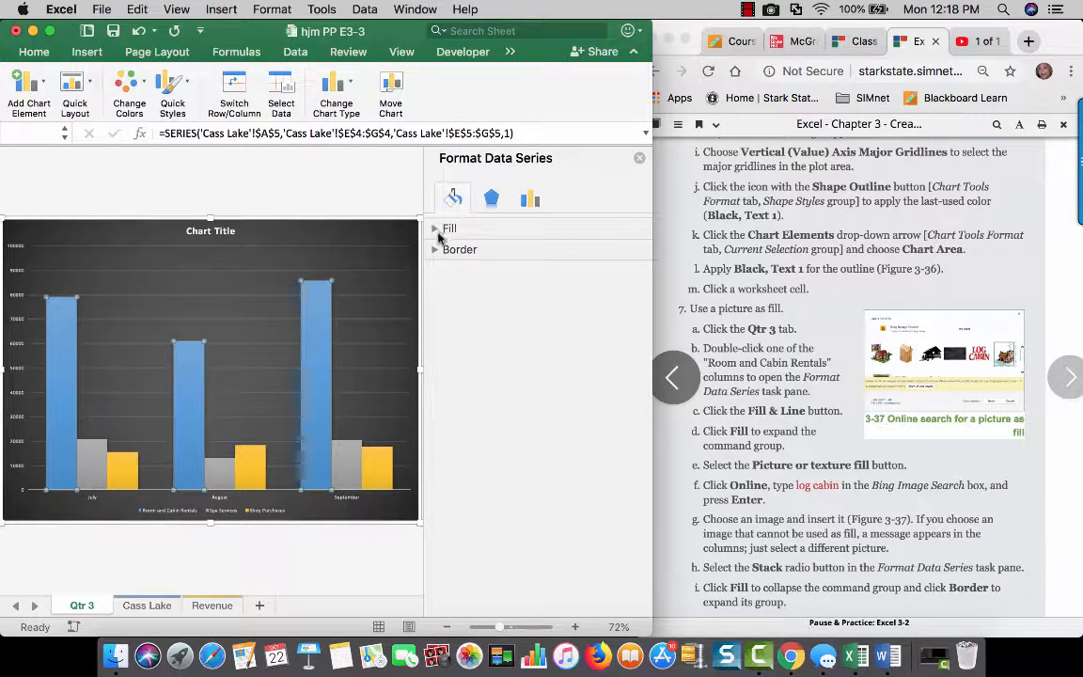
left_click(437, 229)
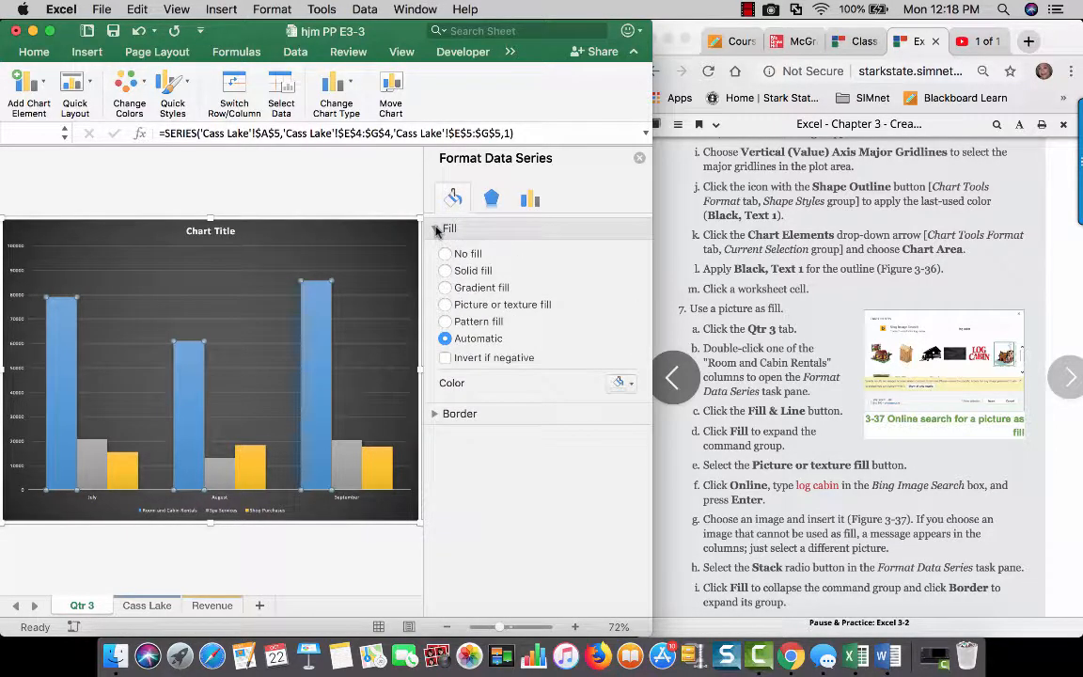
left_click(446, 305)
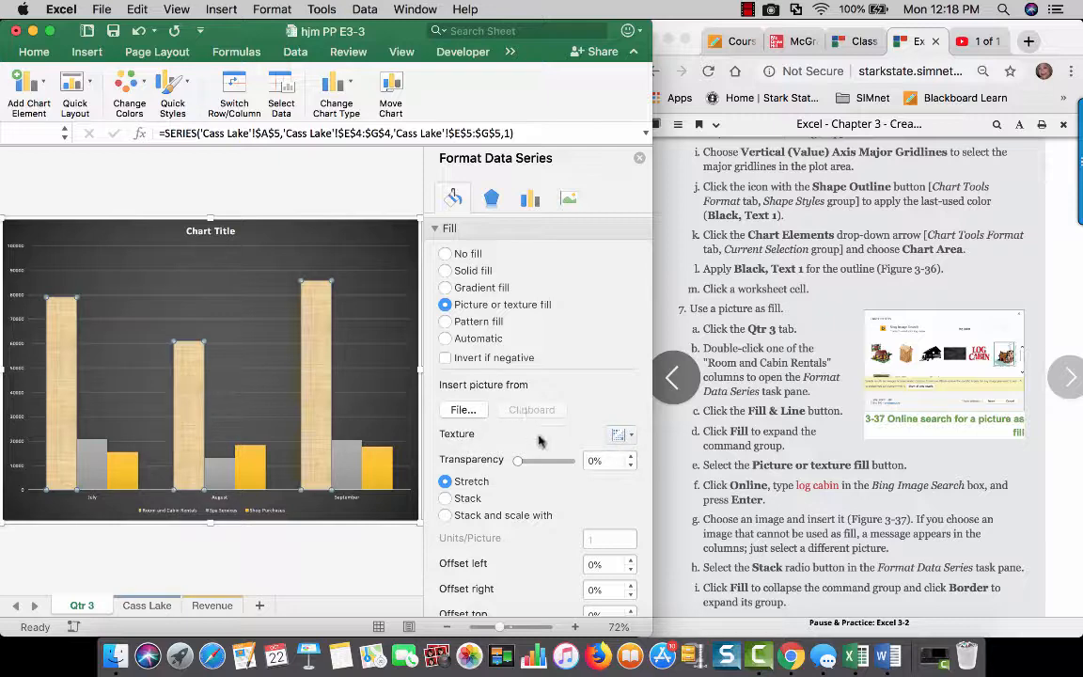
Examine the available picture sources for the Room and Cabin Rentals series fill, including the local file browser and the full-screen workbook view.
scroll(540, 441, "down", 3)
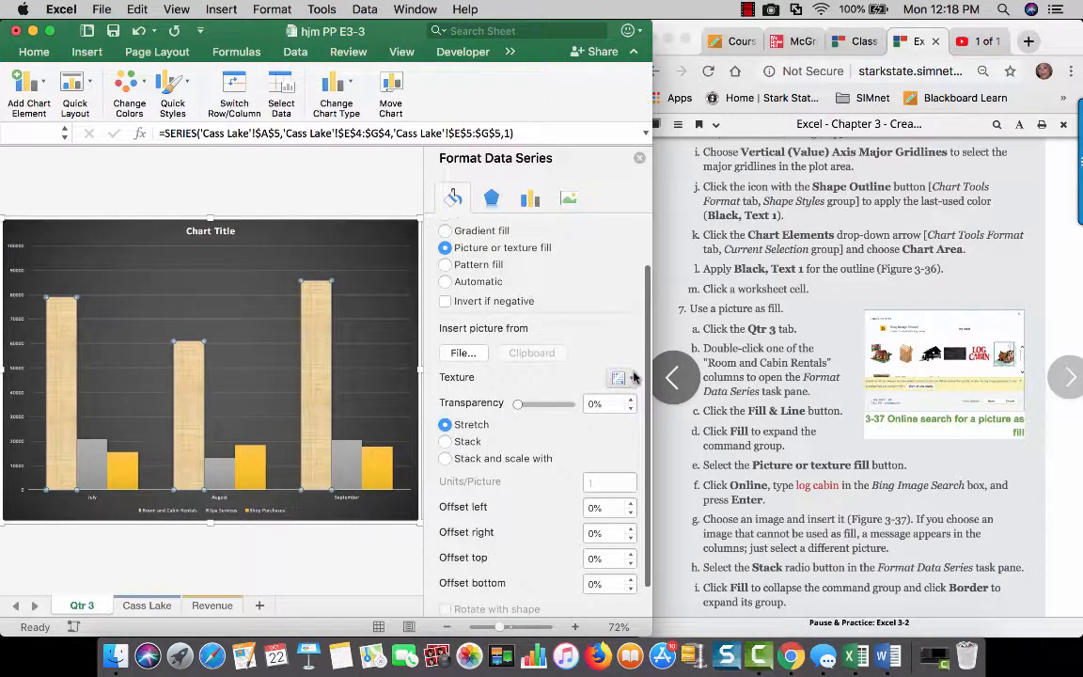
left_click(467, 354)
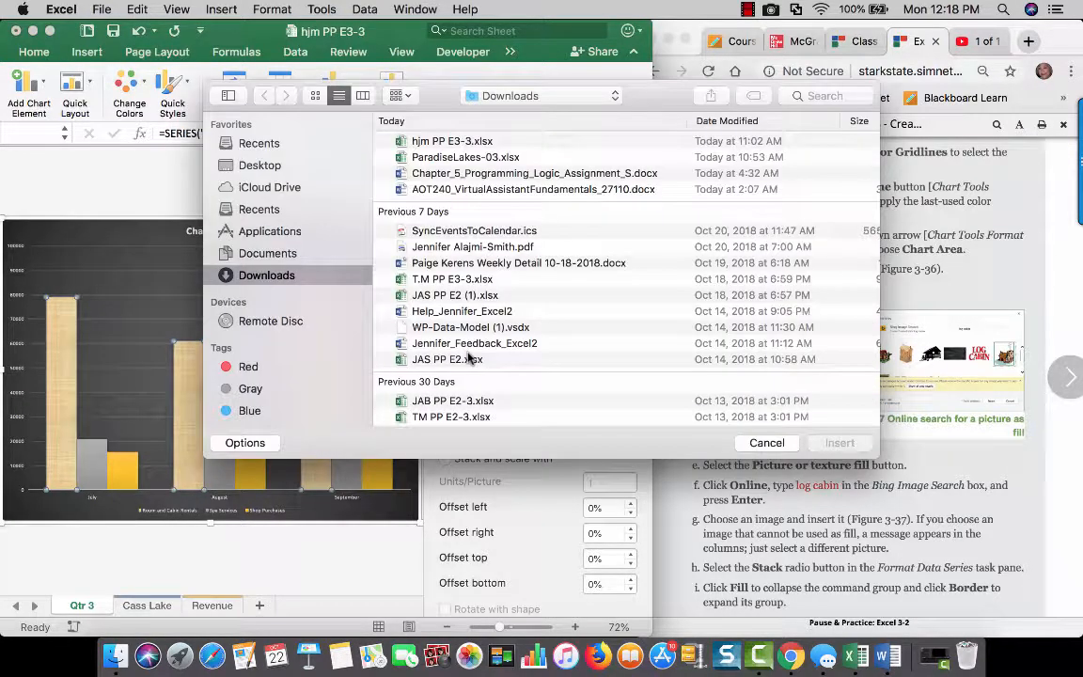
left_click(780, 446)
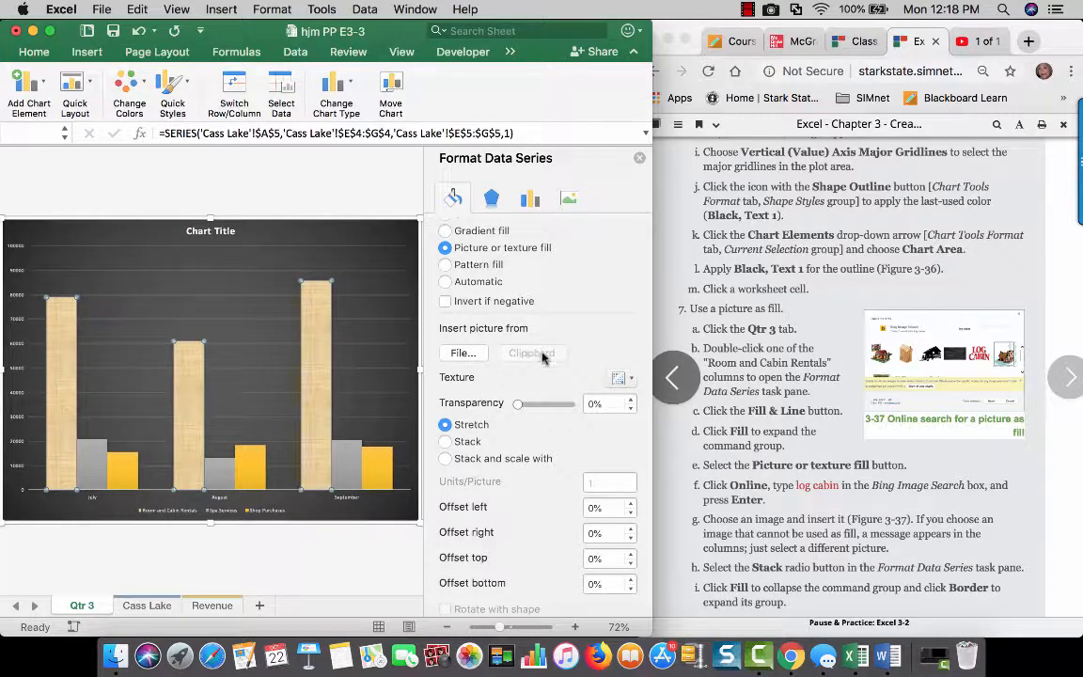
scroll(569, 368, "down", 2)
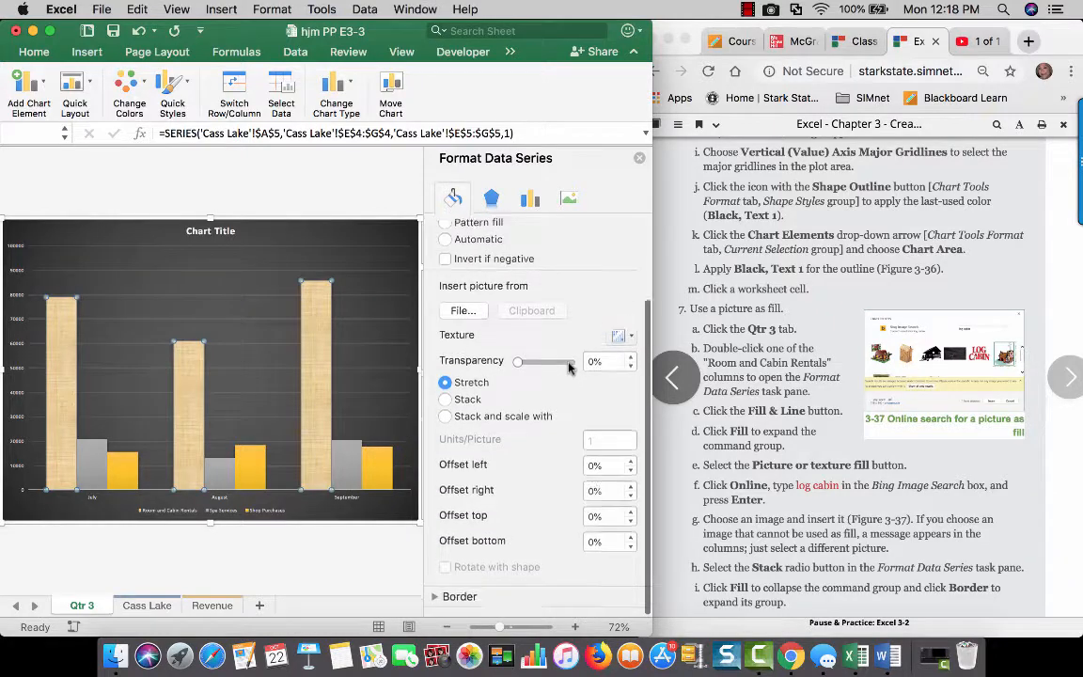
scroll(562, 353, "up", 5)
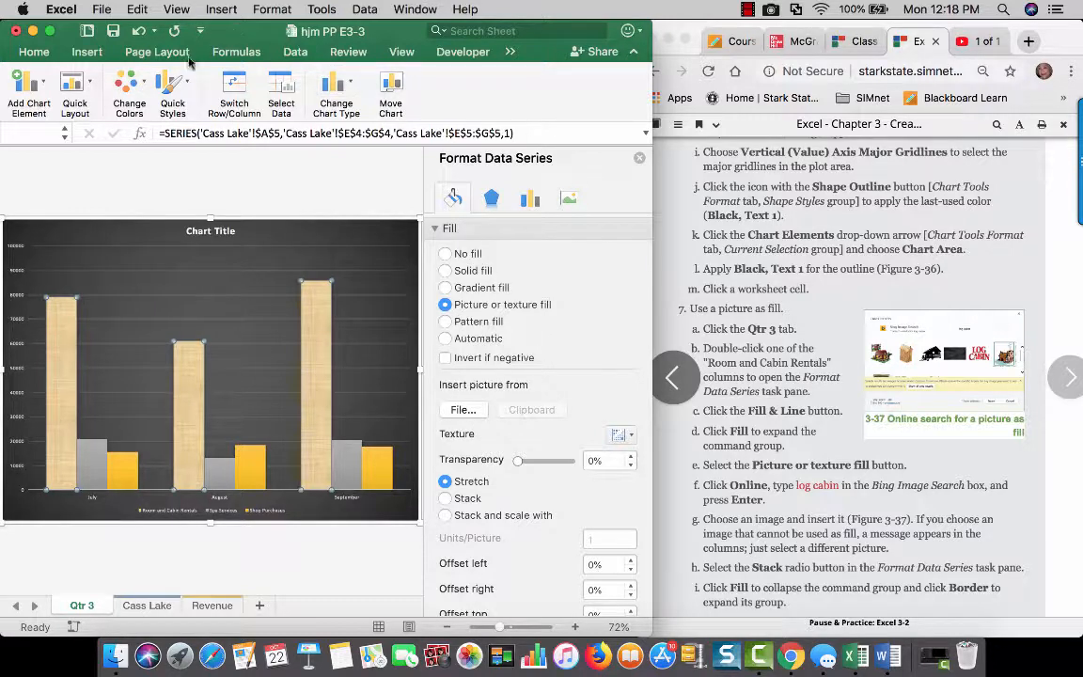
left_click(50, 32)
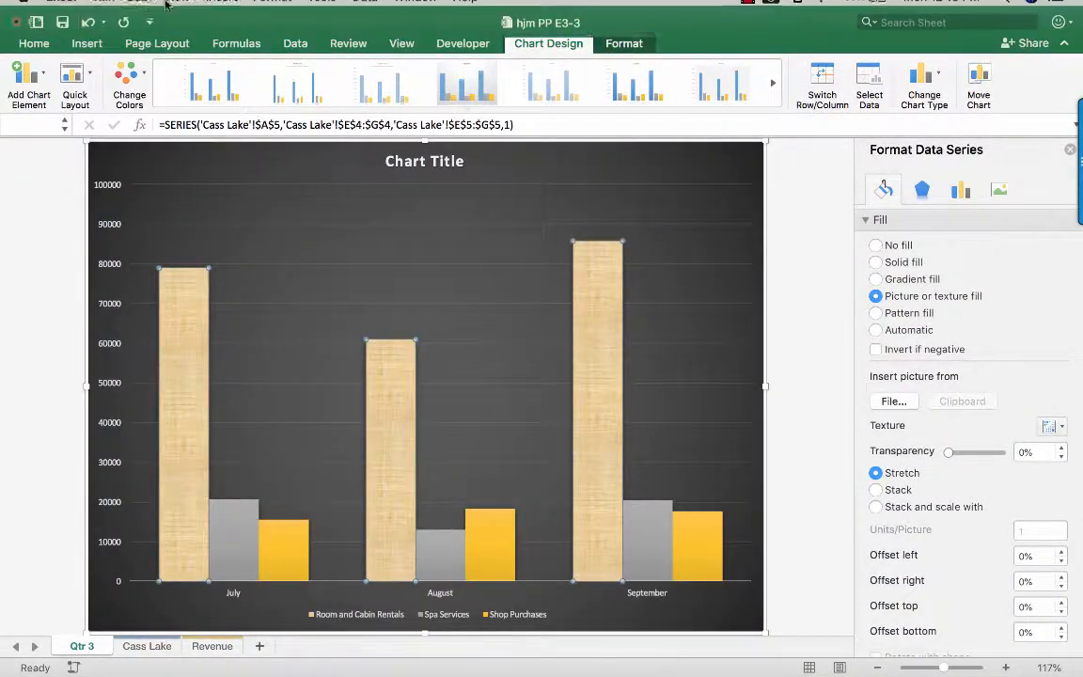
mouse_move(46, 5)
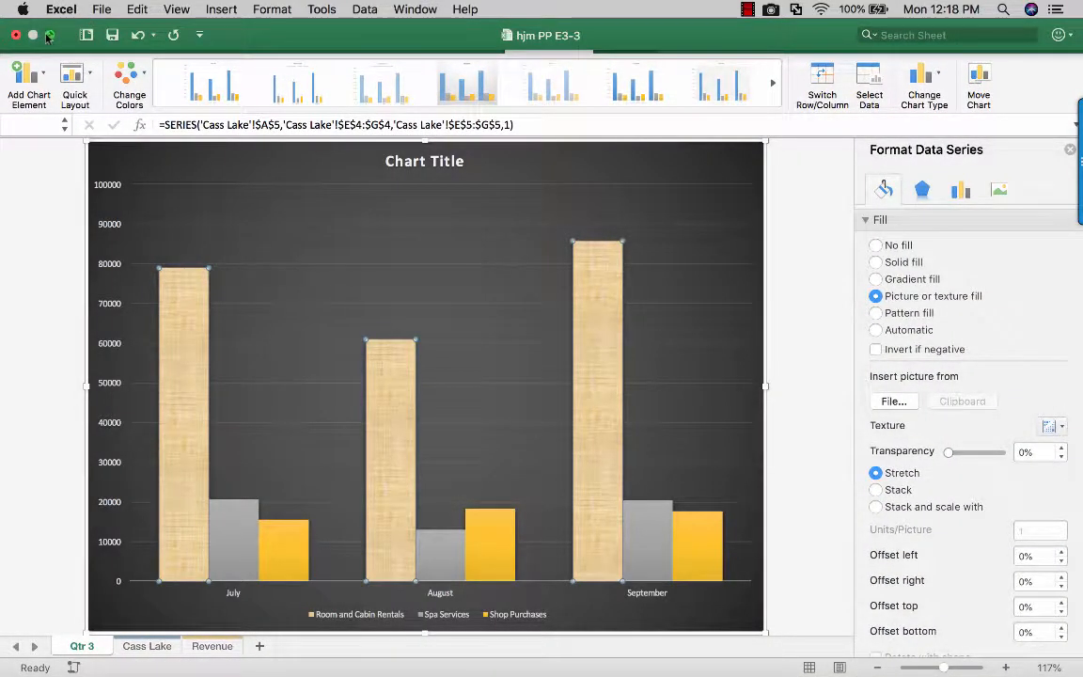
left_click(49, 35)
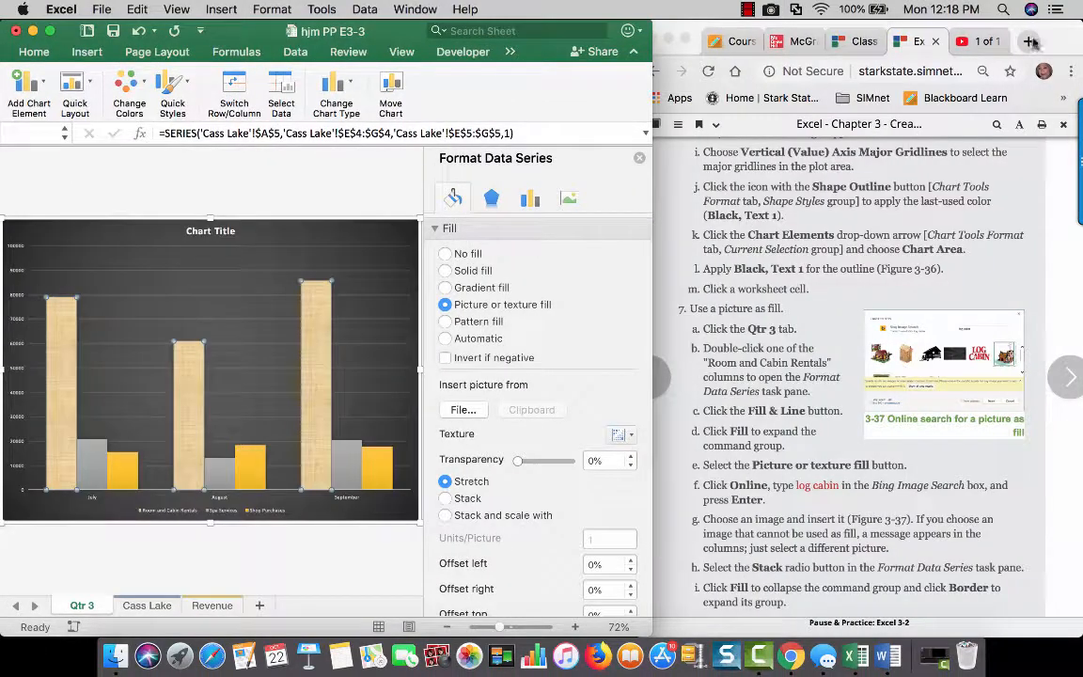
Switch to Chrome, search Google Images for log cabin in a new tab and browse the results in an enlarged window.
left_click(1032, 42)
type("l")
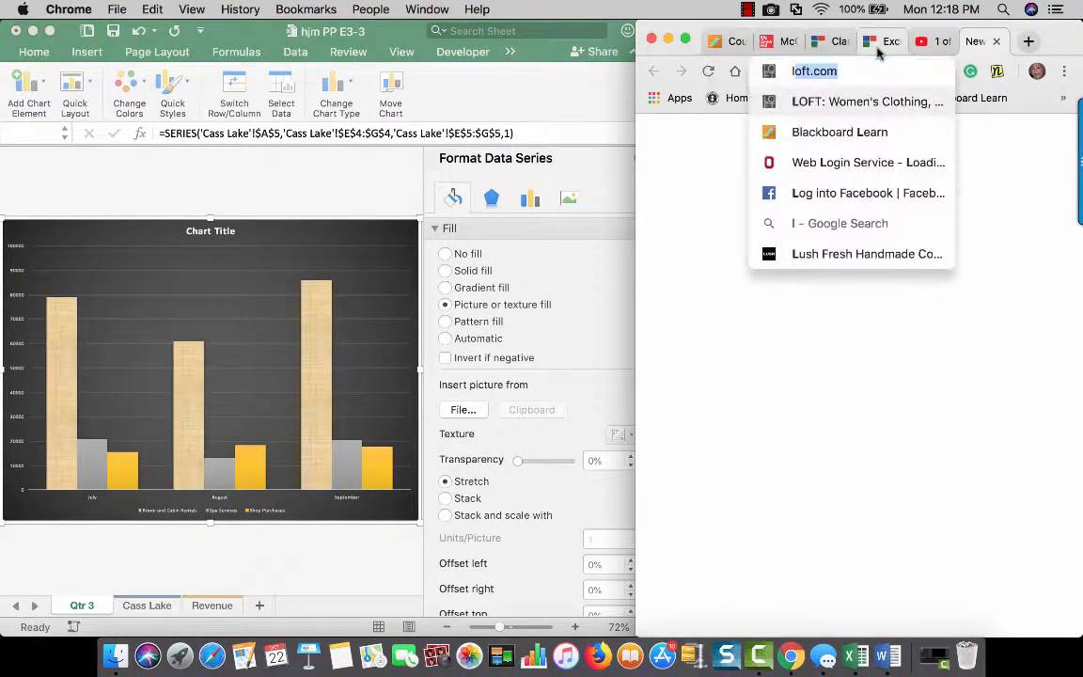
type("og cabin")
key("Return")
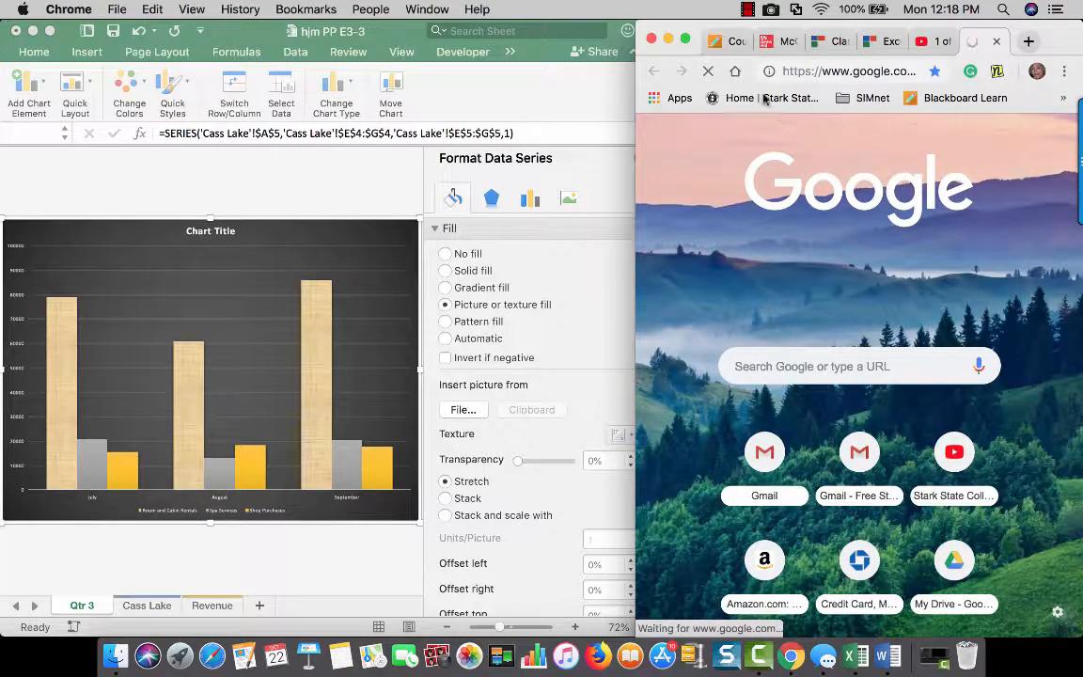
left_click(686, 39)
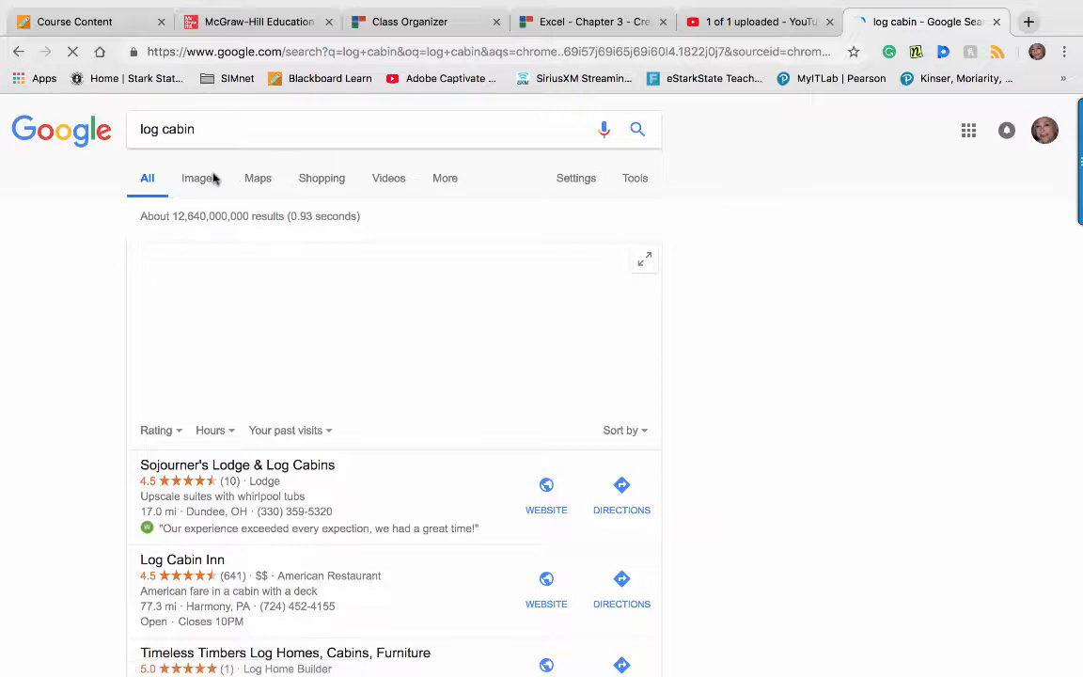
left_click(208, 182)
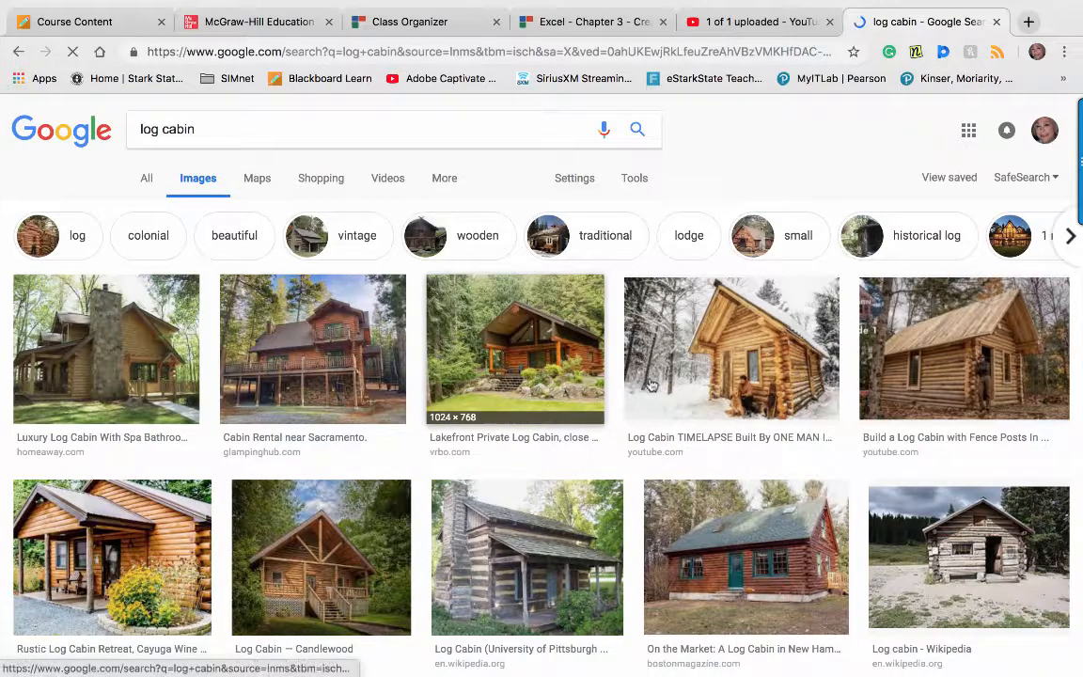
scroll(550, 420, "down", 10)
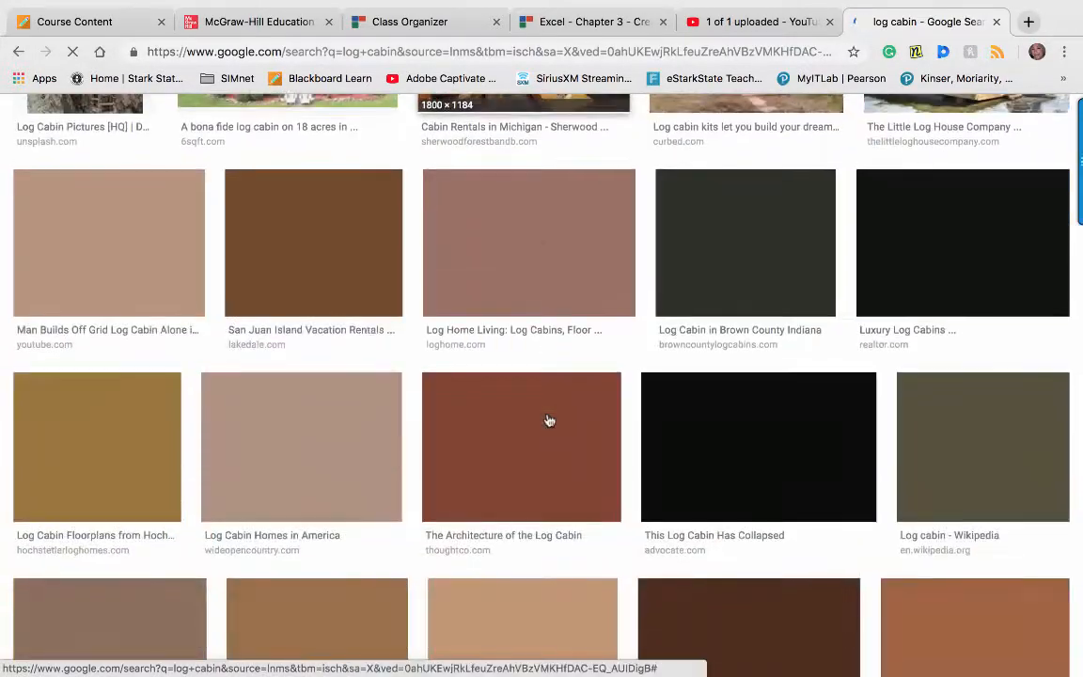
Examine the Google Images results for log cabin for a picture suitable as a chart column fill.
scroll(549, 421, "down", 8)
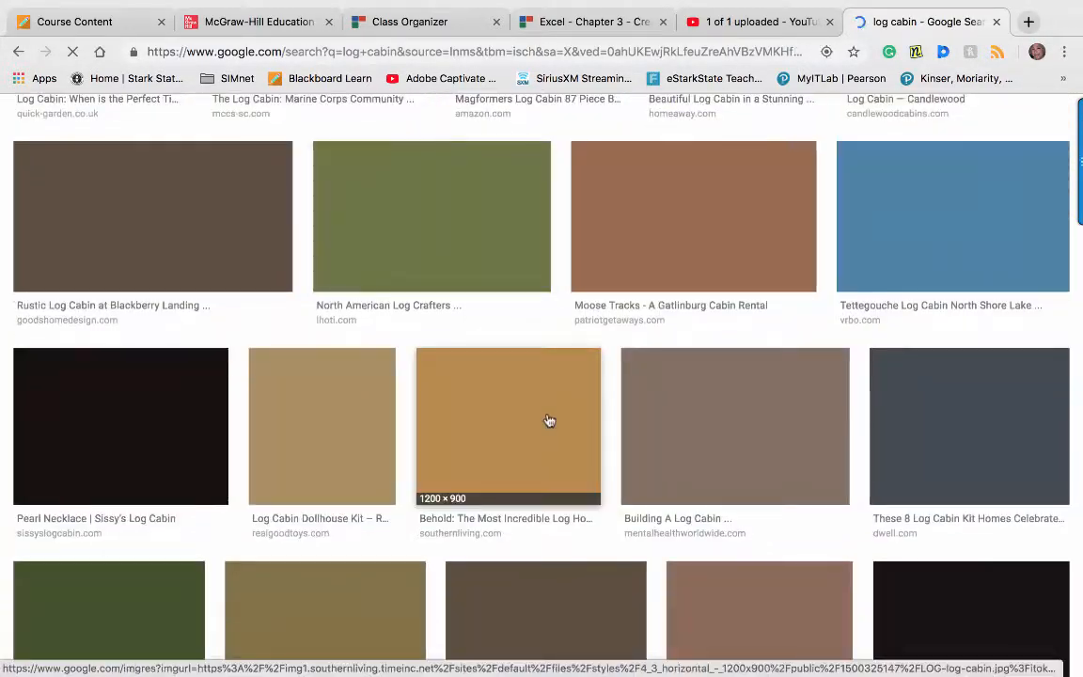
scroll(549, 420, "down", 4)
scroll(549, 421, "up", 20)
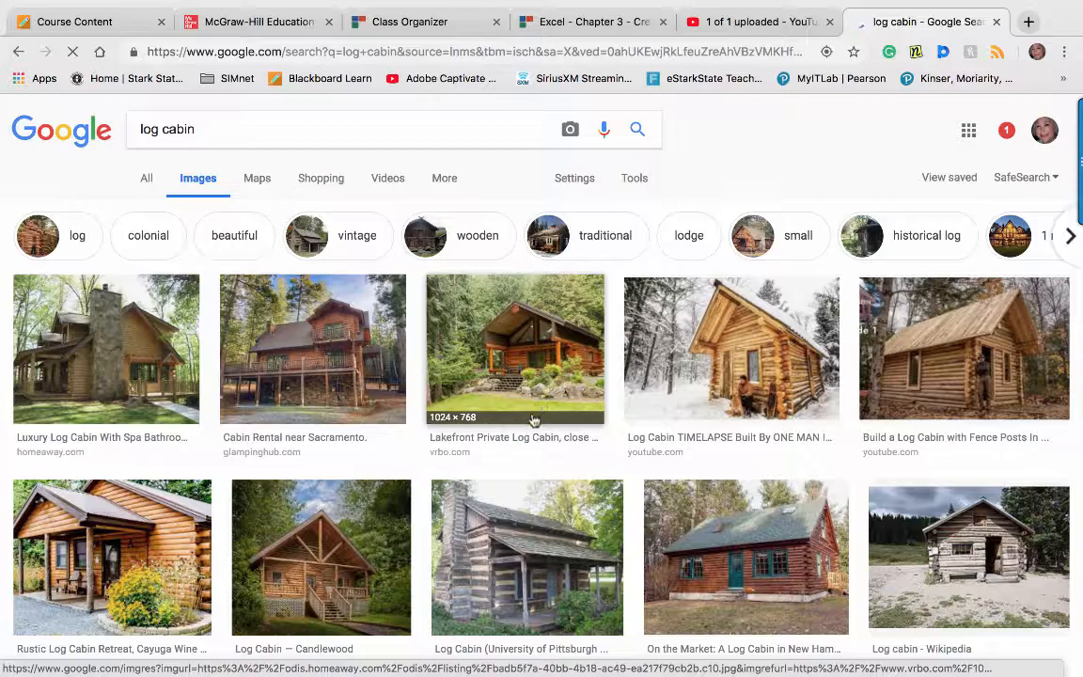
scroll(442, 460, "down", 5)
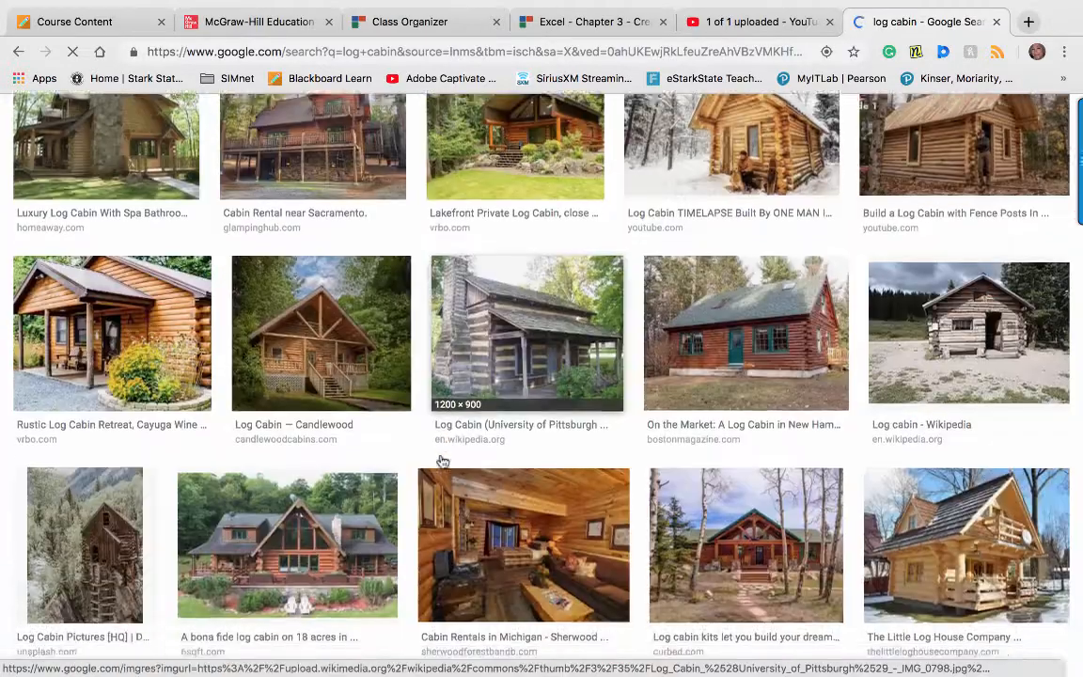
scroll(442, 460, "down", 10)
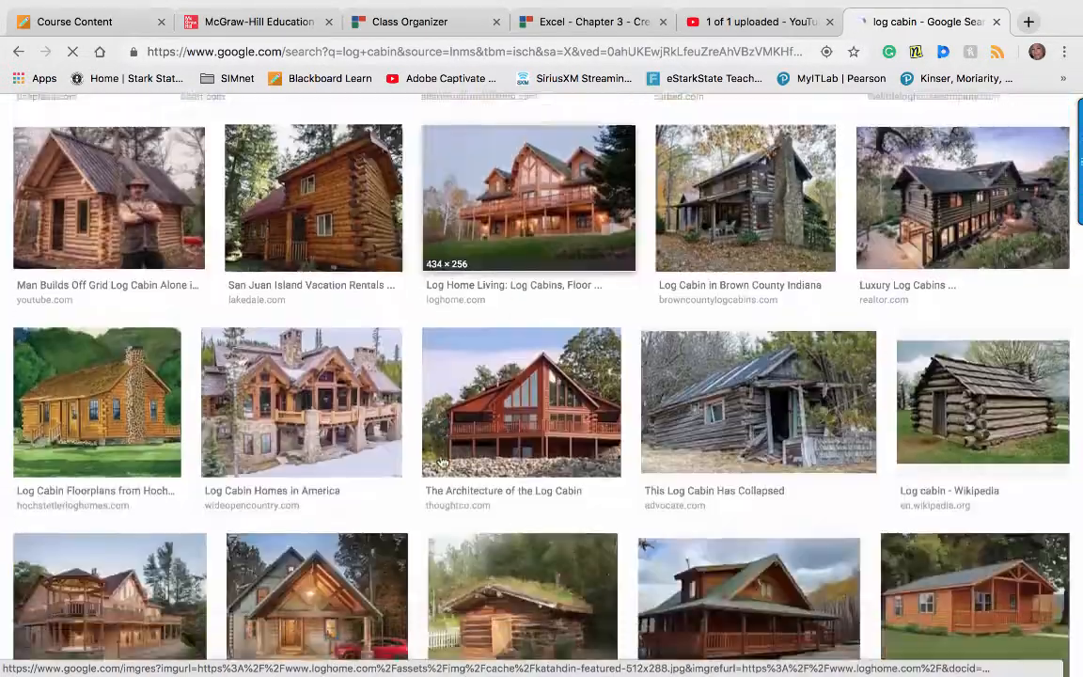
scroll(442, 461, "down", 13)
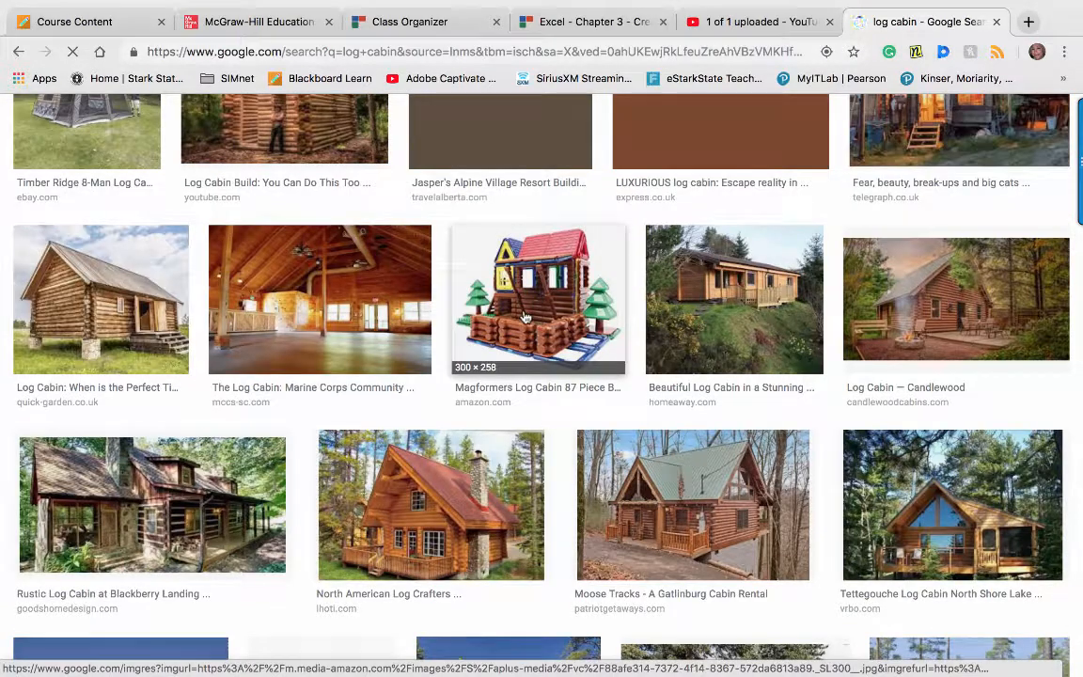
scroll(526, 317, "down", 5)
scroll(525, 317, "up", 3)
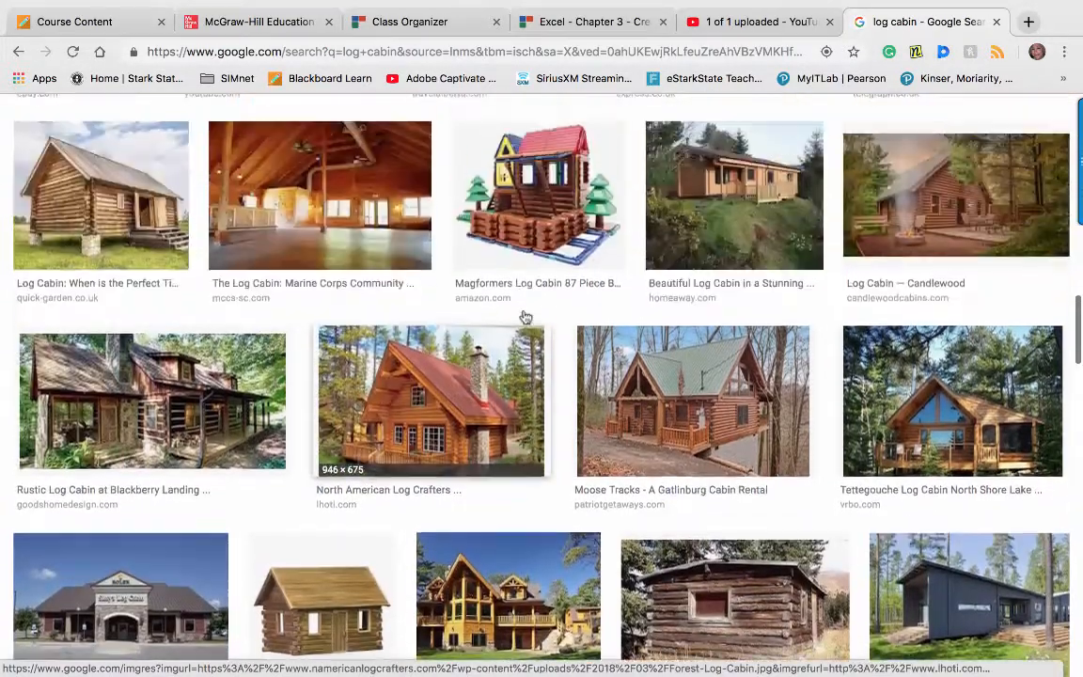
scroll(321, 393, "down", 3)
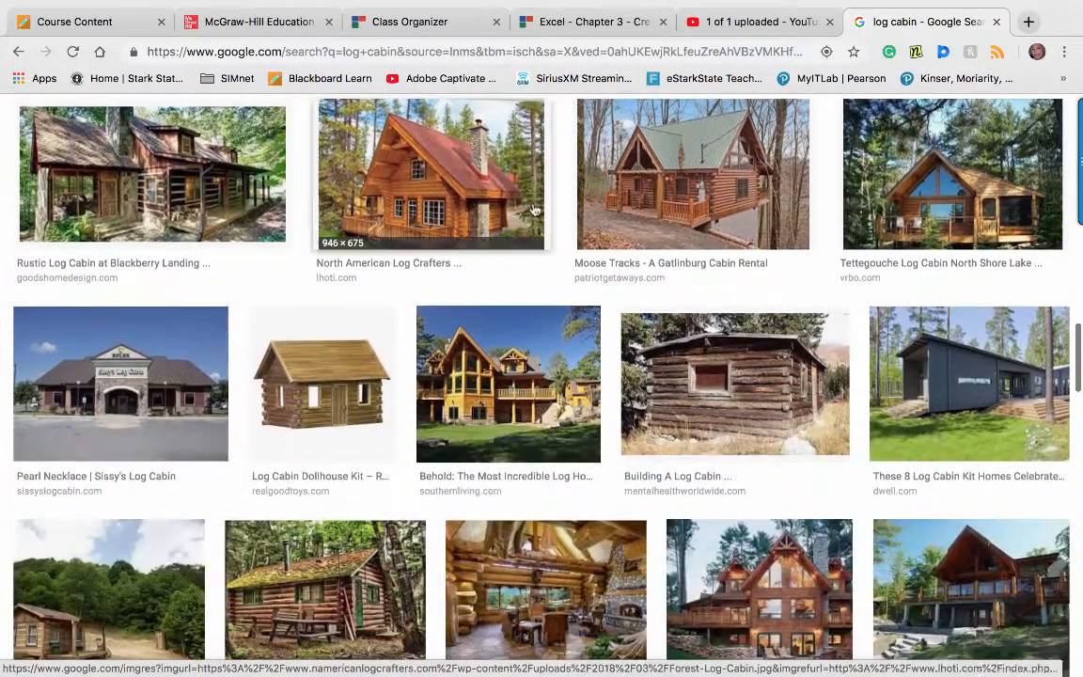
scroll(321, 394, "down", 8)
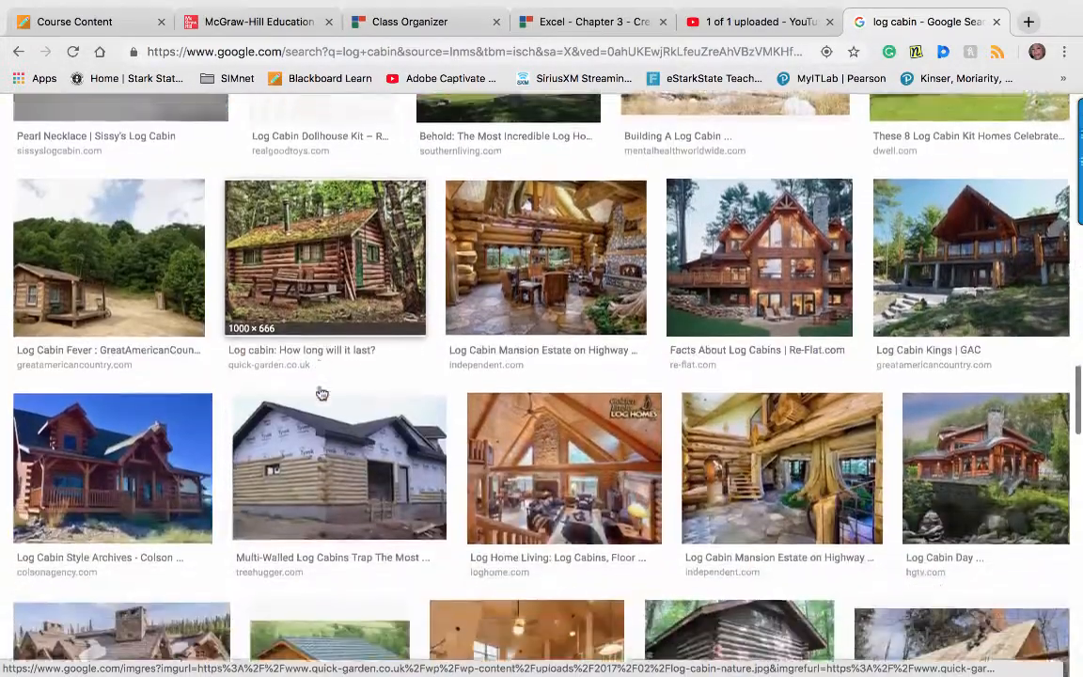
scroll(321, 393, "down", 8)
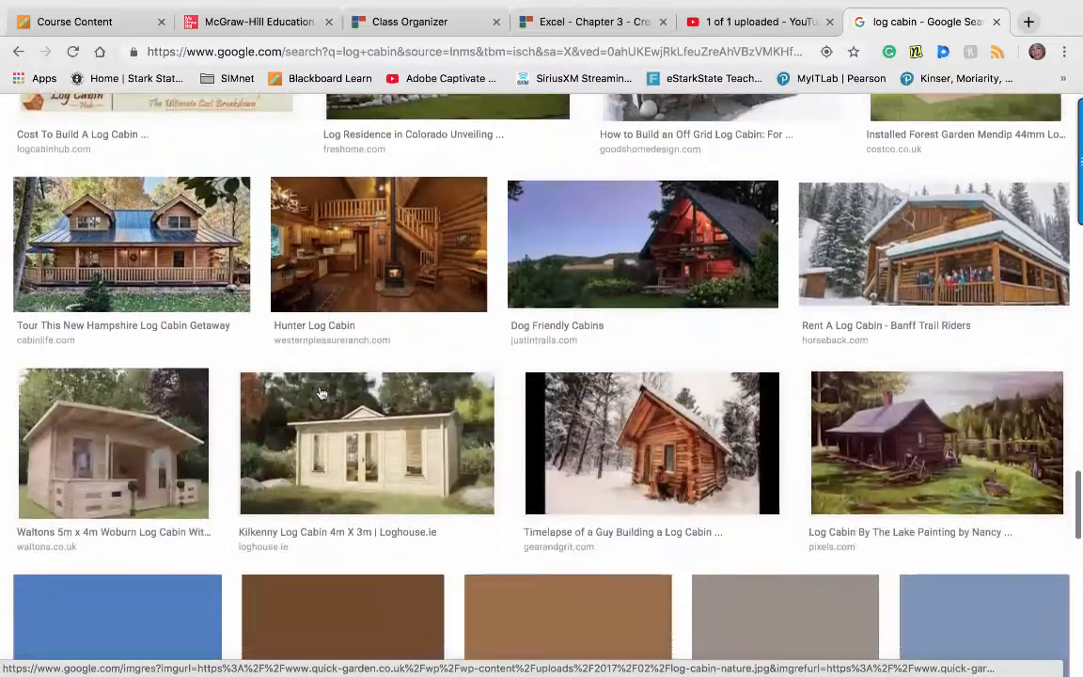
scroll(321, 393, "down", 5)
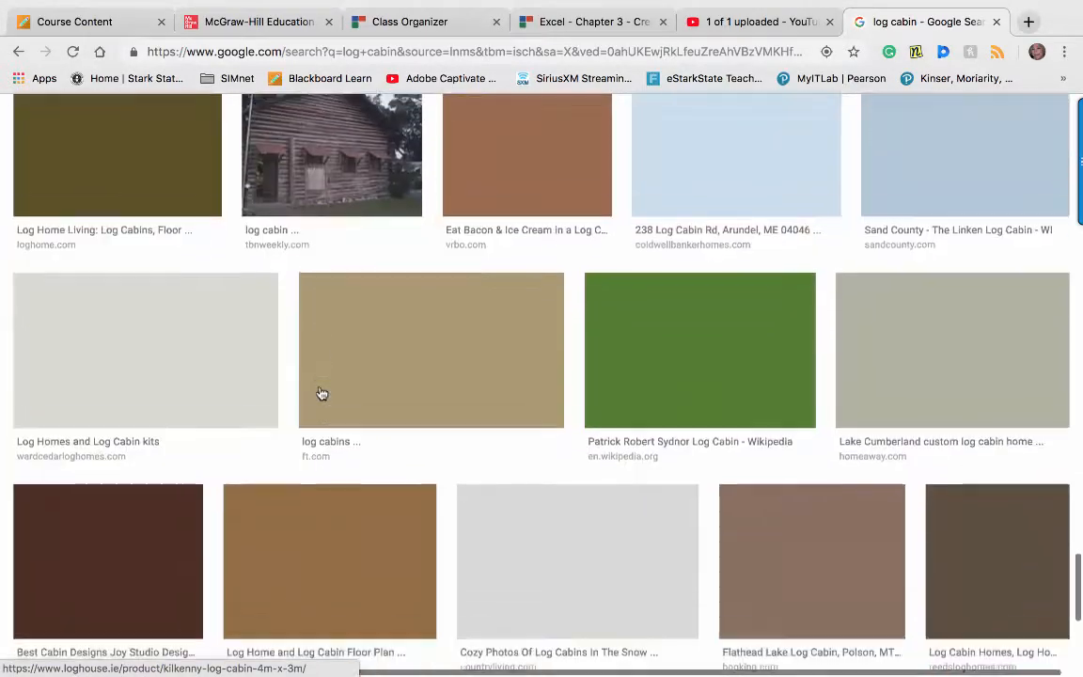
scroll(321, 393, "down", 6)
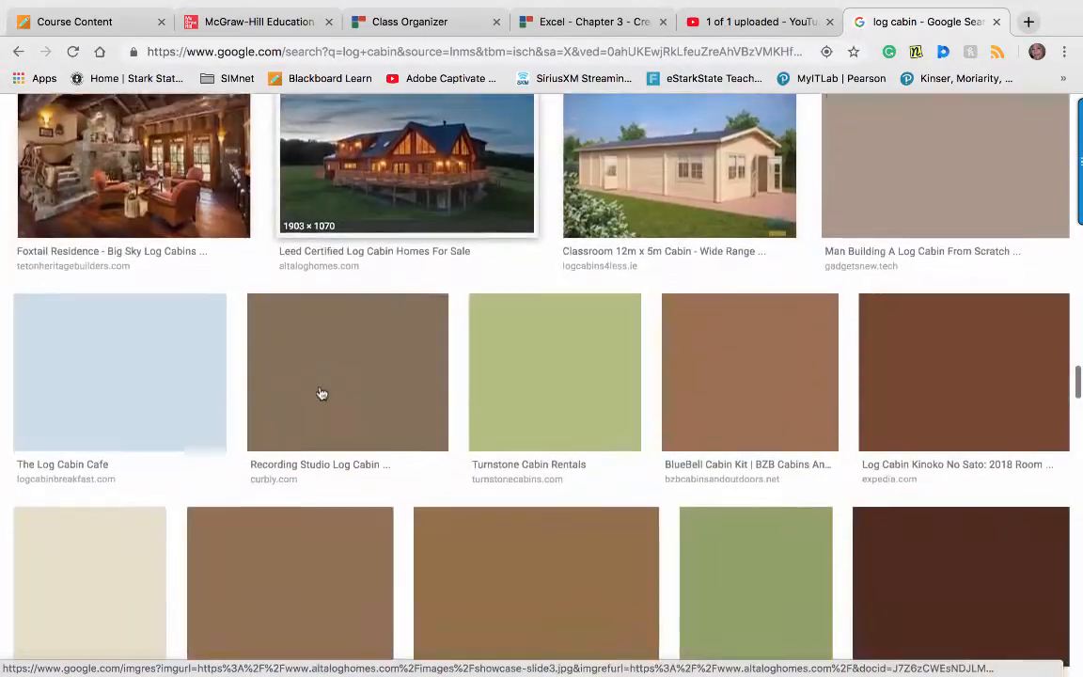
scroll(320, 393, "down", 10)
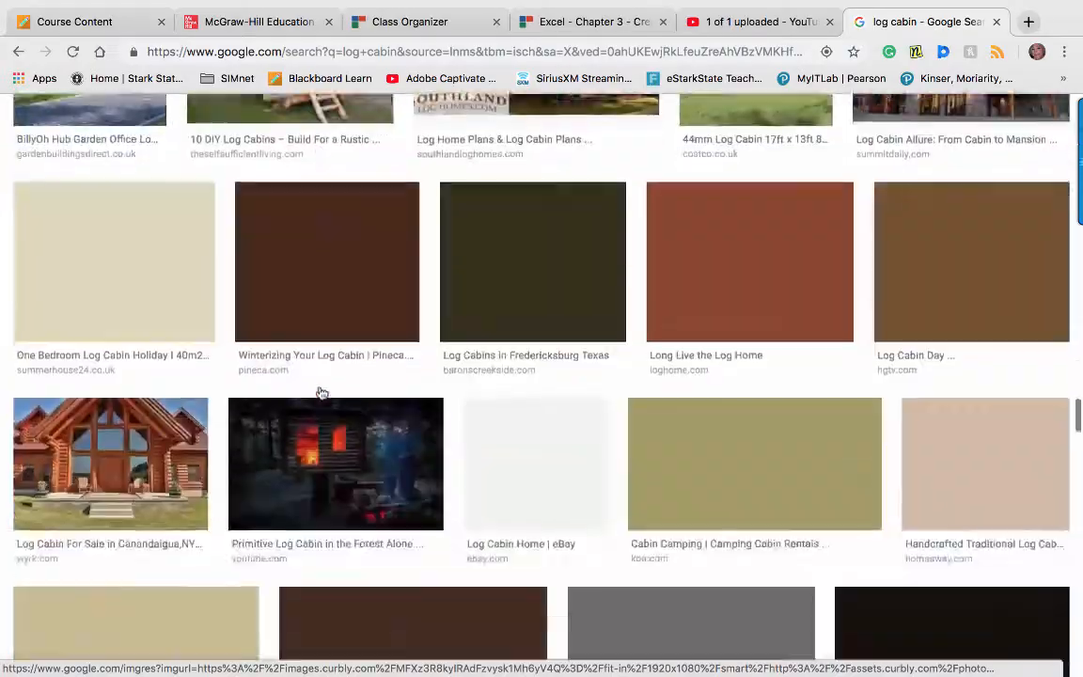
scroll(321, 392, "down", 3)
scroll(321, 392, "up", 20)
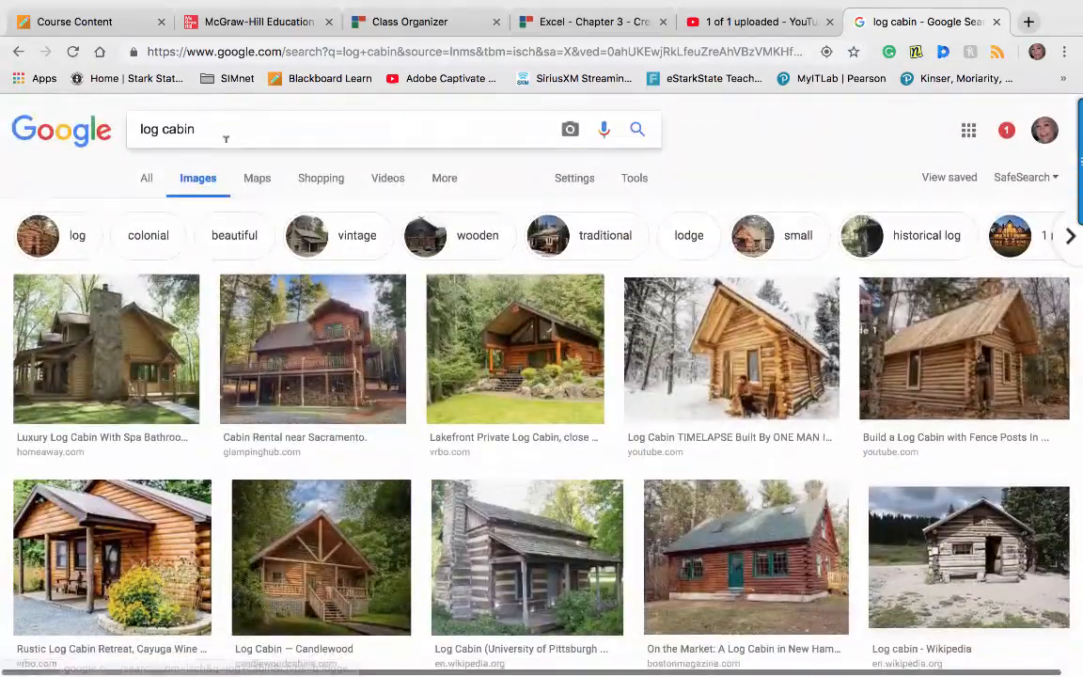
Refine the image search to log cabin line drawing and browse the results for a simple drawing.
left_click(225, 129)
type("line c")
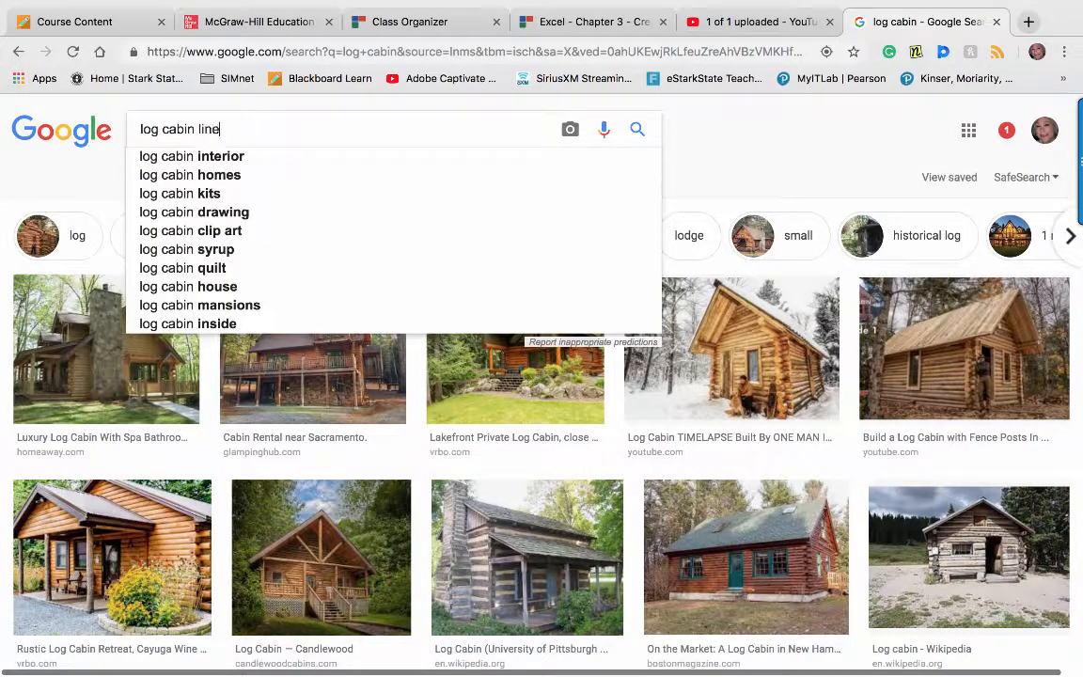
type("rawing")
key("Return")
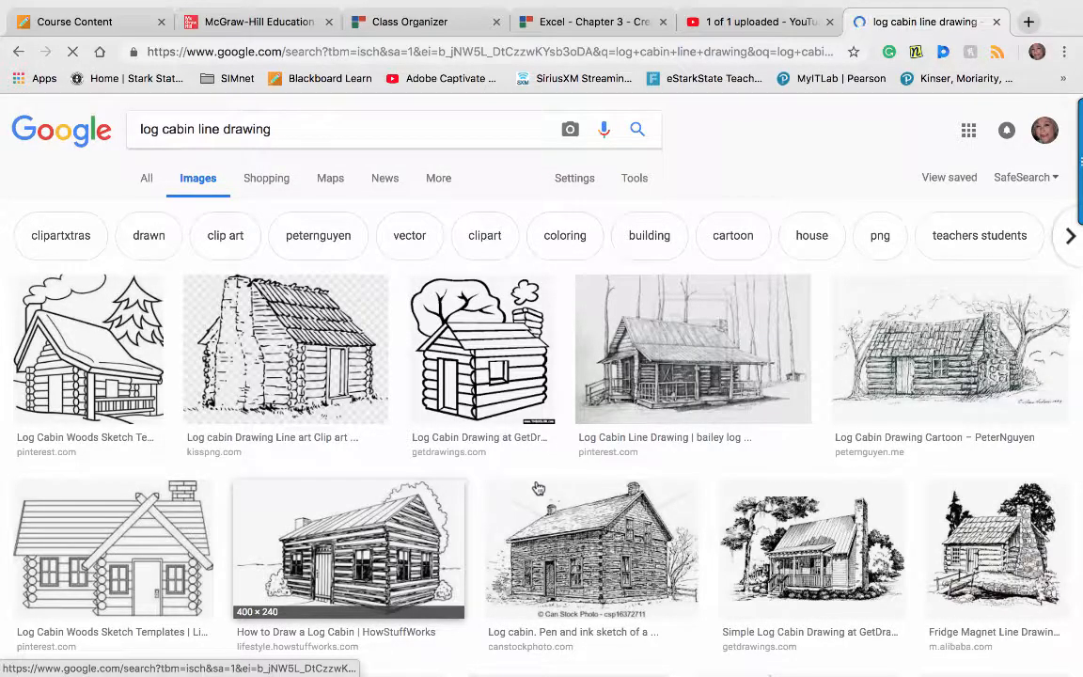
scroll(503, 489, "down", 2)
scroll(527, 440, "down", 2)
scroll(527, 440, "down", 2)
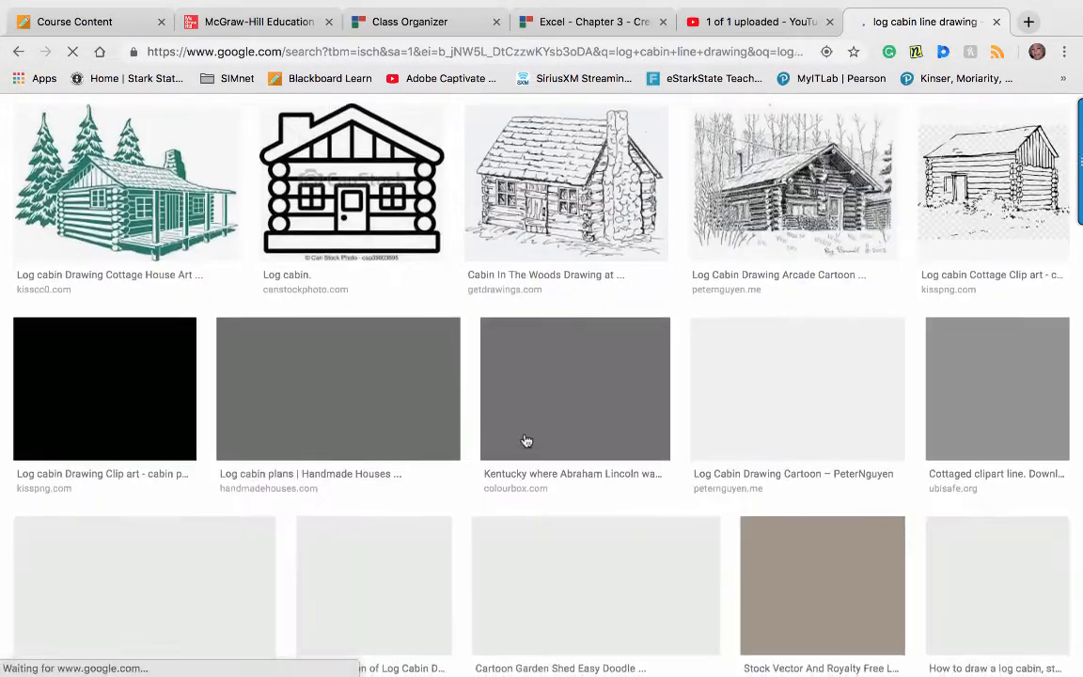
scroll(527, 440, "down", 1)
scroll(526, 441, "down", 1)
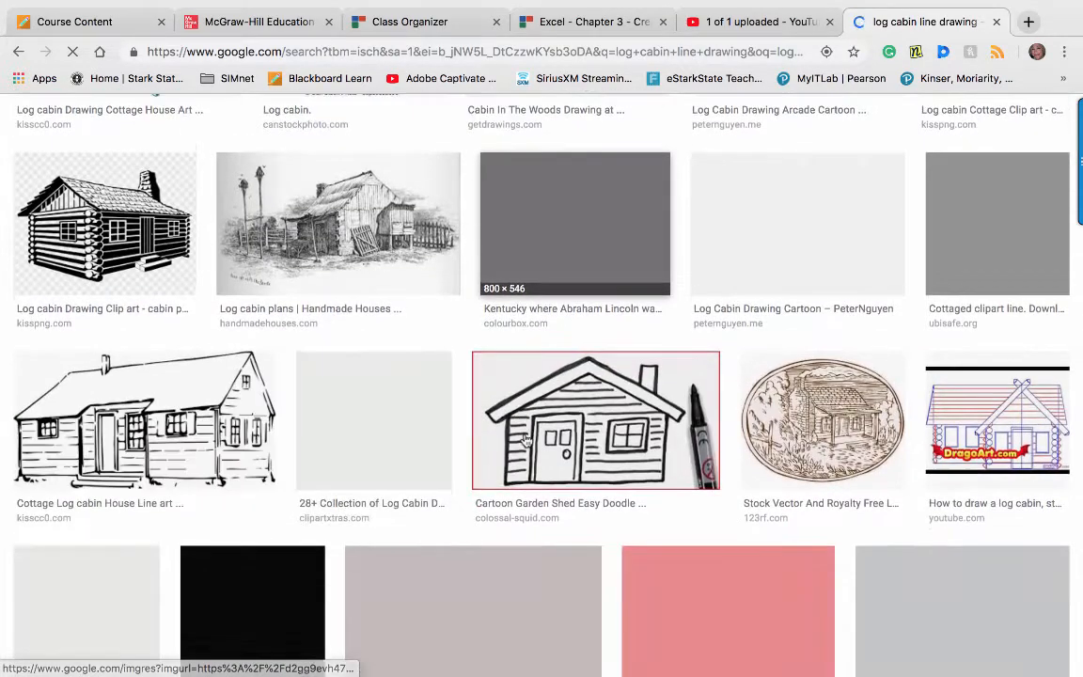
scroll(527, 440, "down", 3)
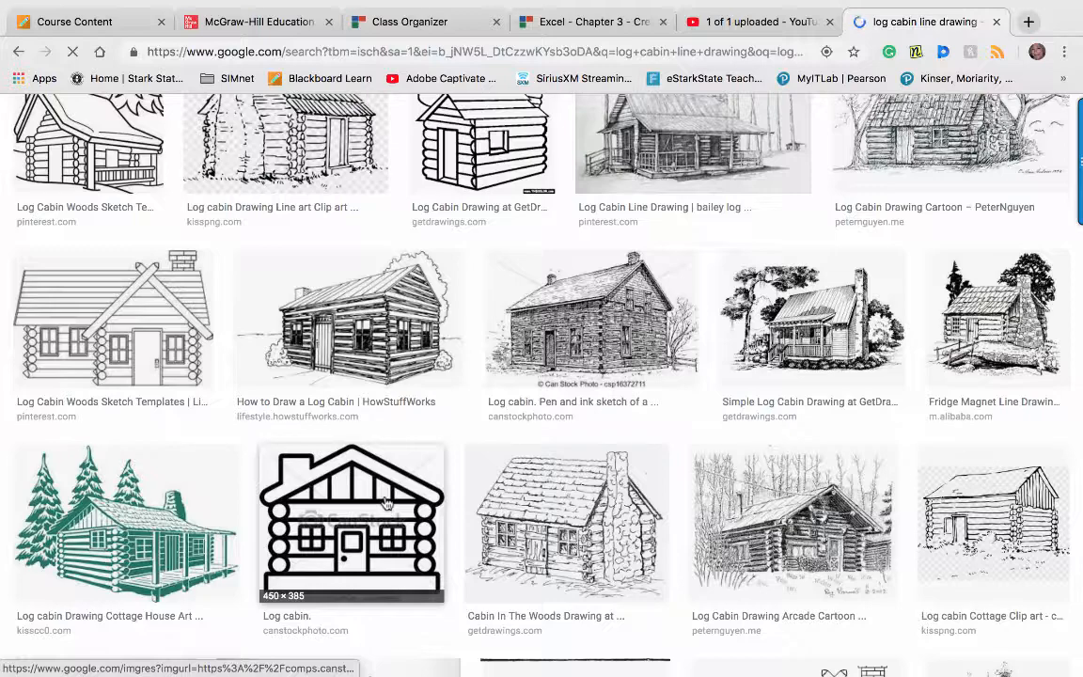
Save the bold-outlined Can Stock Photo log cabin image to the Google collection and return Chrome to a smaller window beside Excel.
left_click(386, 508)
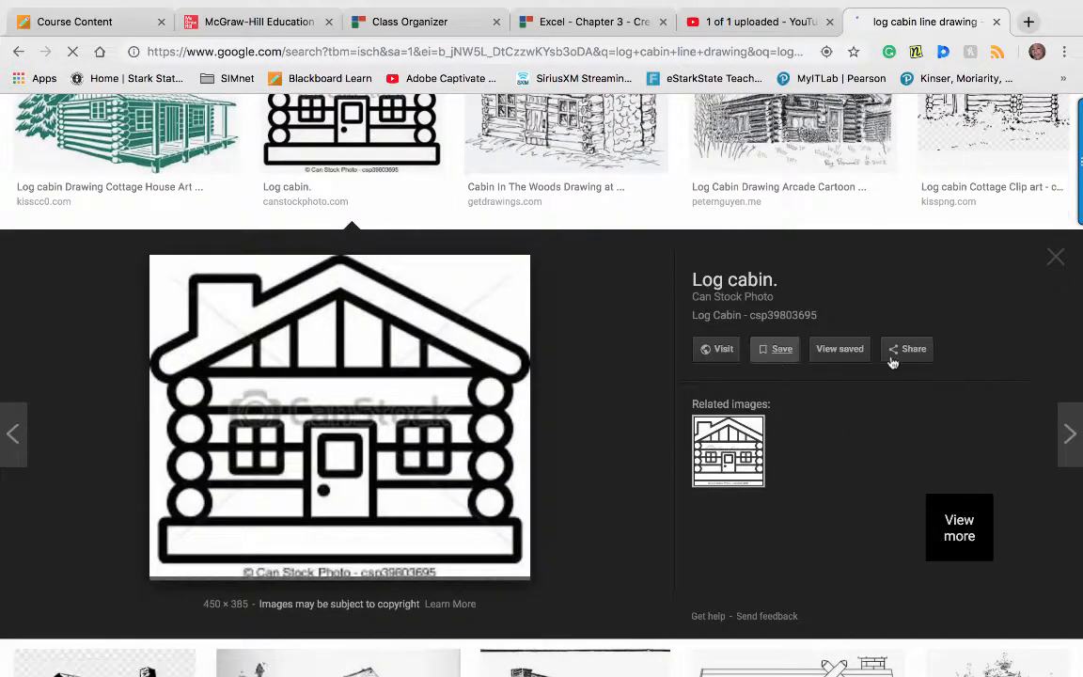
left_click(781, 349)
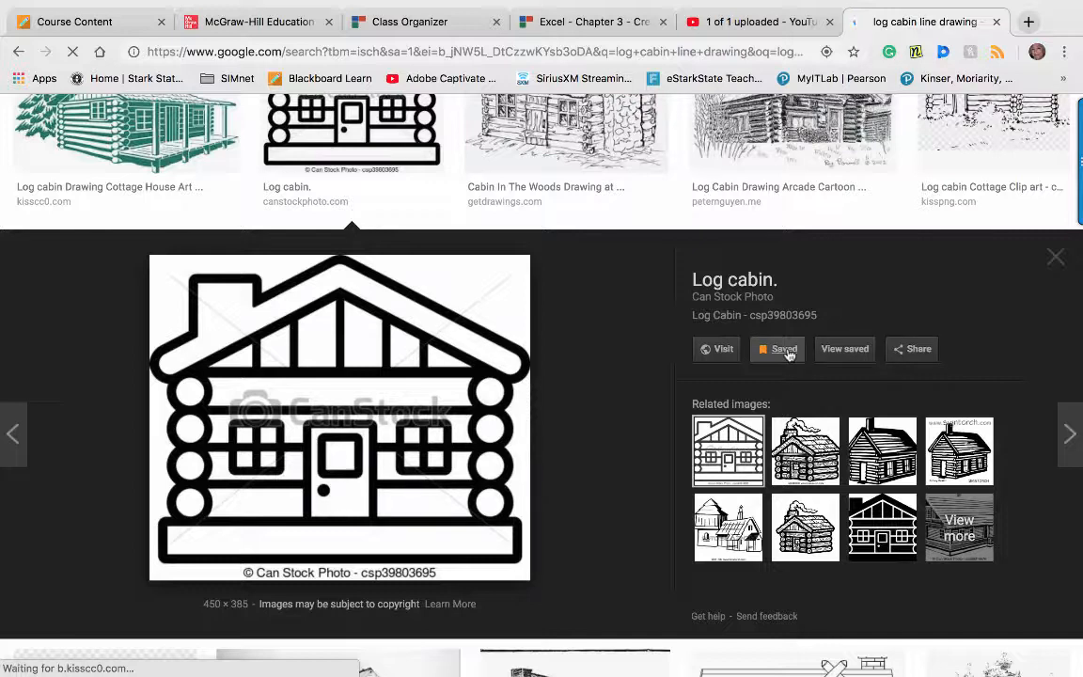
mouse_move(423, 15)
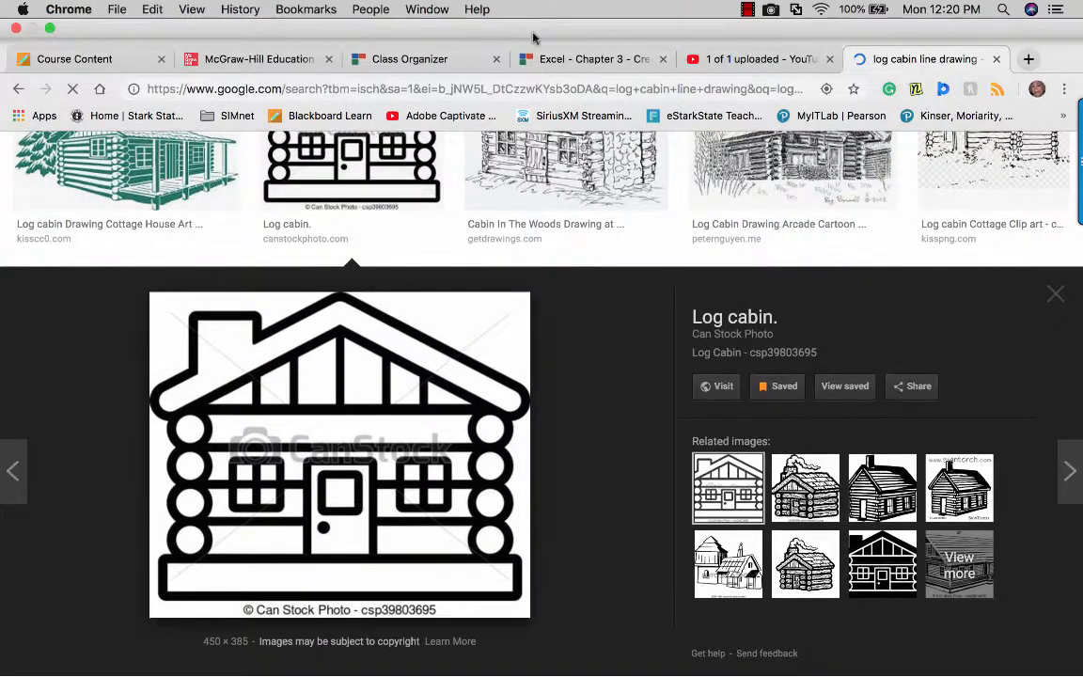
left_click(50, 28)
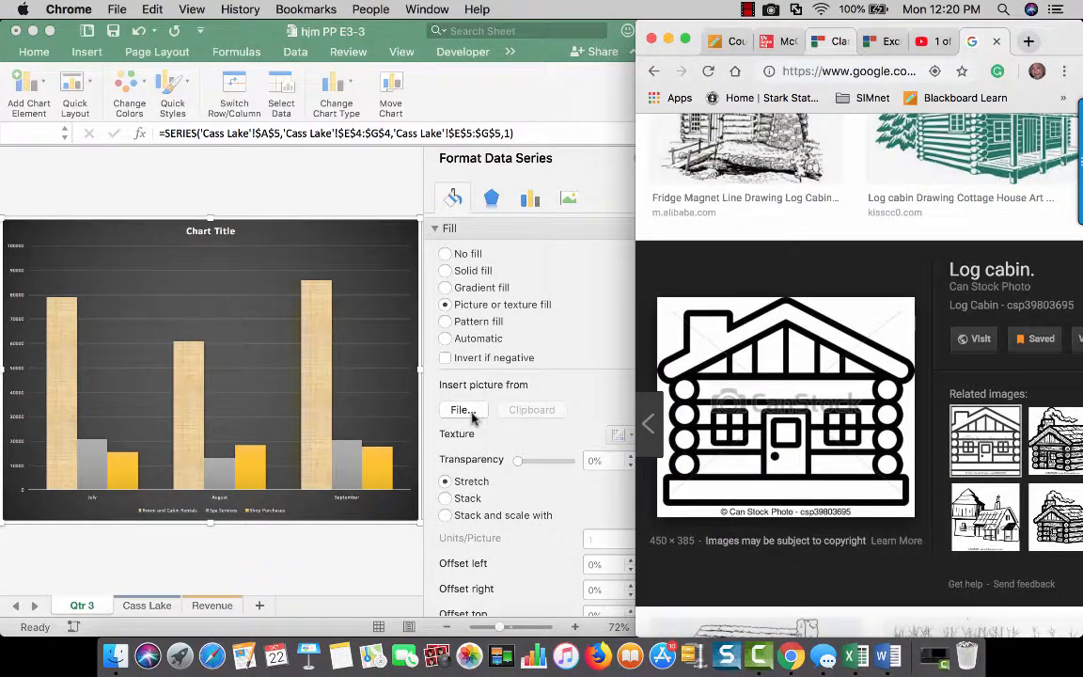
left_click(472, 417)
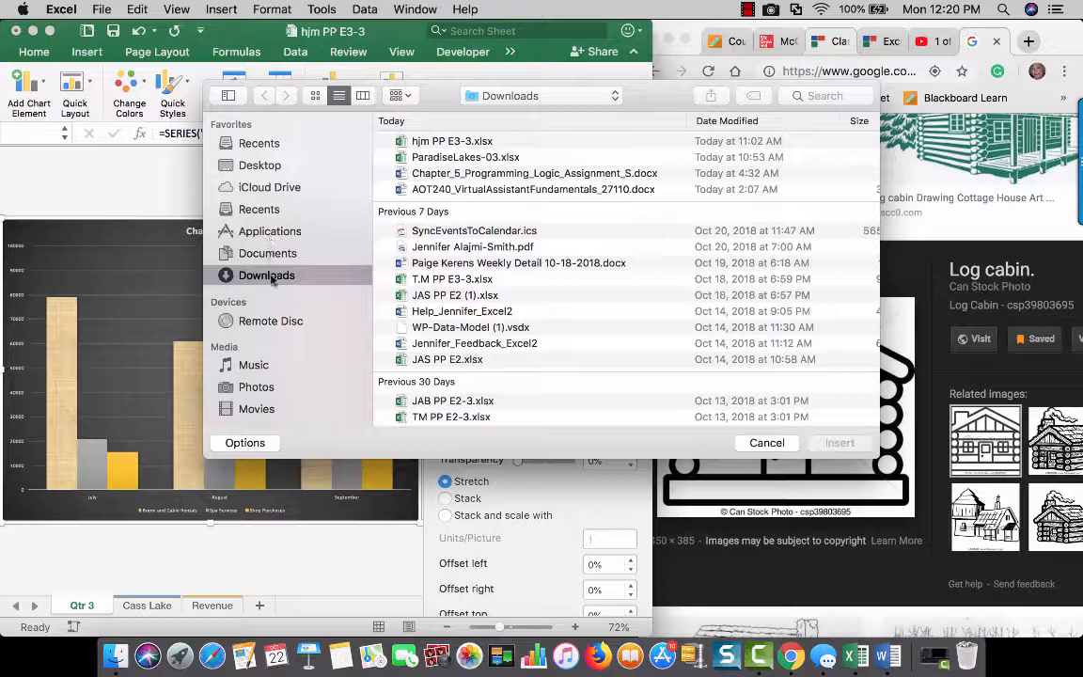
scroll(515, 151, "up", 2)
left_click(747, 9)
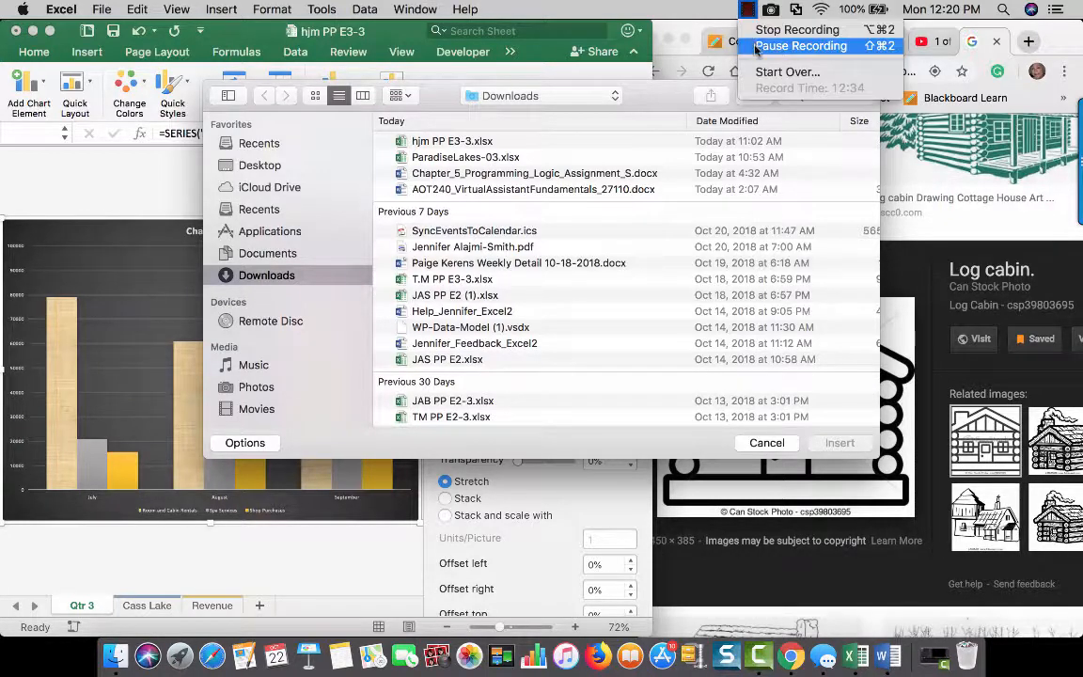
left_click(801, 47)
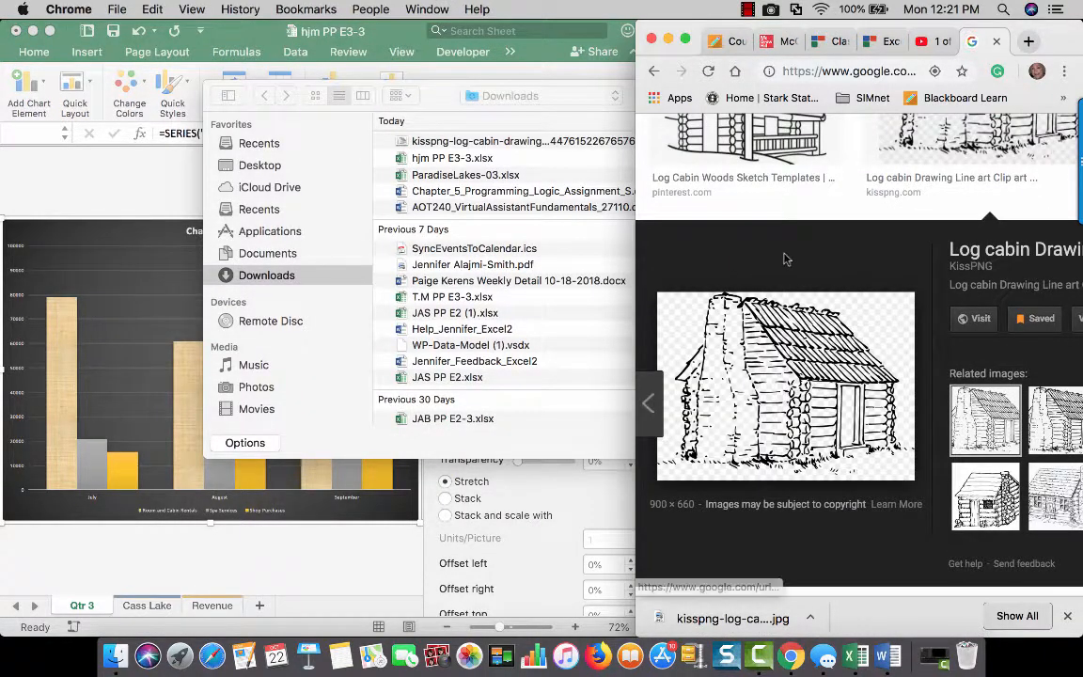
scroll(715, 240, "up", 3)
right_click(734, 278)
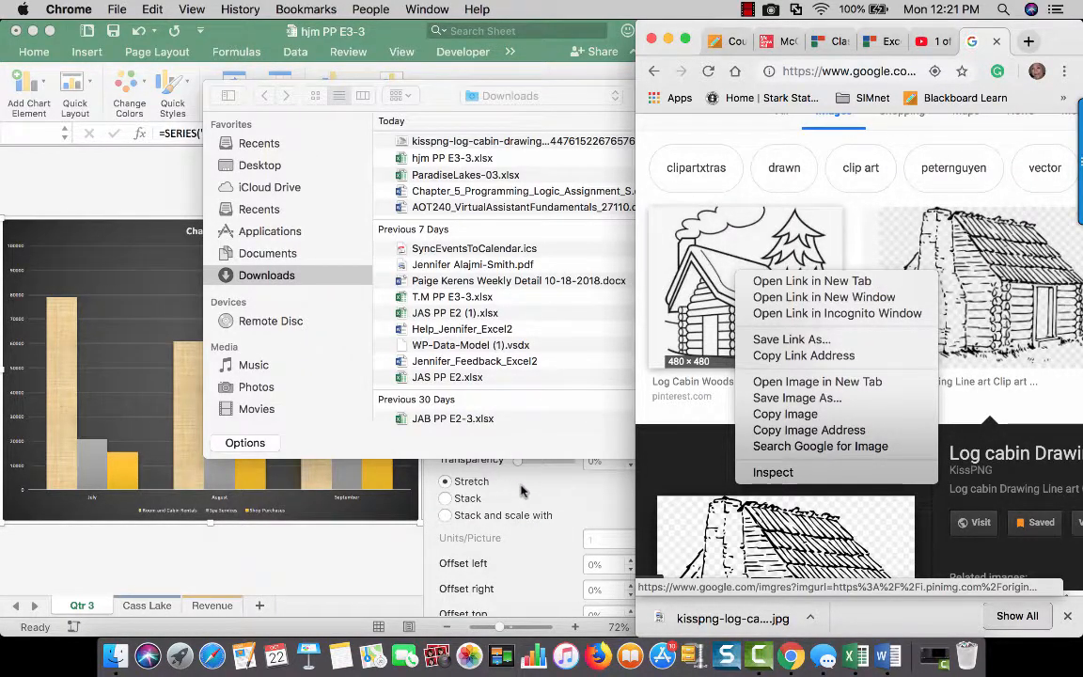
left_click(472, 442)
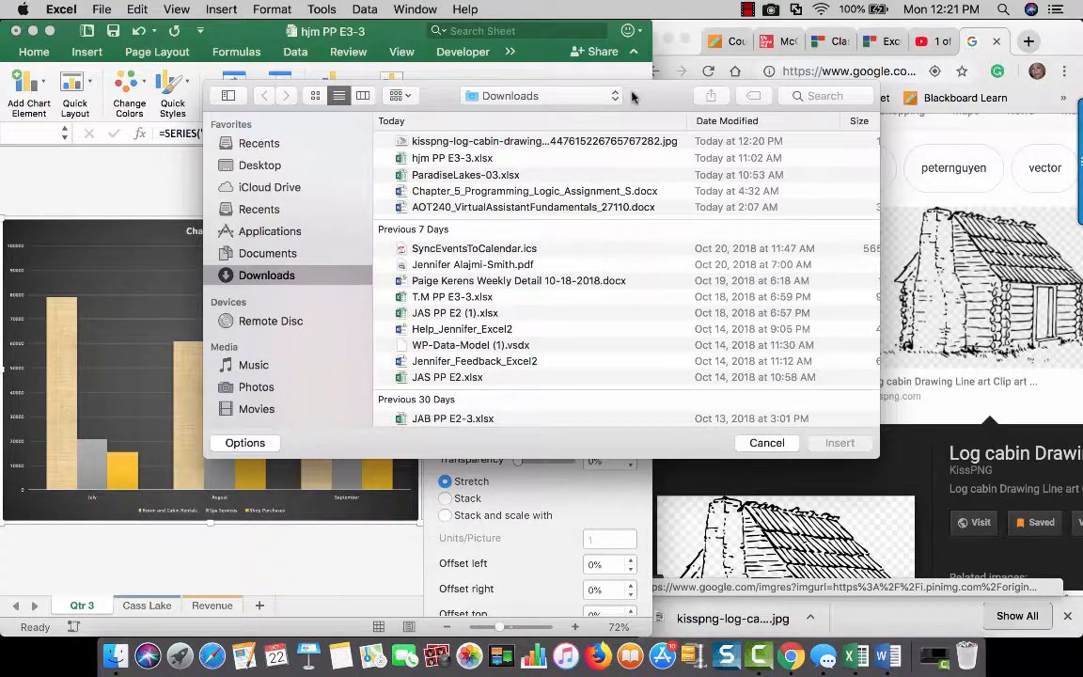
left_click_drag(571, 89, 801, 84)
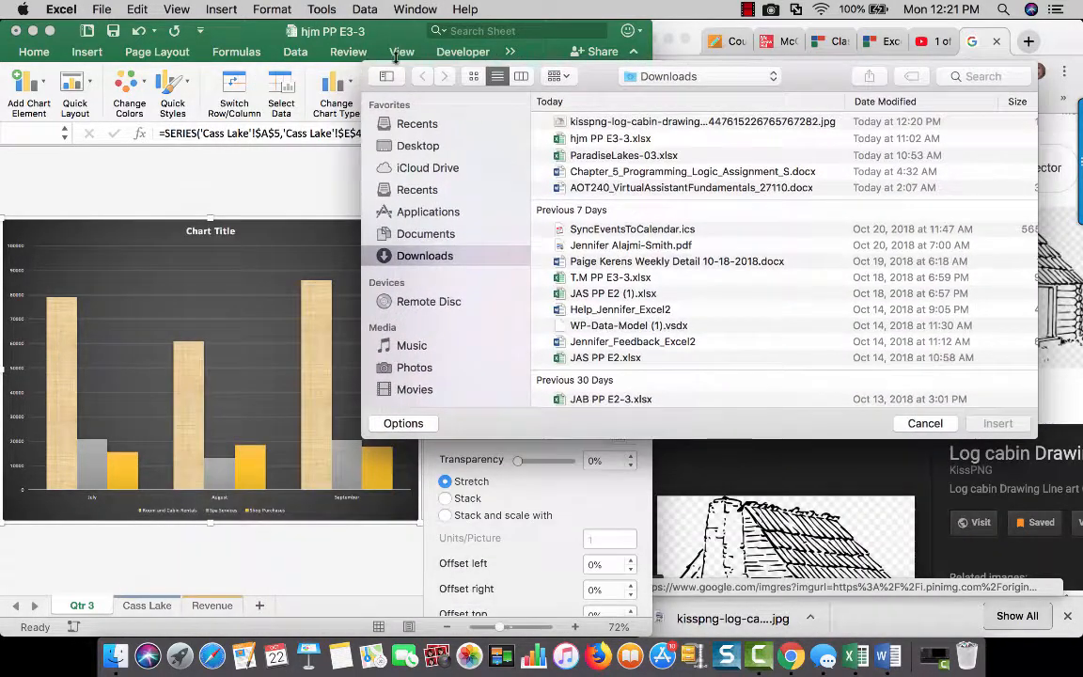
left_click_drag(385, 73, 348, 168)
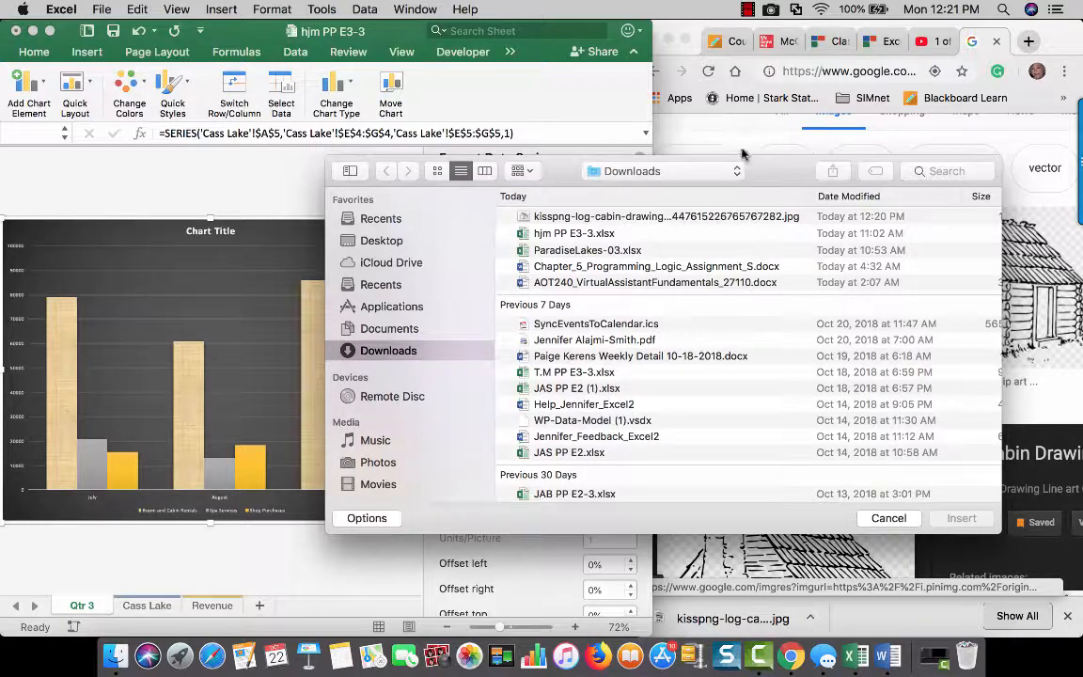
left_click(889, 518)
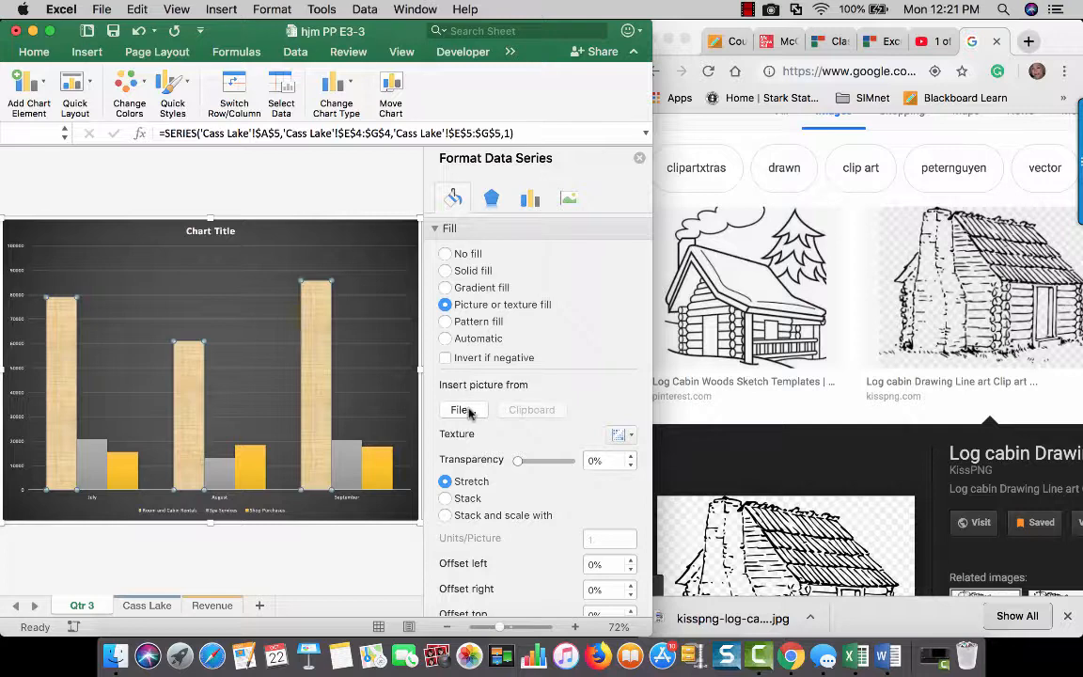
Insert the kisspng-log-cabin-drawing JPG from the Downloads folder as the Room and Cabin Rentals series' picture fill.
left_click(469, 412)
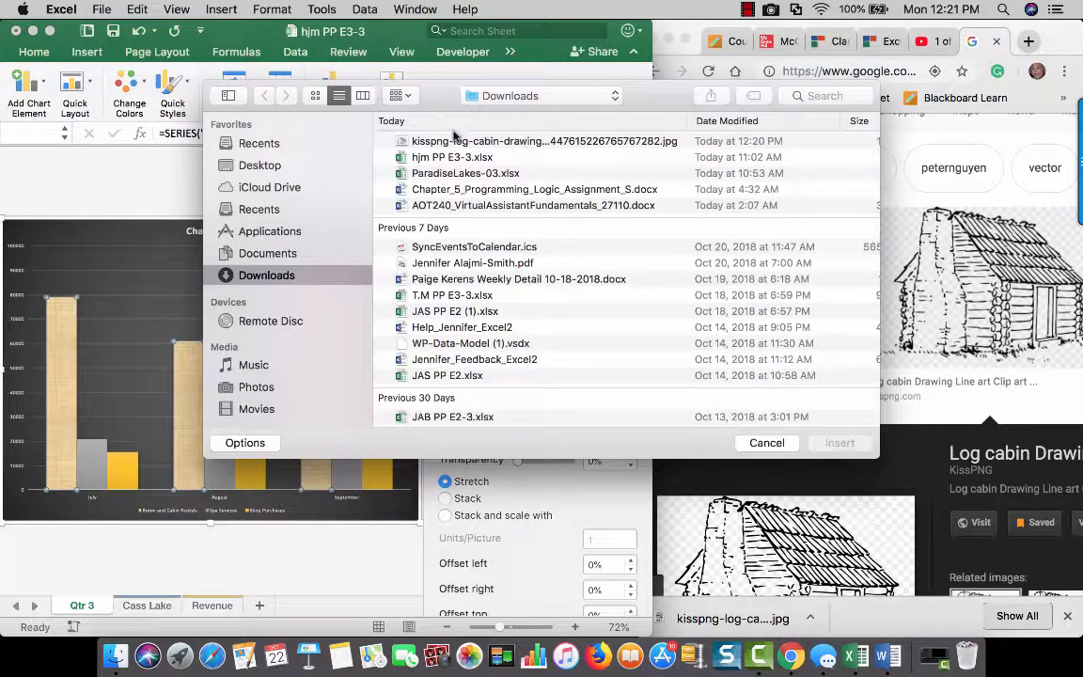
left_click(462, 143)
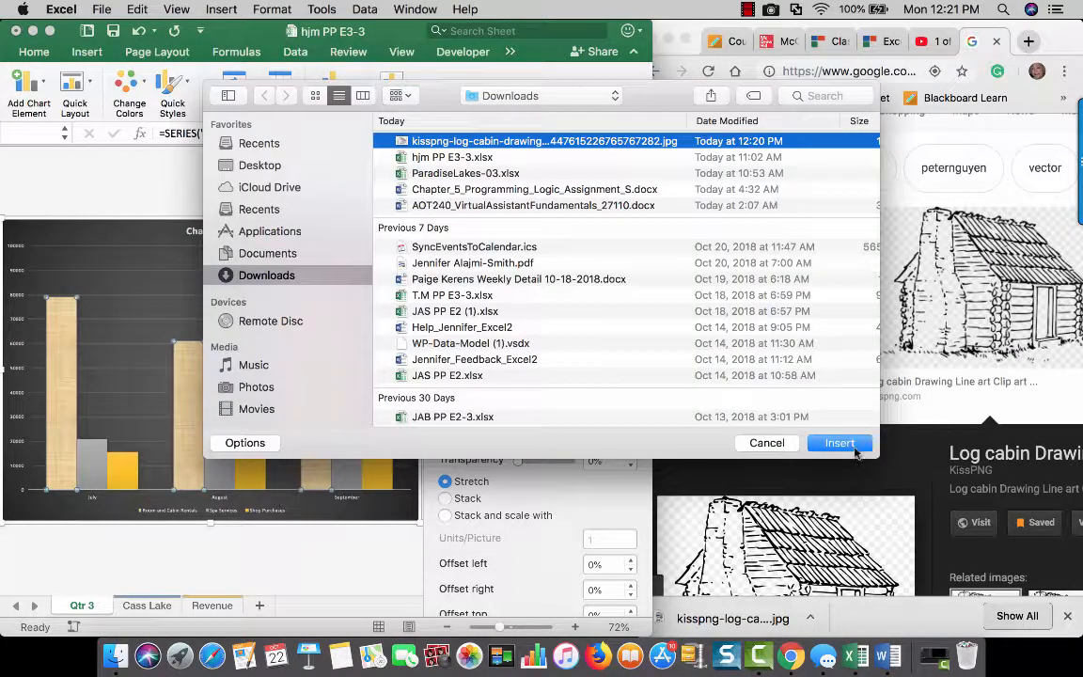
left_click(854, 447)
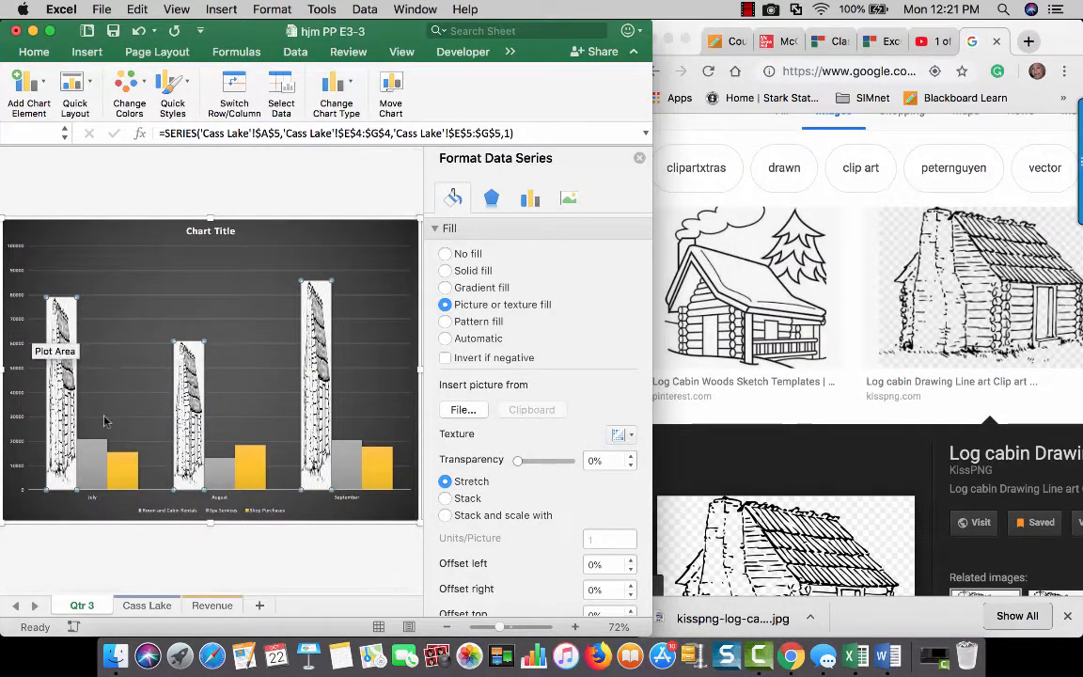
Set the series' picture fill to Stack, and bring up the rest of the step 7 instructions in the Chrome textbook.
left_click(448, 498)
left_click(872, 43)
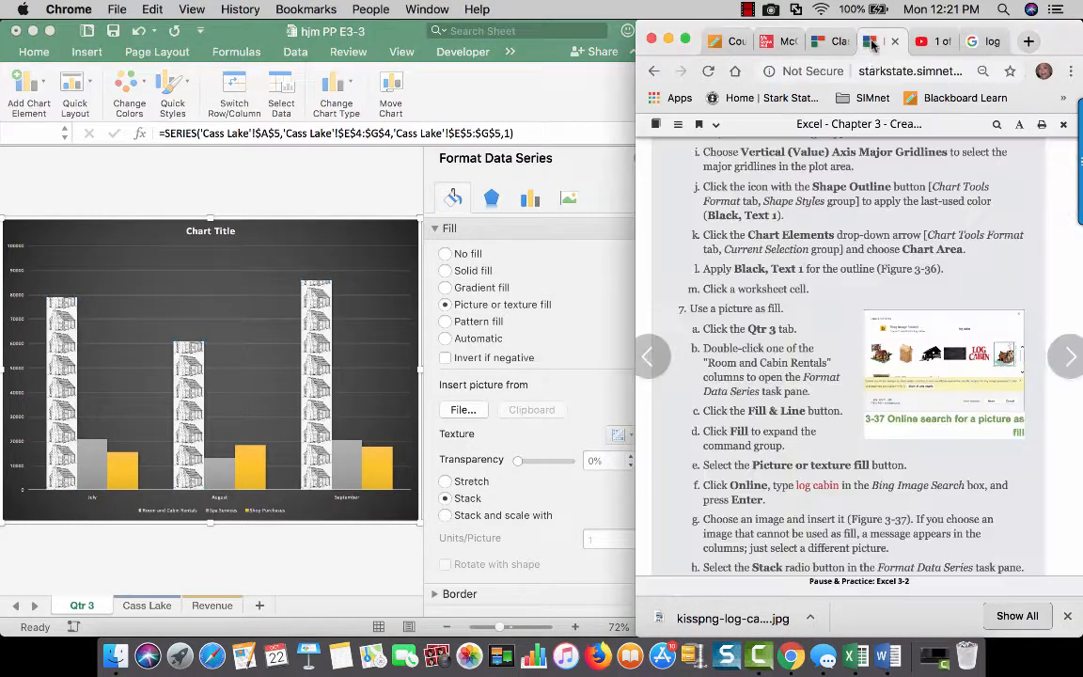
scroll(807, 443, "down", 5)
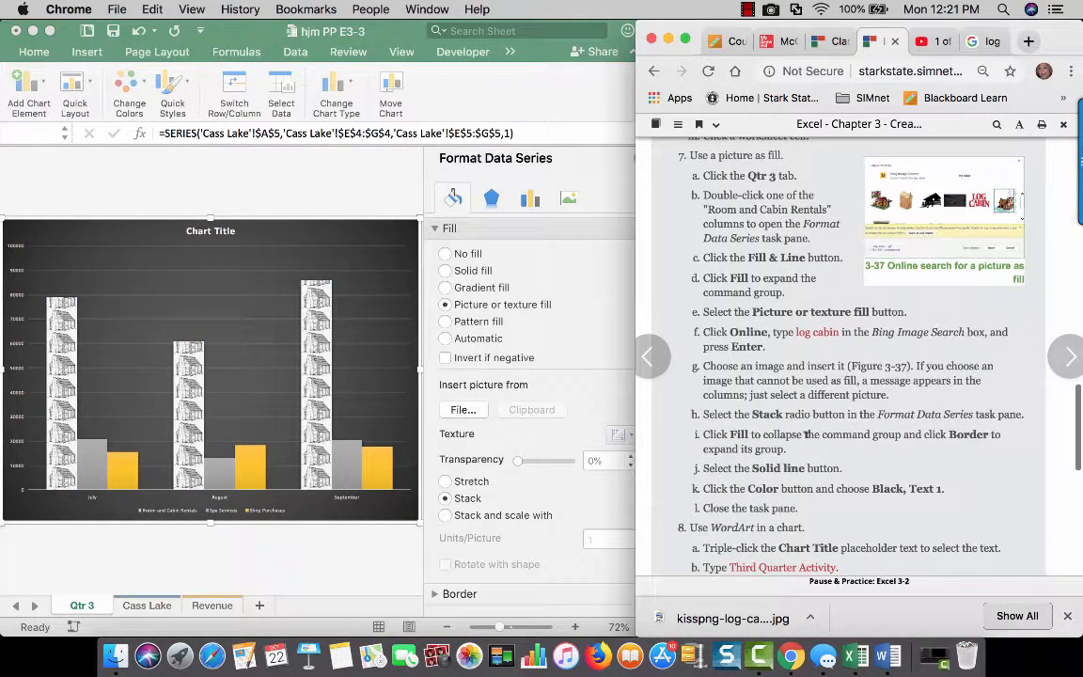
Review the step 7 picture fill and border instructions in the textbook against the series' fill settings.
scroll(806, 434, "down", 2)
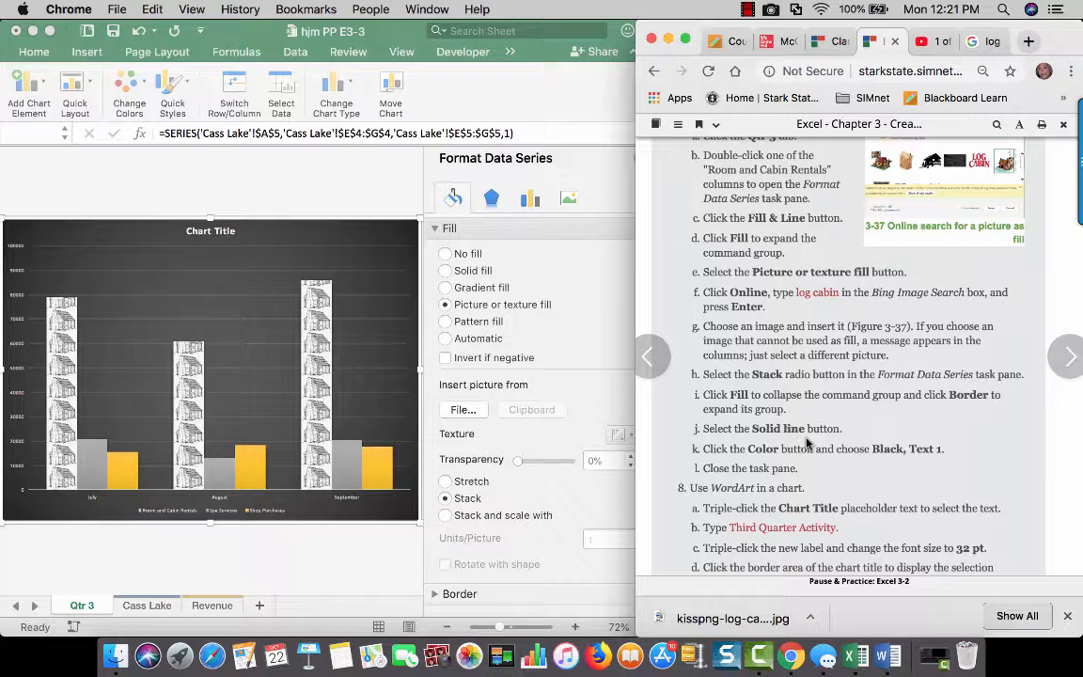
scroll(807, 443, "up", 3)
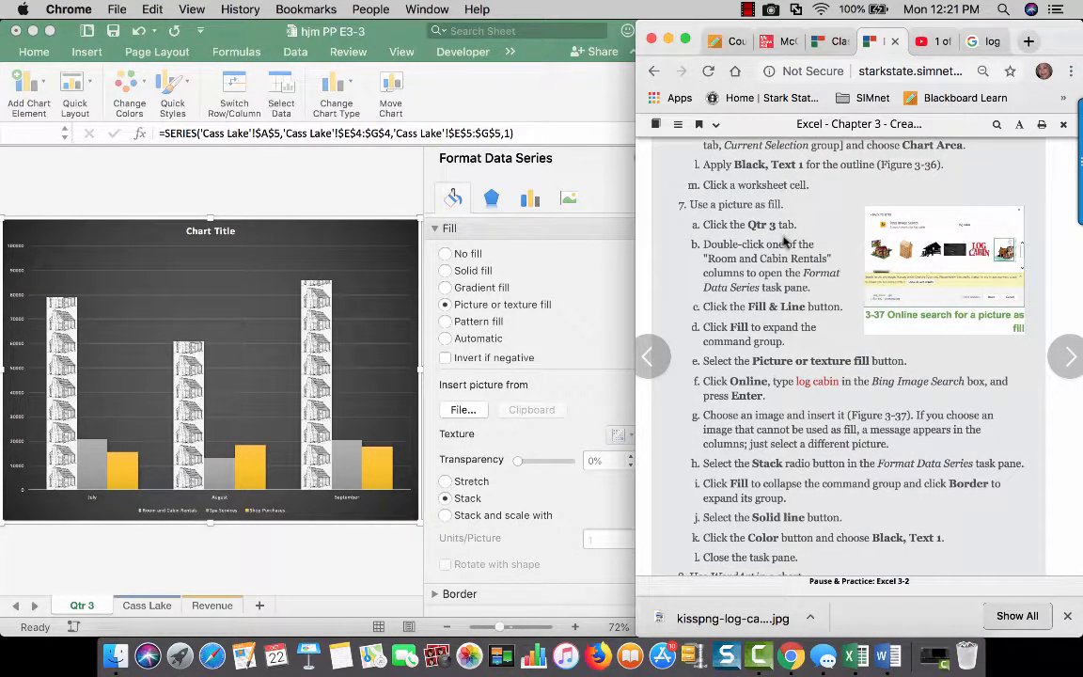
scroll(785, 241, "up", 2)
scroll(753, 249, "down", 2)
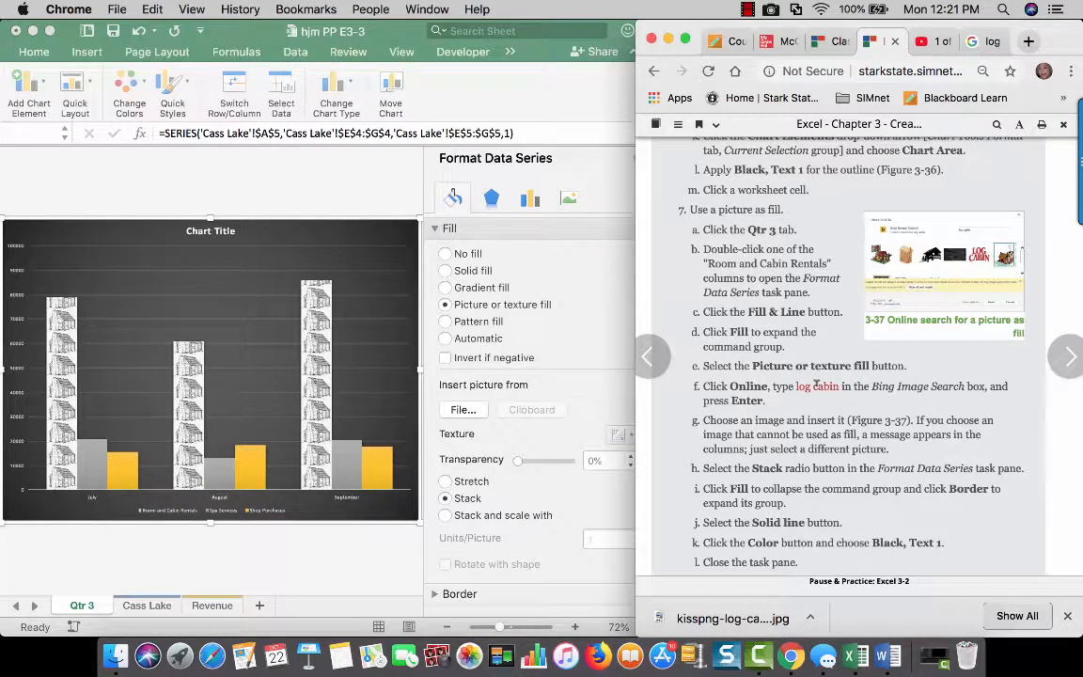
scroll(816, 386, "down", 3)
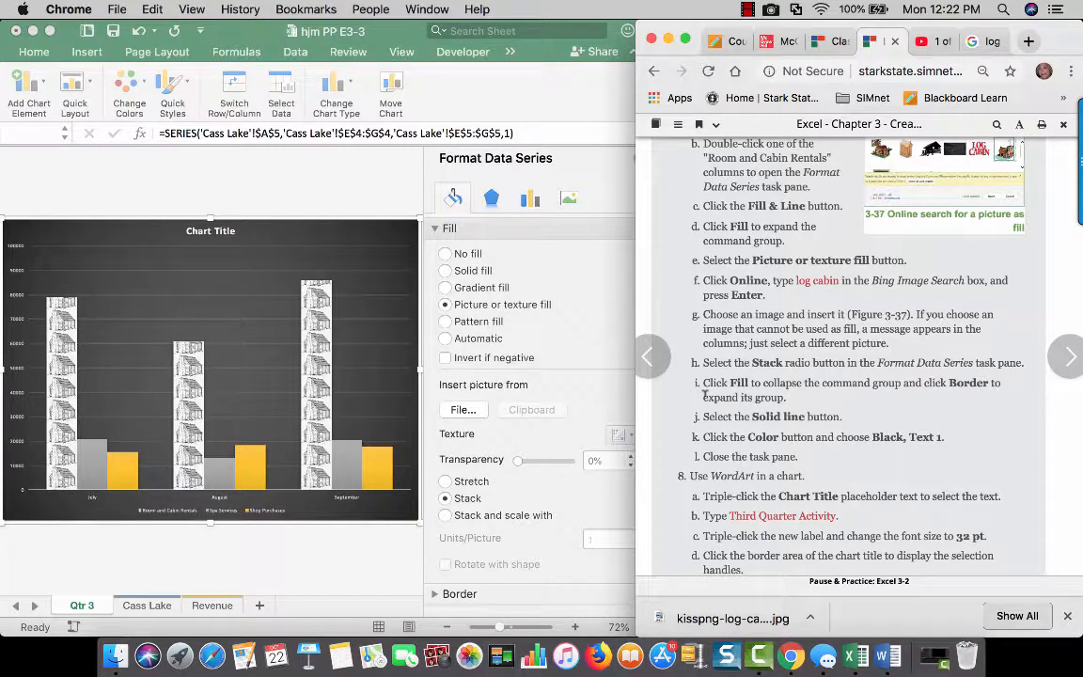
scroll(533, 516, "down", 1)
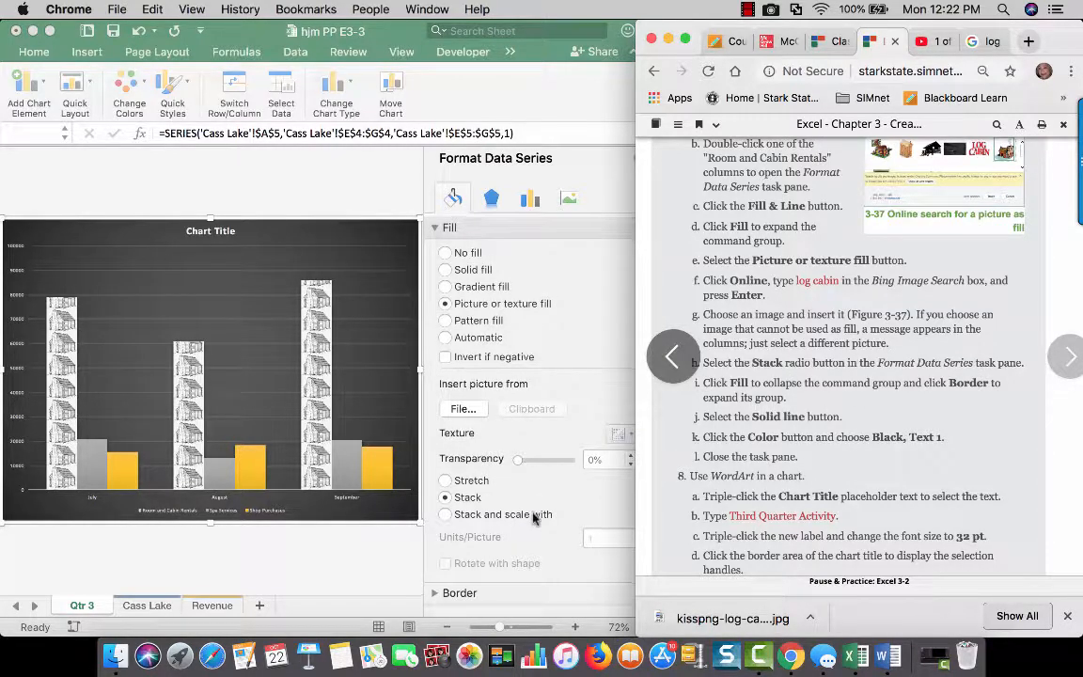
scroll(532, 517, "up", 1)
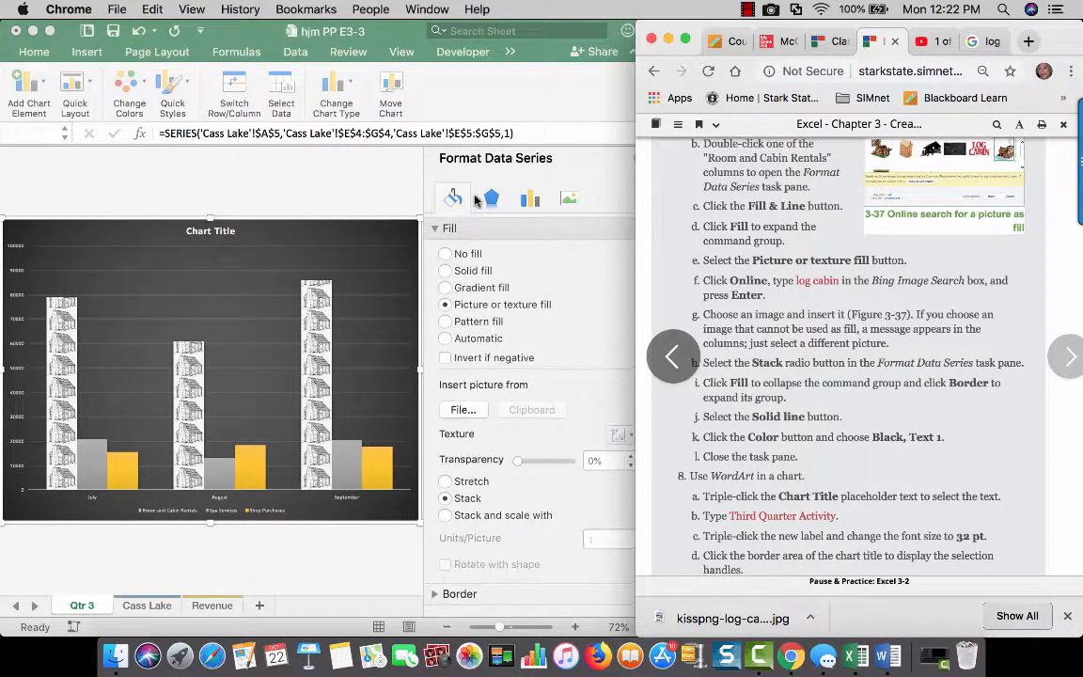
Give the Room and Cabin Rentals series a solid line border in Black, Text 1.
left_click(435, 232)
left_click(436, 232)
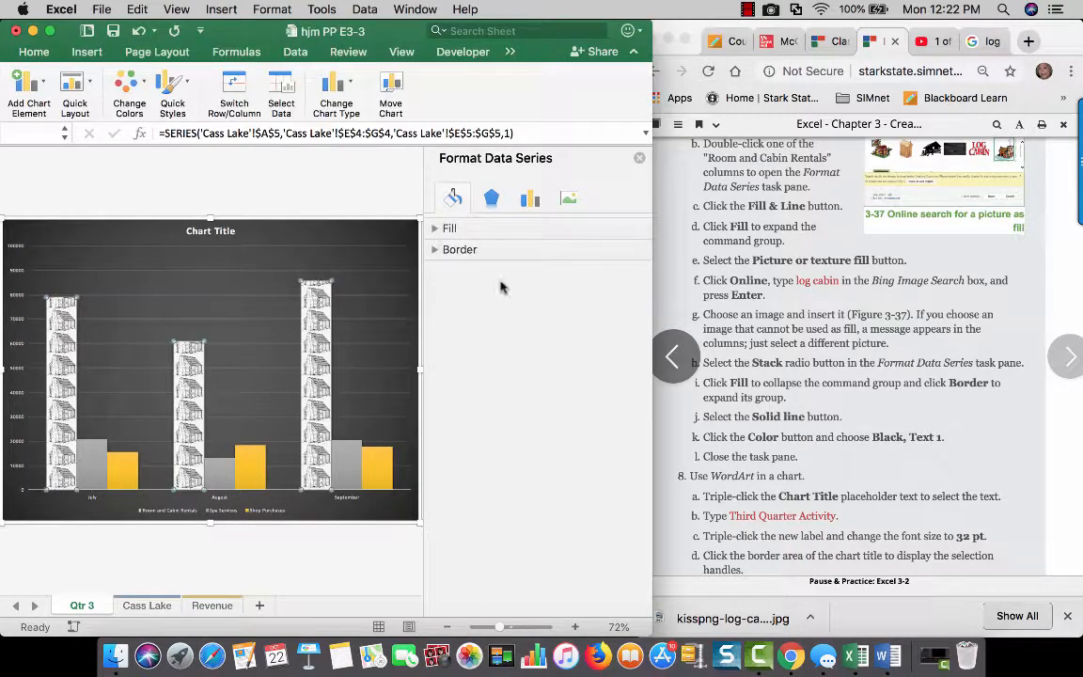
left_click(436, 250)
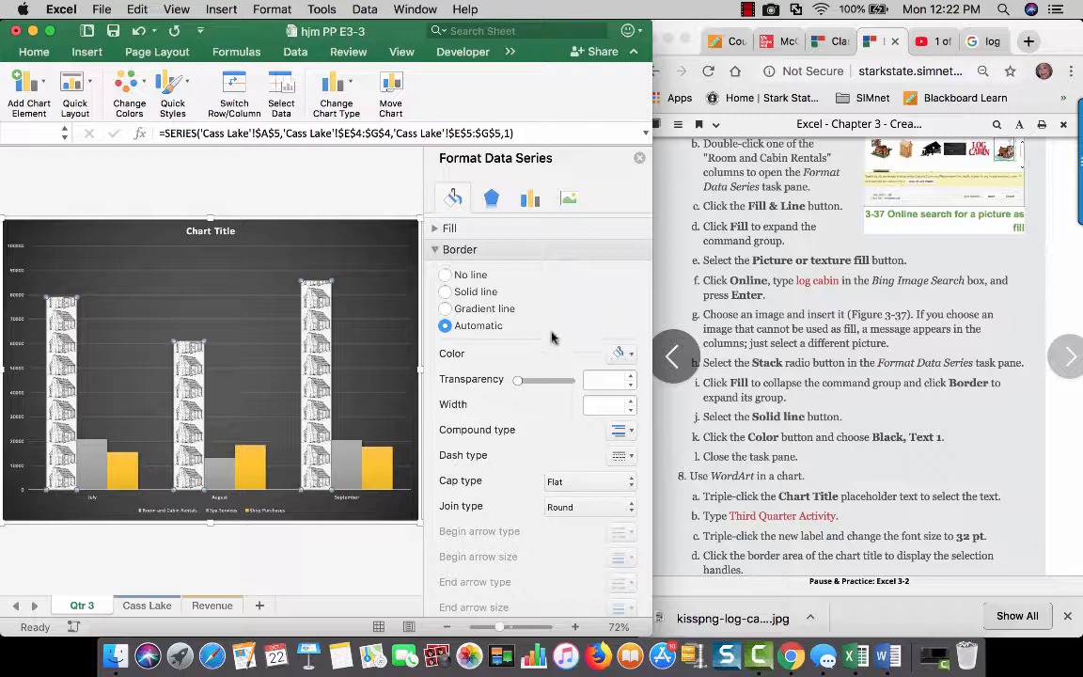
left_click(446, 291)
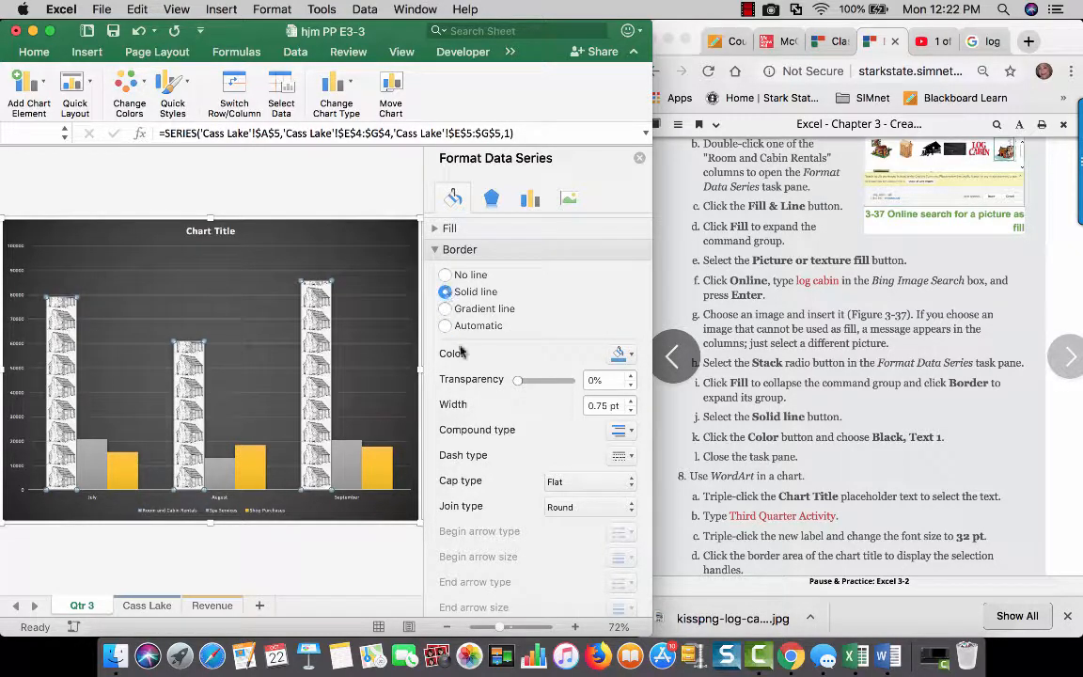
left_click(634, 355)
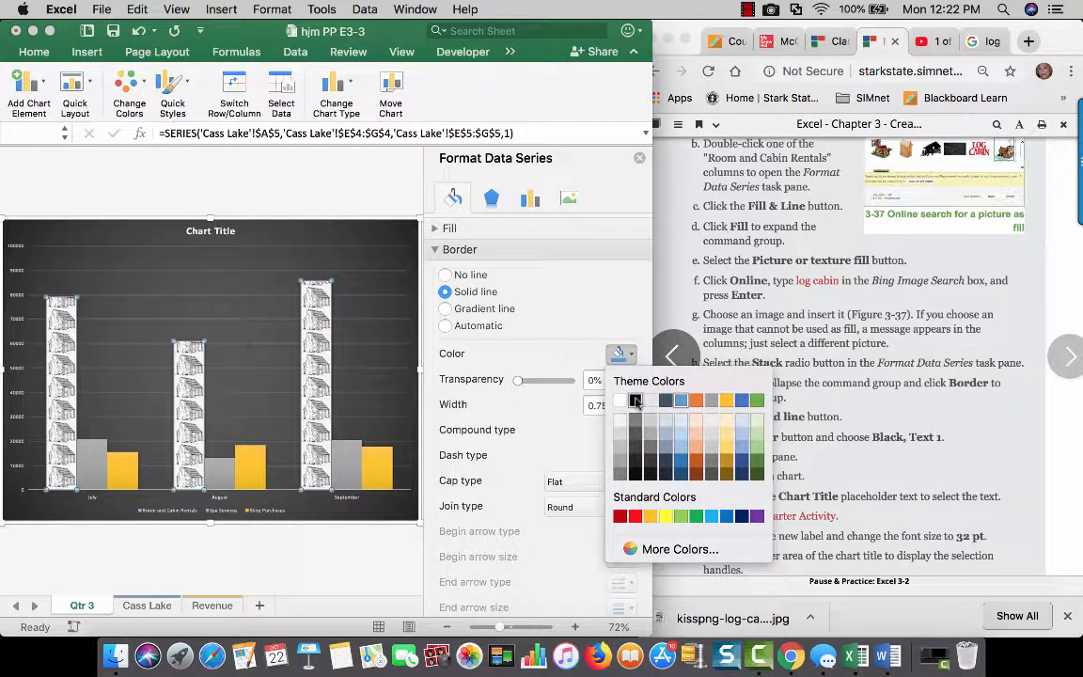
left_click(636, 402)
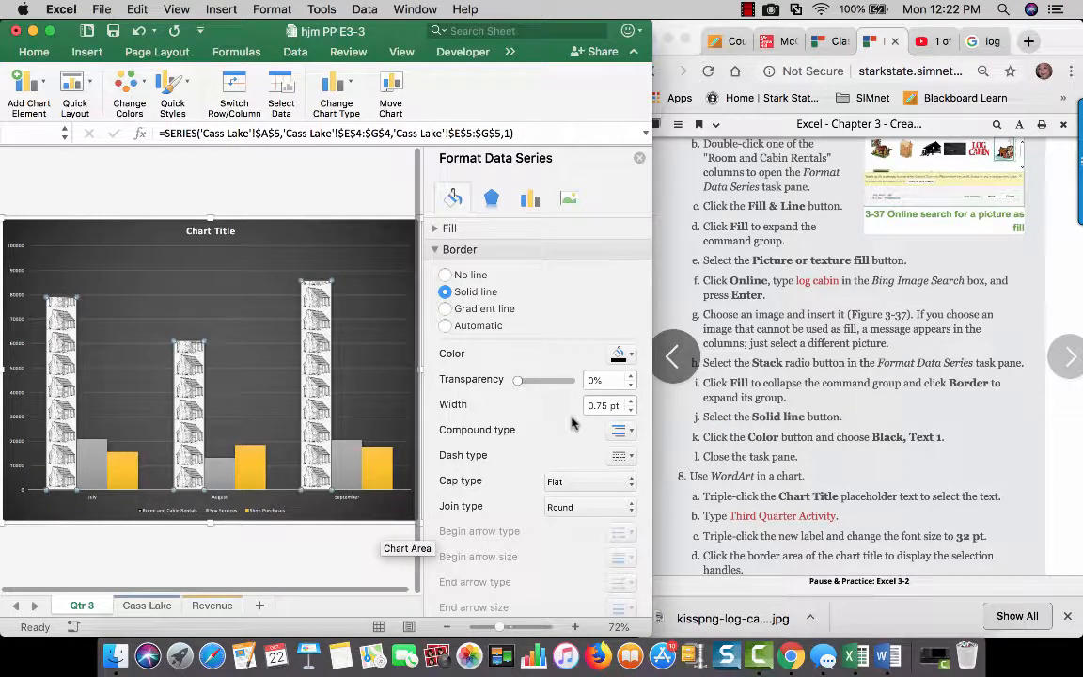
Close the Format Data Series pane and bring up the step 8 WordArt and step 9 legend instructions in the textbook.
scroll(570, 442, "down", 2)
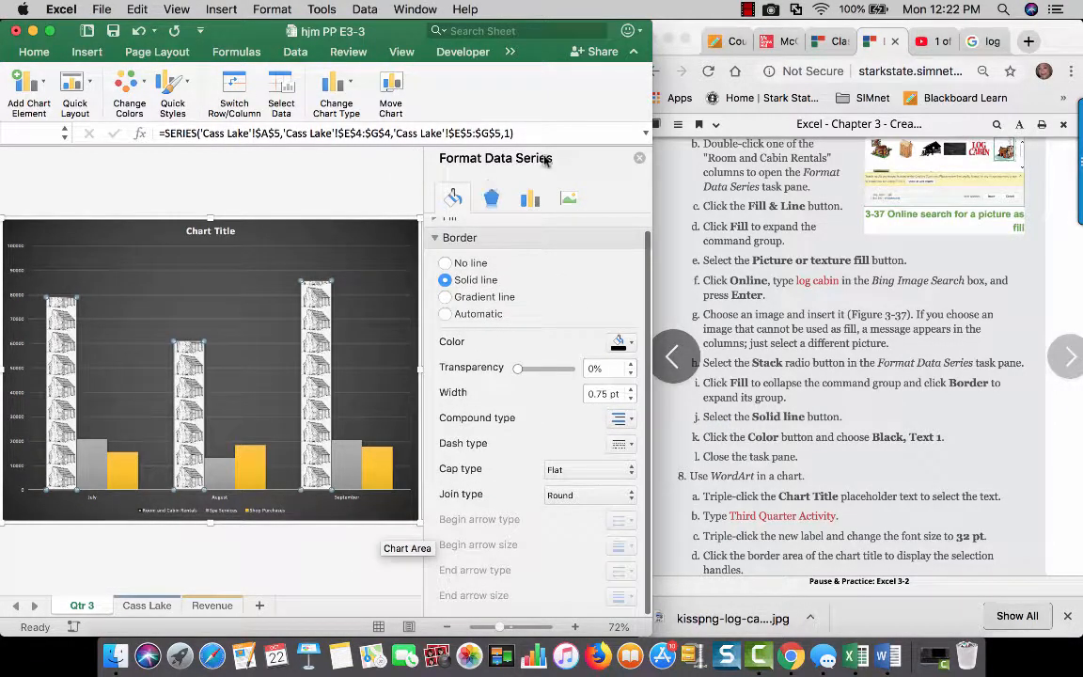
left_click(640, 158)
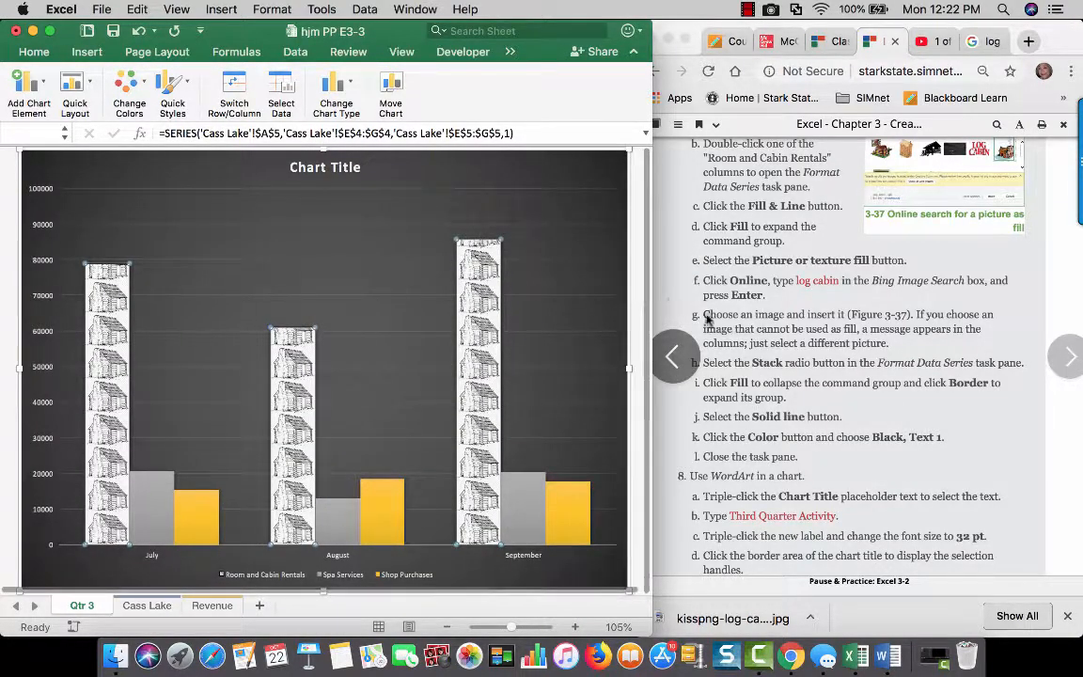
scroll(806, 419, "down", 5)
scroll(807, 426, "down", 4)
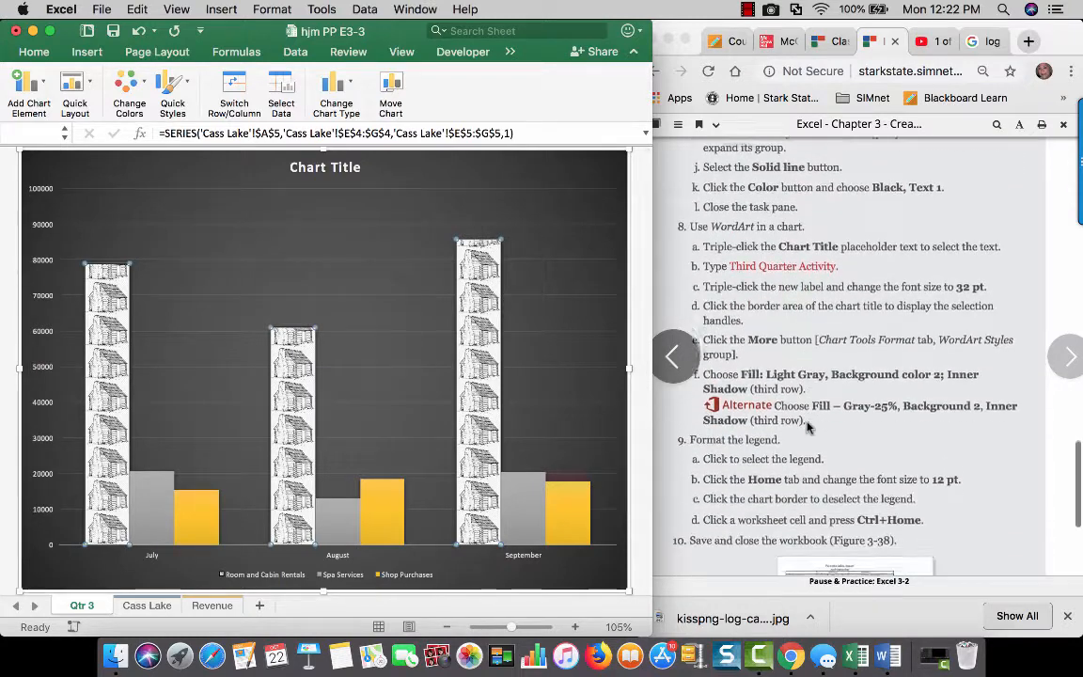